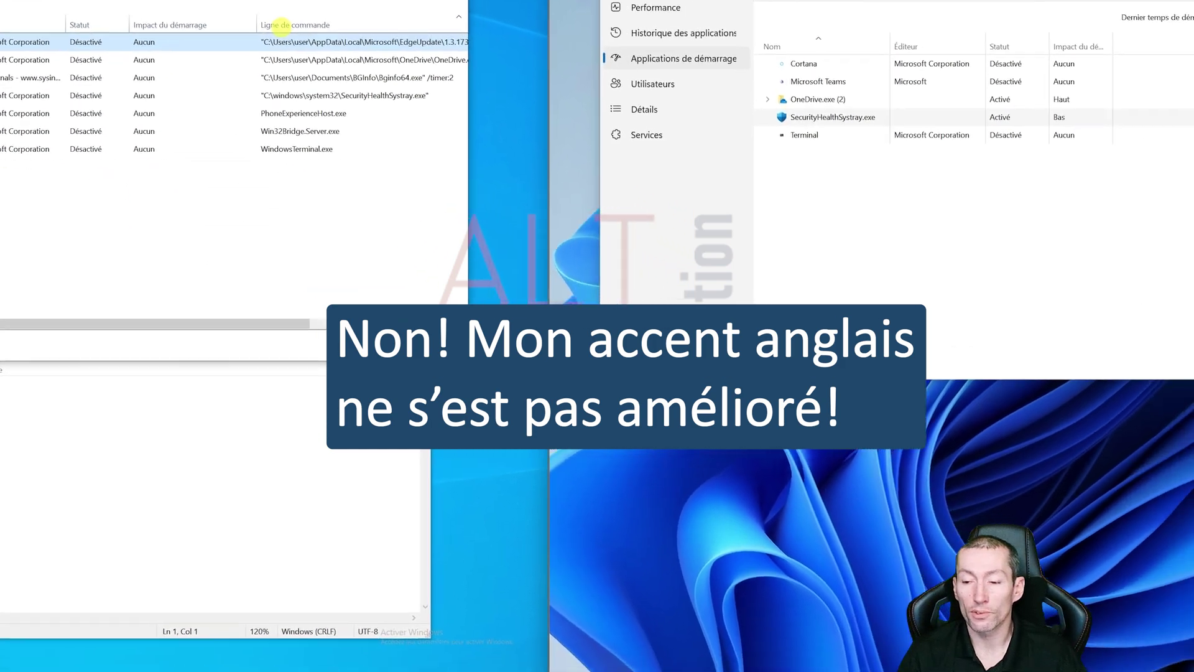
Disable the SecurityHealthSystray.exe and OneDrive.exe entries in the Windows 11 startup applications list.
mouse_move(1089, 581)
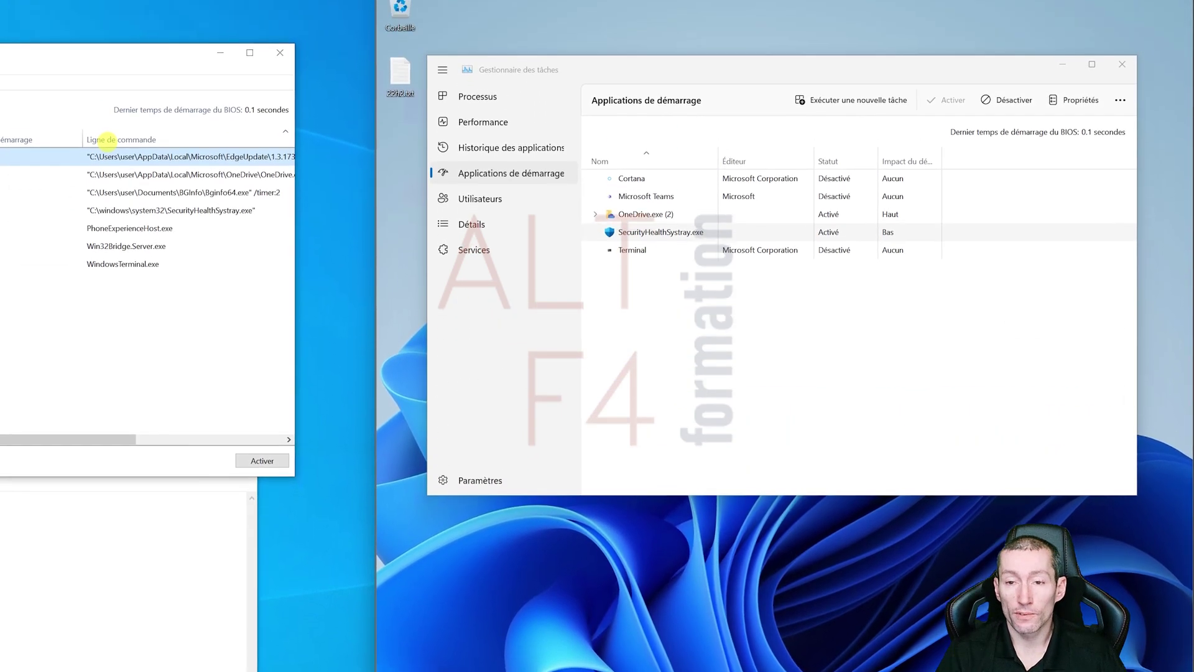
right_click(637, 229)
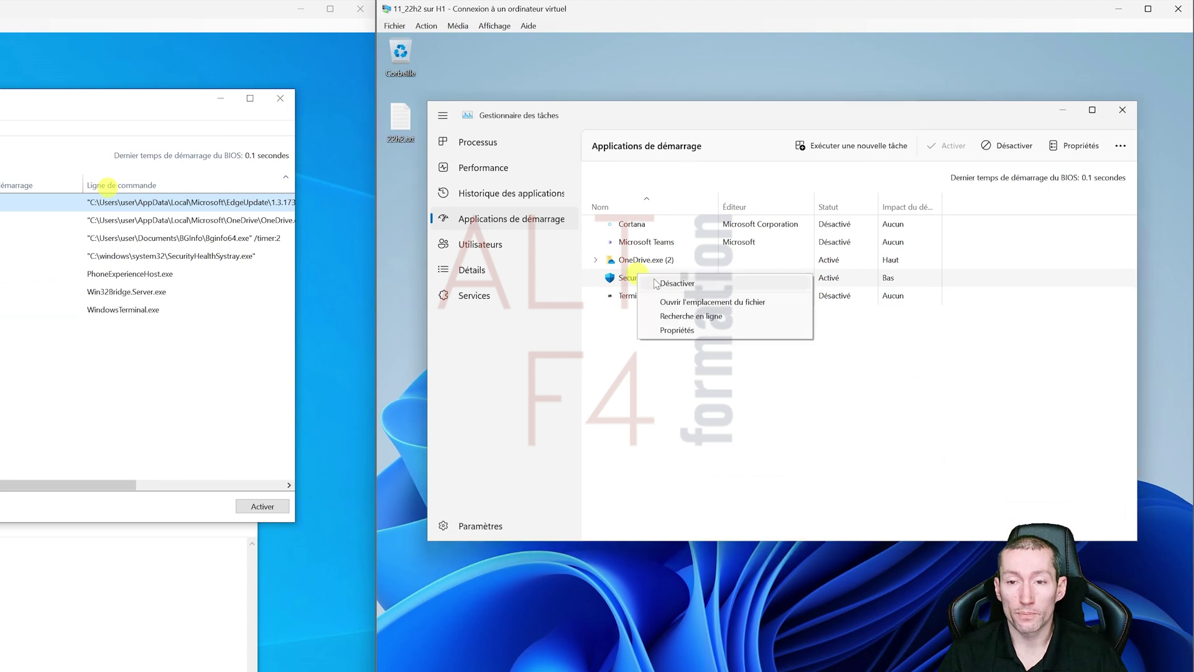
key("Escape")
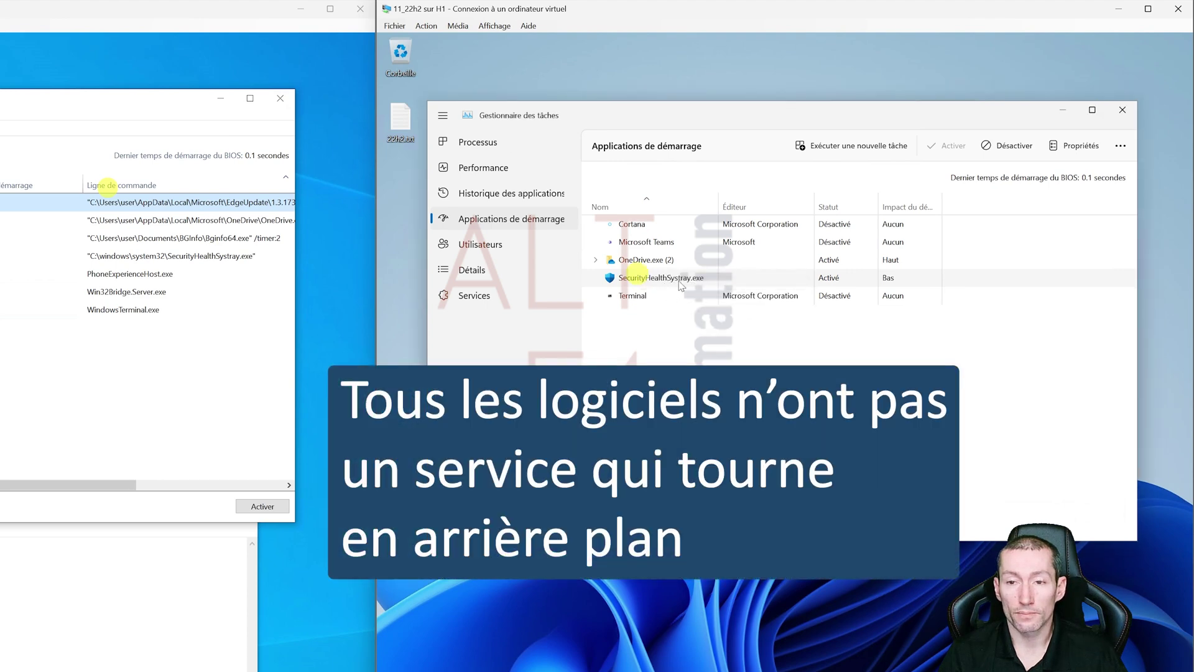
right_click(680, 281)
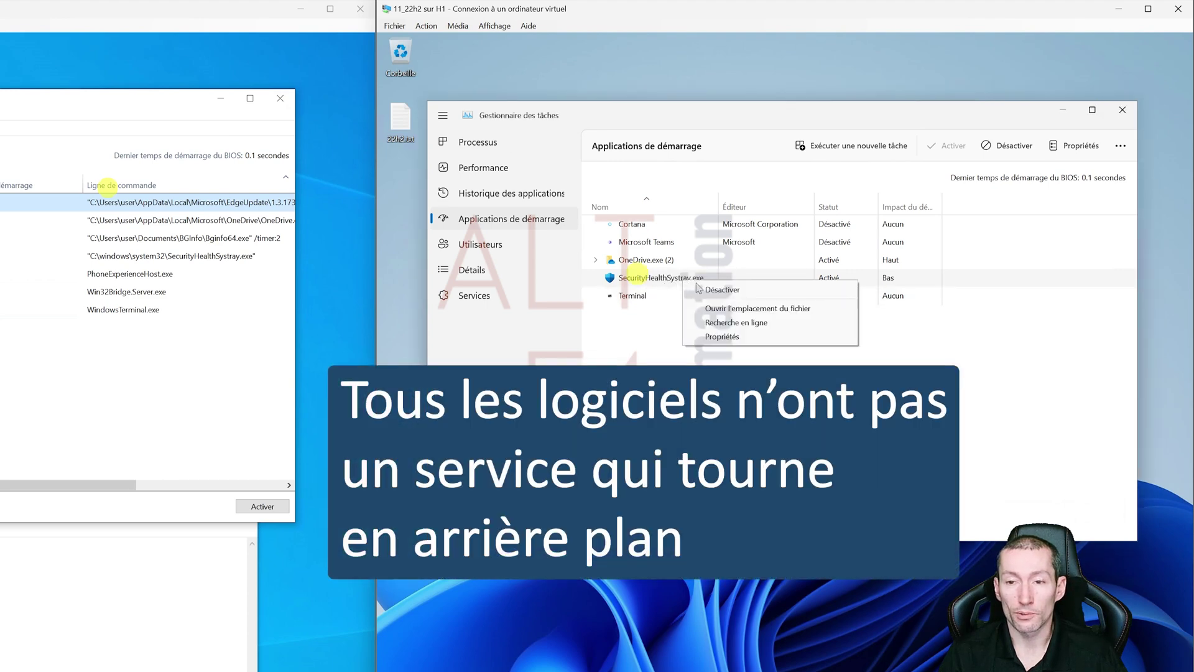
key("Escape")
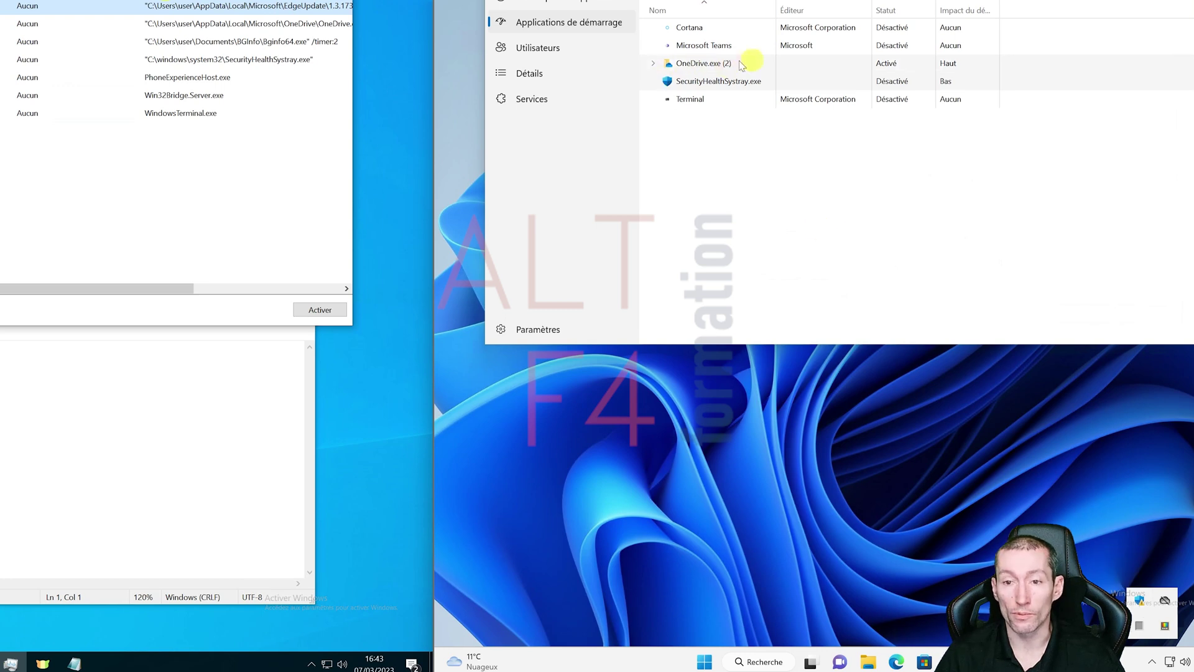
right_click(719, 64)
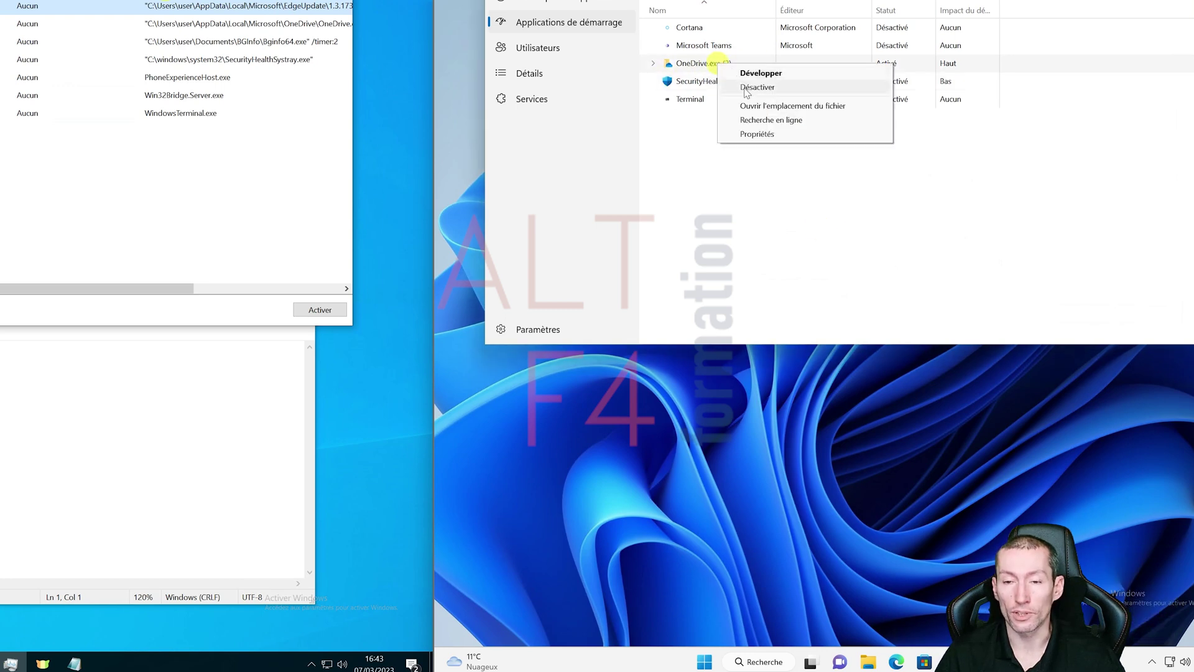
key("Escape")
Check the hidden tray icons, the full application list as far as OneDrive, and the File Explorer window on Windows 11.
left_click(1152, 661)
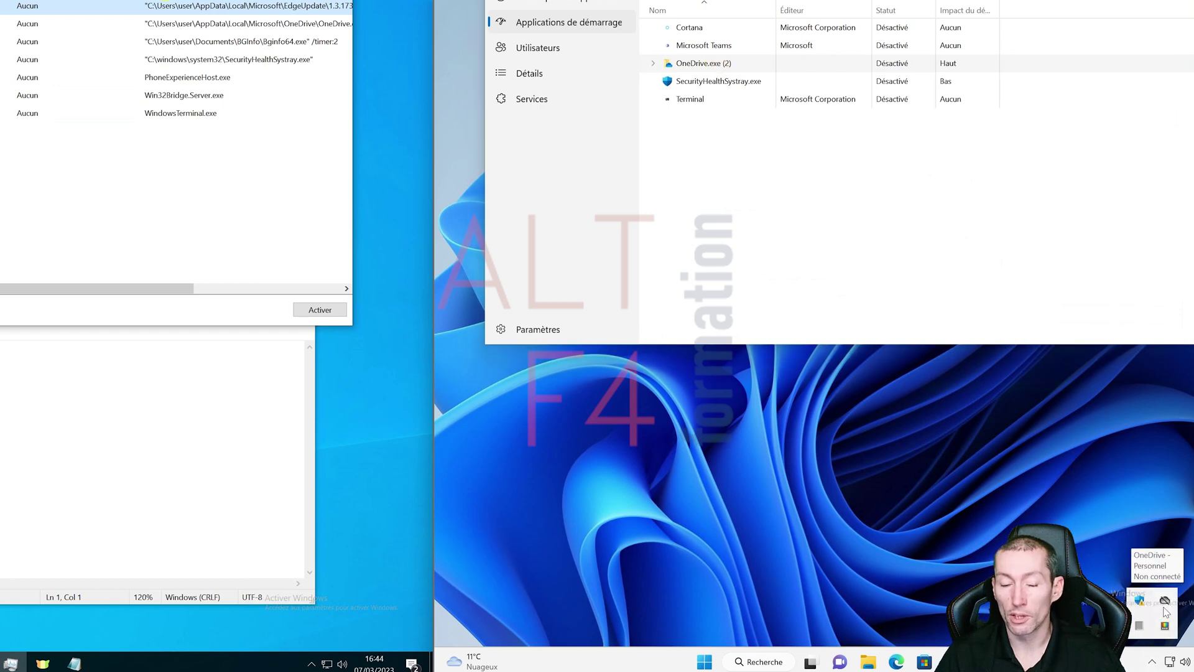
left_click(706, 663)
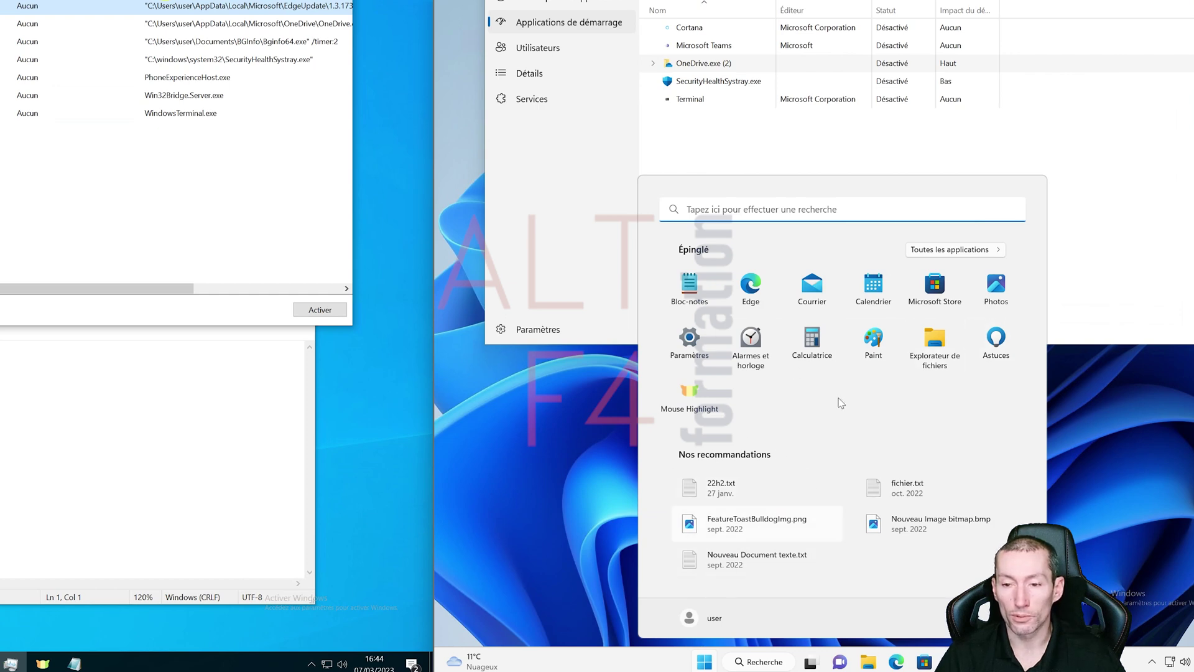
left_click(934, 255)
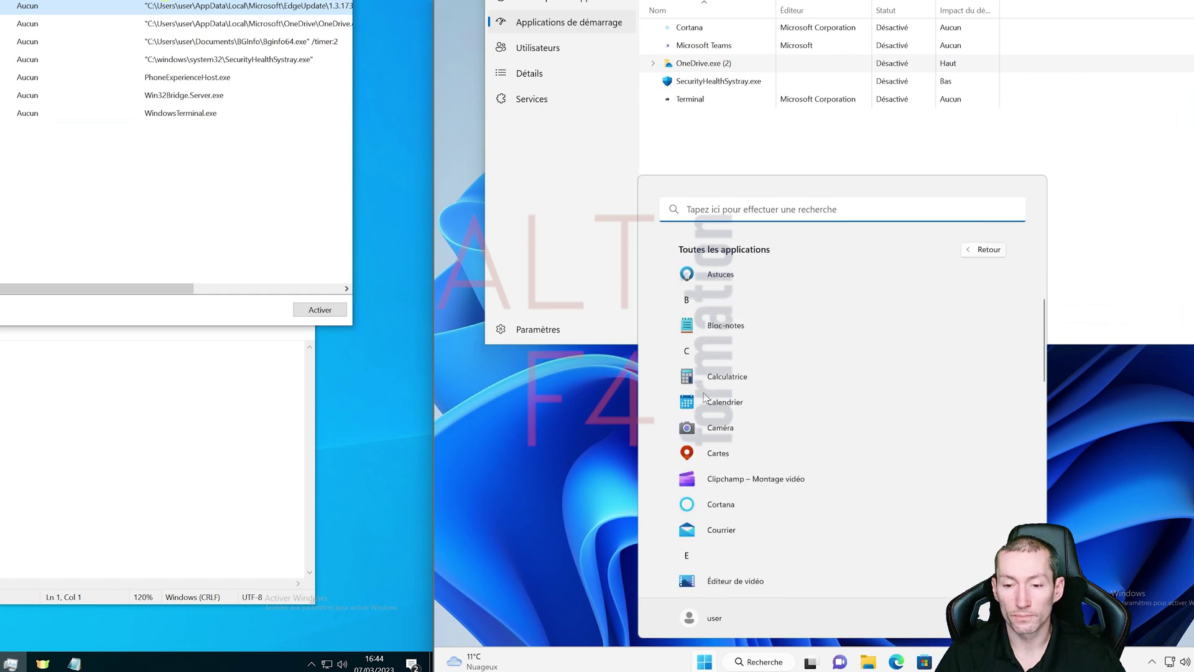
scroll(715, 410, "down", 10)
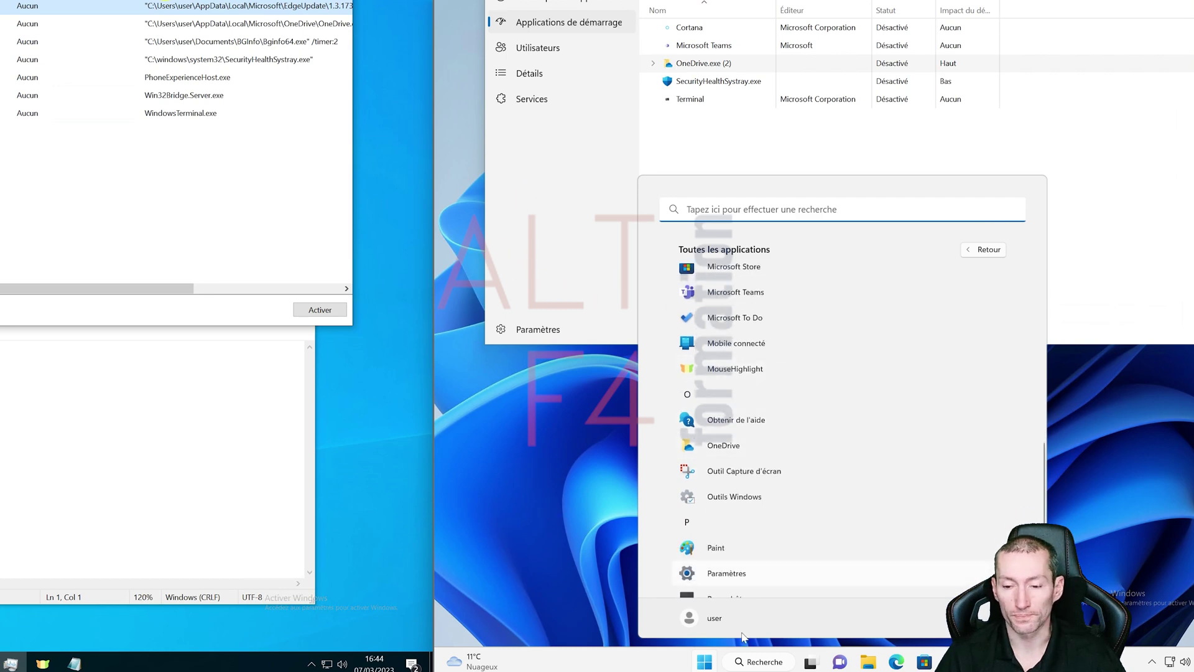
left_click(868, 663)
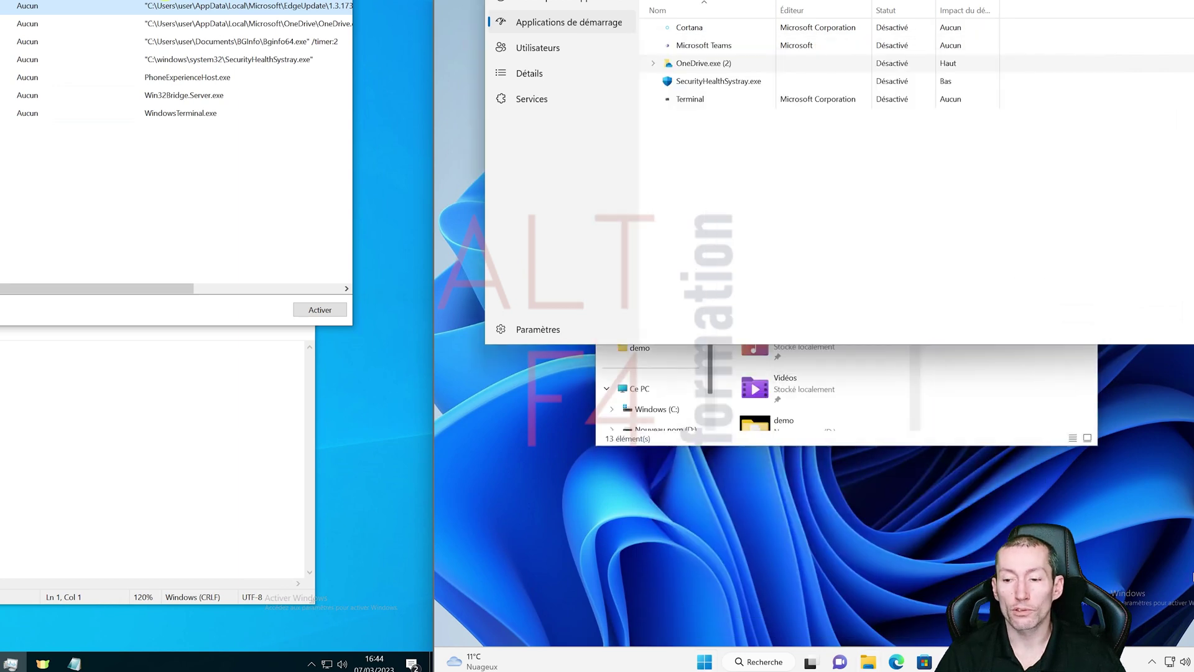
left_click(1153, 663)
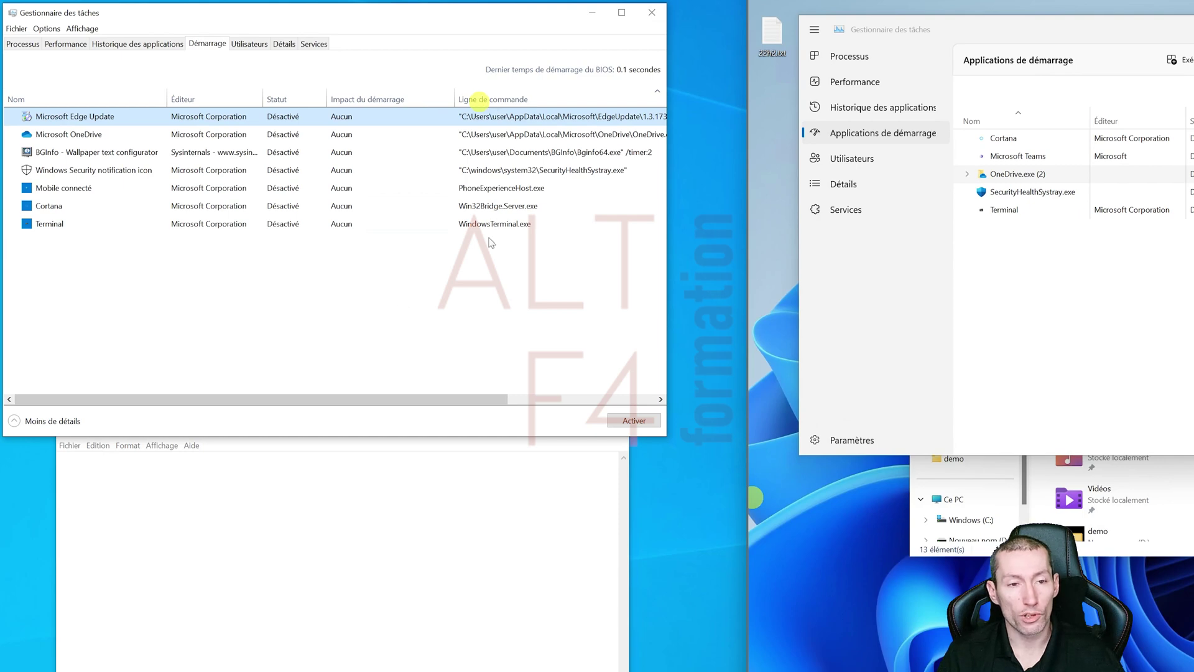
Add the E/S disque au démarrage and UC au démarrage columns to the Windows 10 startup list and narrow the Impact du démarrage column.
right_click(422, 102)
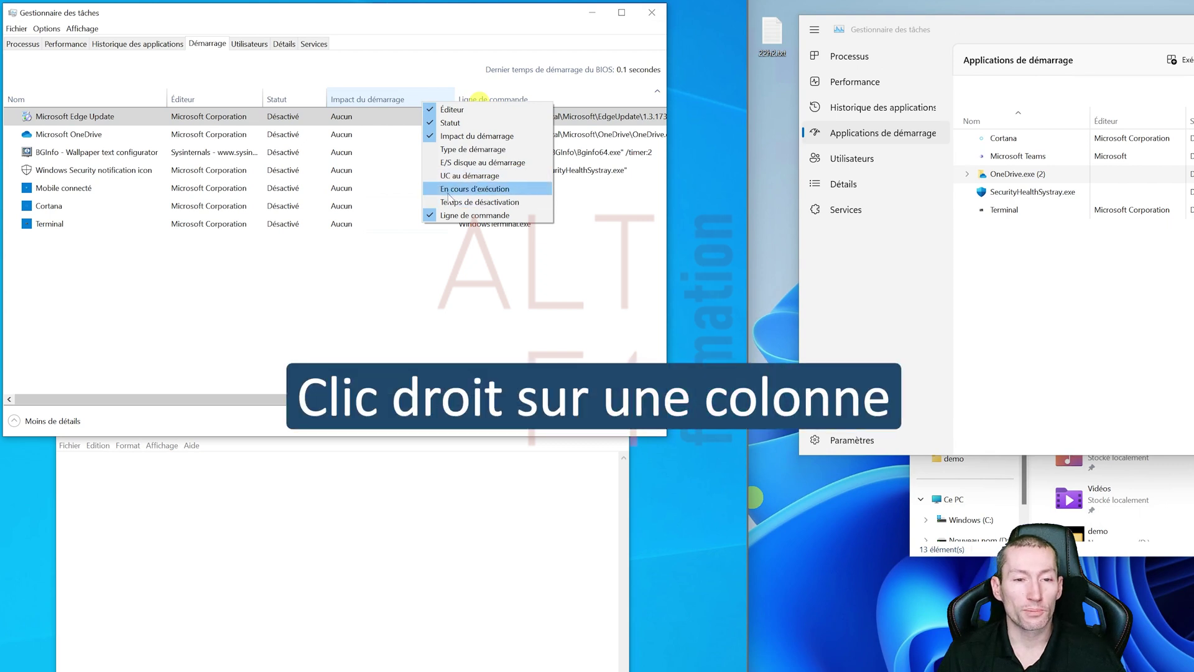
left_click(427, 162)
right_click(433, 102)
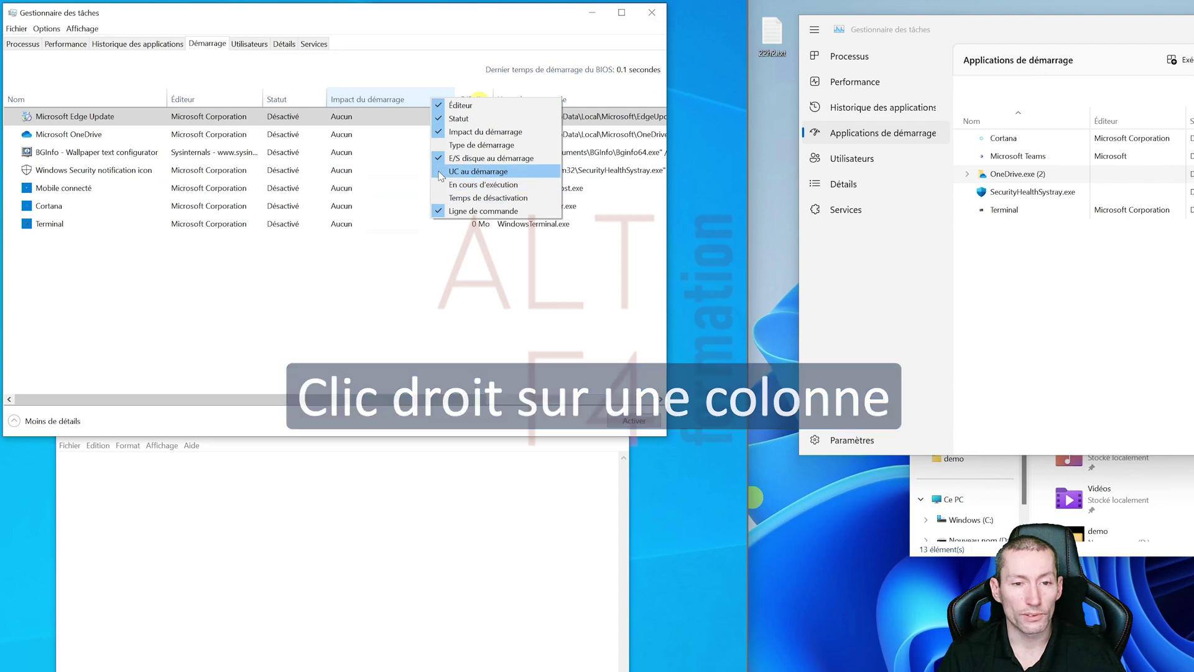
left_click(439, 171)
left_click_drag(454, 99, 390, 99)
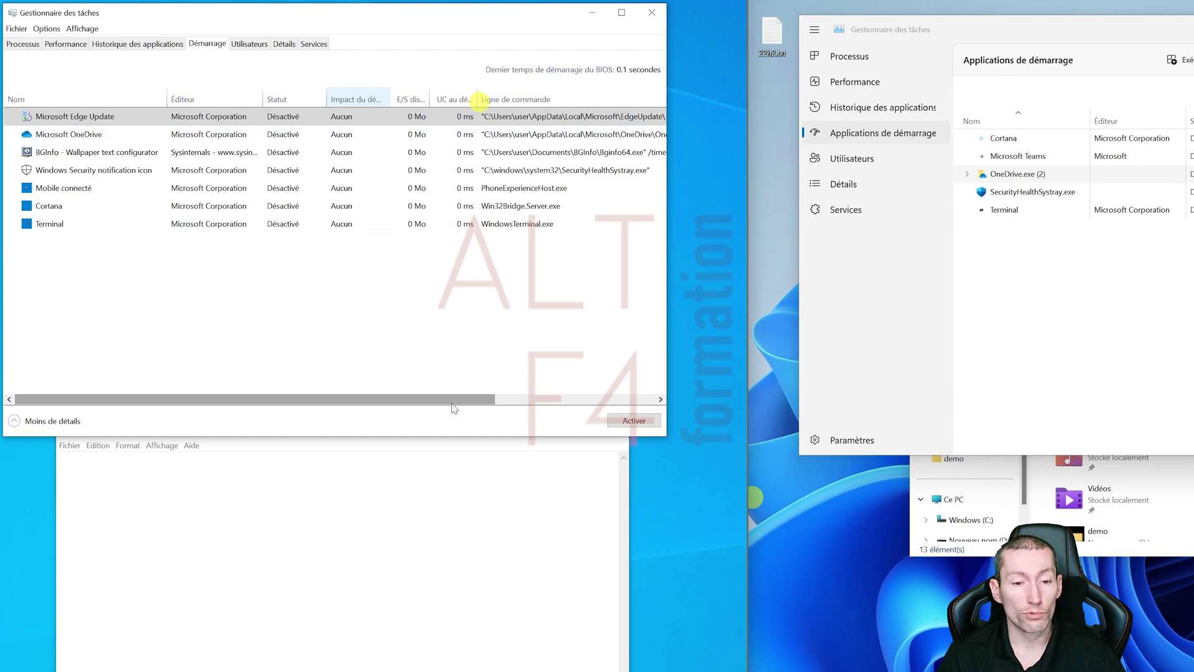
Examine the command lines of the Windows 10 startup entries, including OneDrive, Windows Security notification icon and Terminal.
left_click_drag(455, 399, 525, 399)
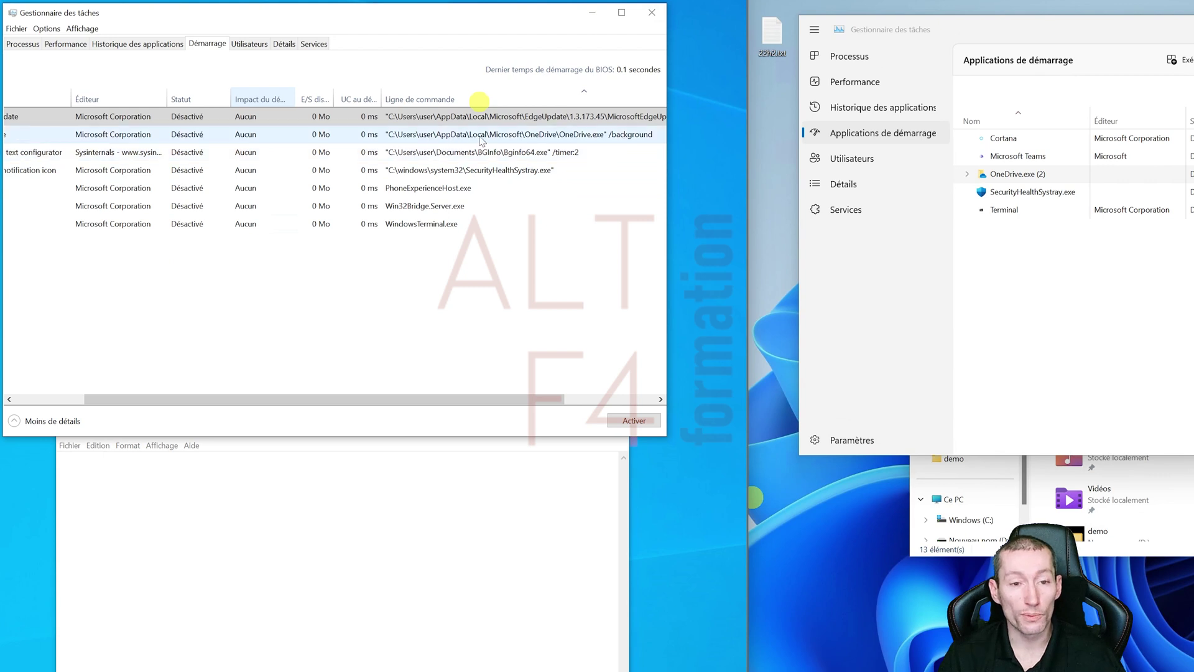
left_click(453, 135)
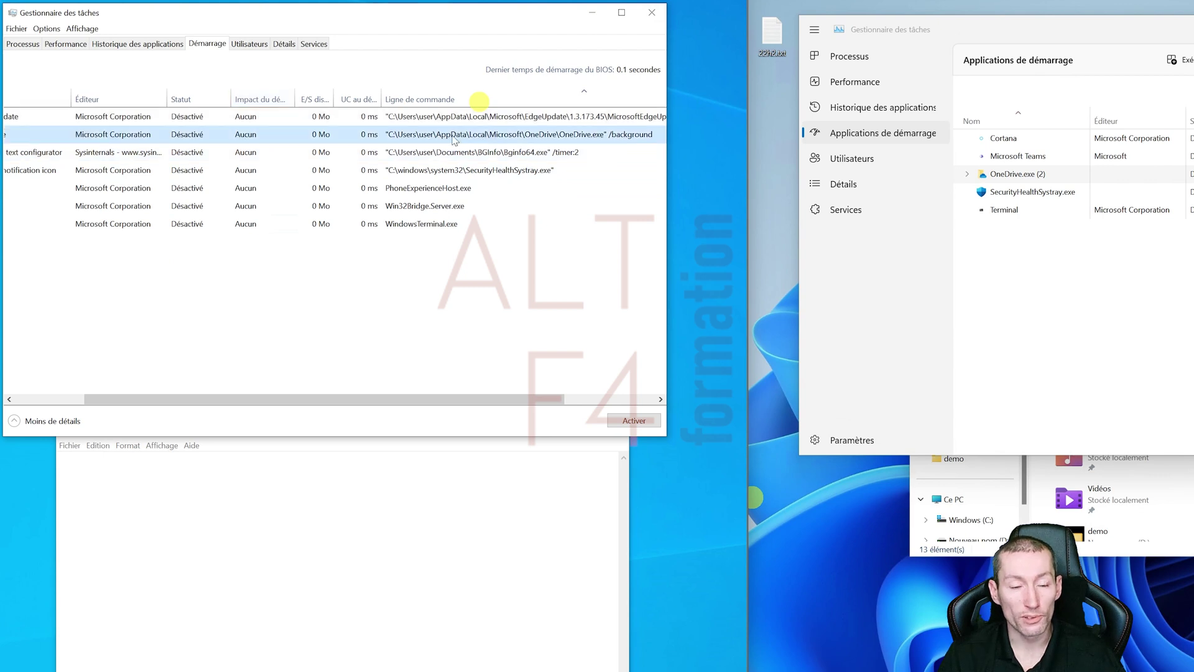
left_click(397, 171)
left_click_drag(416, 397, 292, 398)
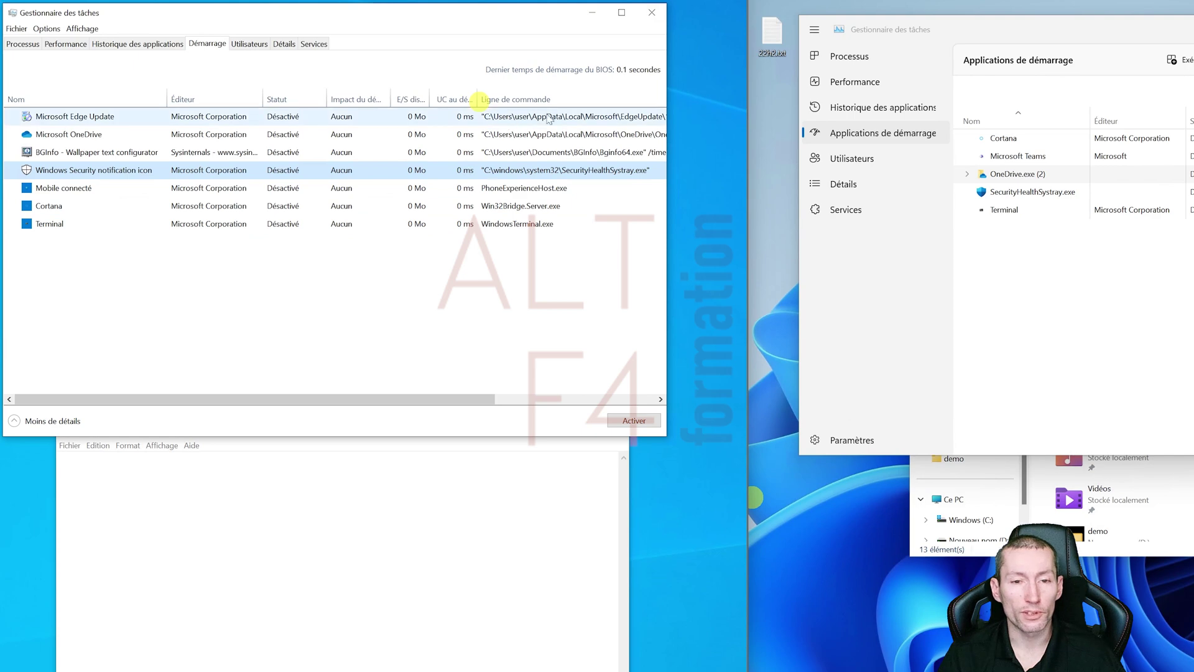
left_click(434, 224)
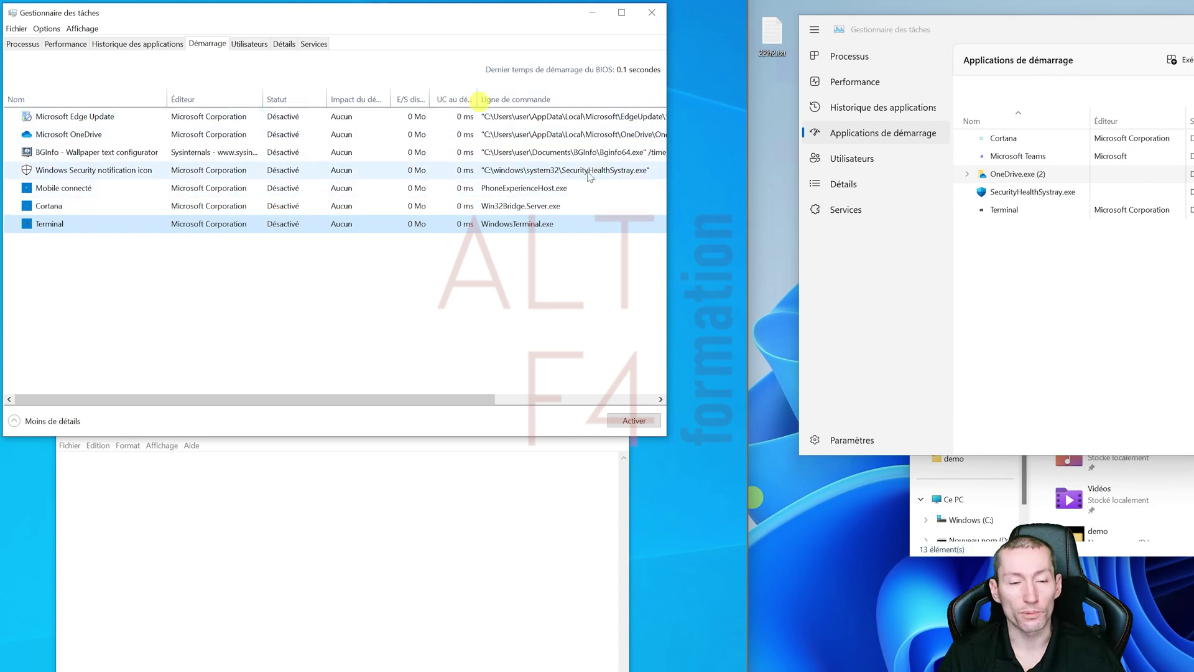
left_click_drag(384, 405, 545, 403)
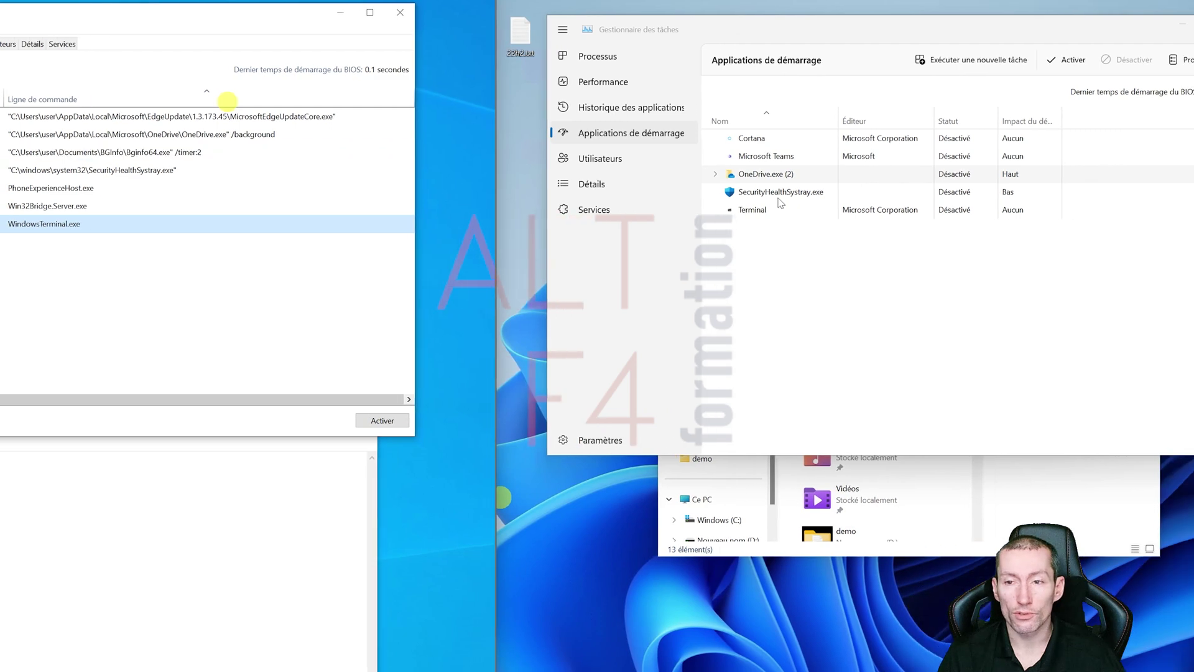
Show the E/S disque au démarrage and UC au démarrage columns in the Windows 11 startup applications list.
right_click(951, 120)
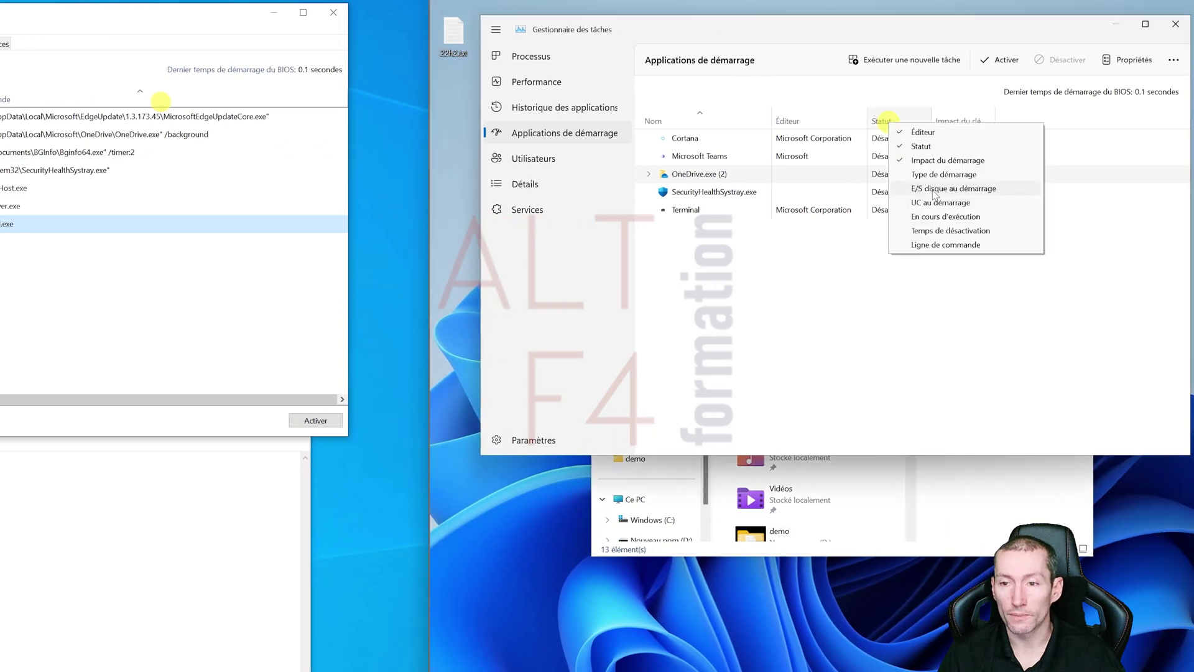
left_click(934, 189)
right_click(886, 120)
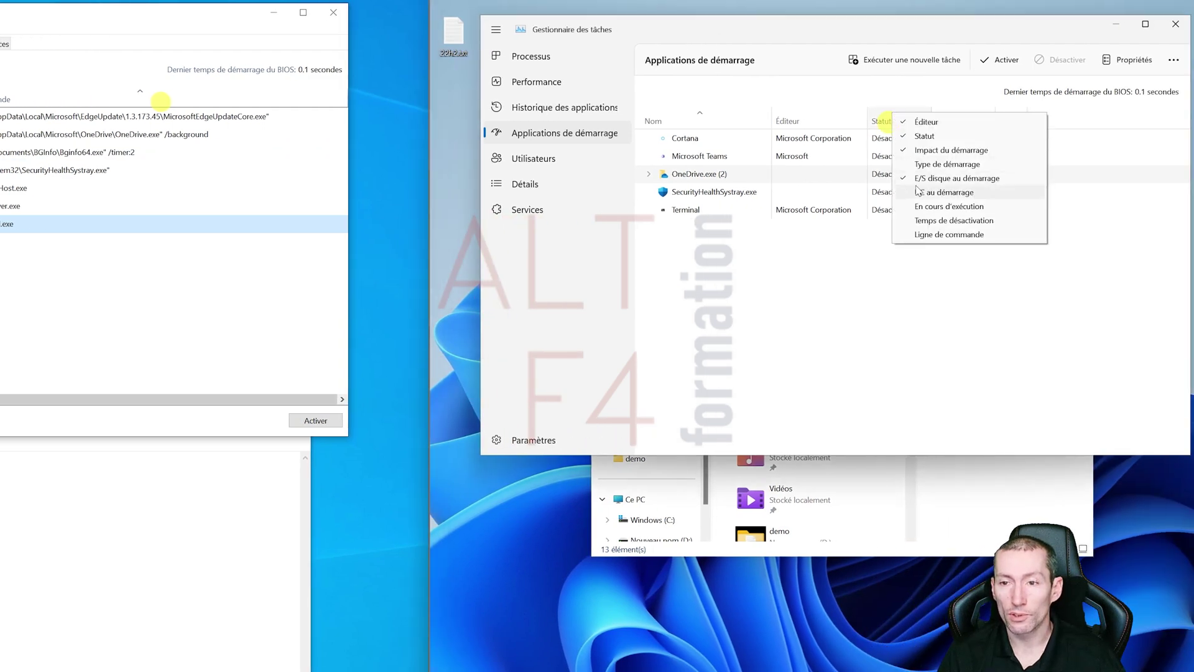
left_click(933, 192)
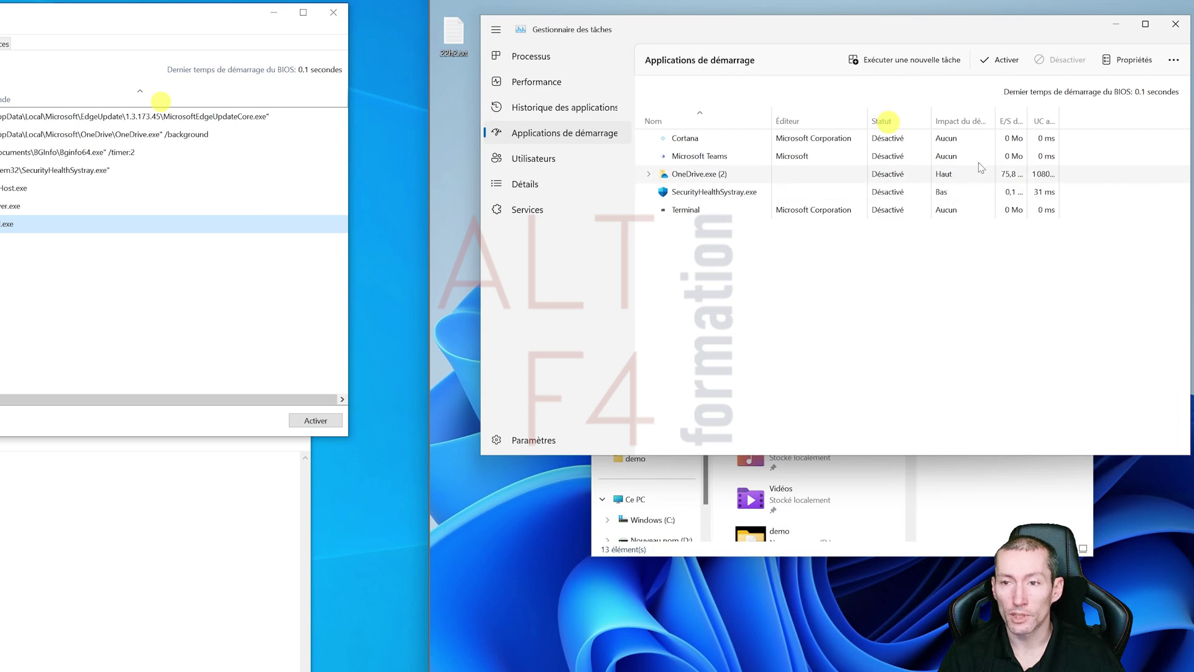
Sort the Windows 11 startup applications by startup disk I/O and widen the Impact du démarrage and UC au démarrage columns.
left_click(1001, 121)
left_click_drag(995, 122, 1025, 121)
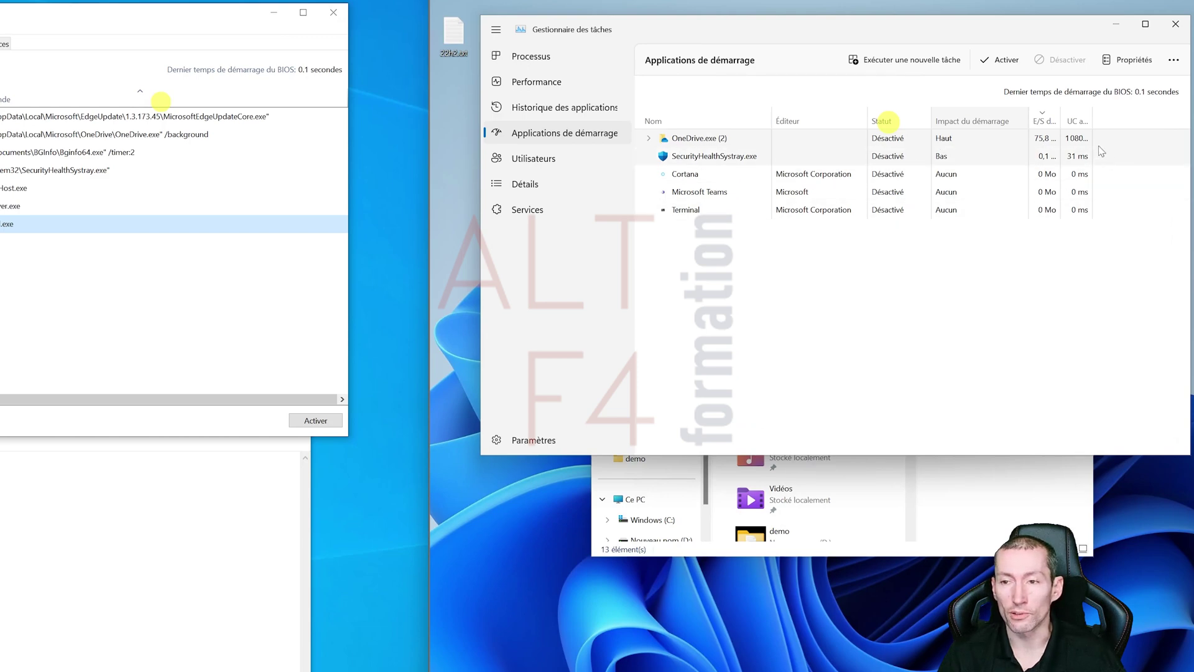
double_click(1093, 123)
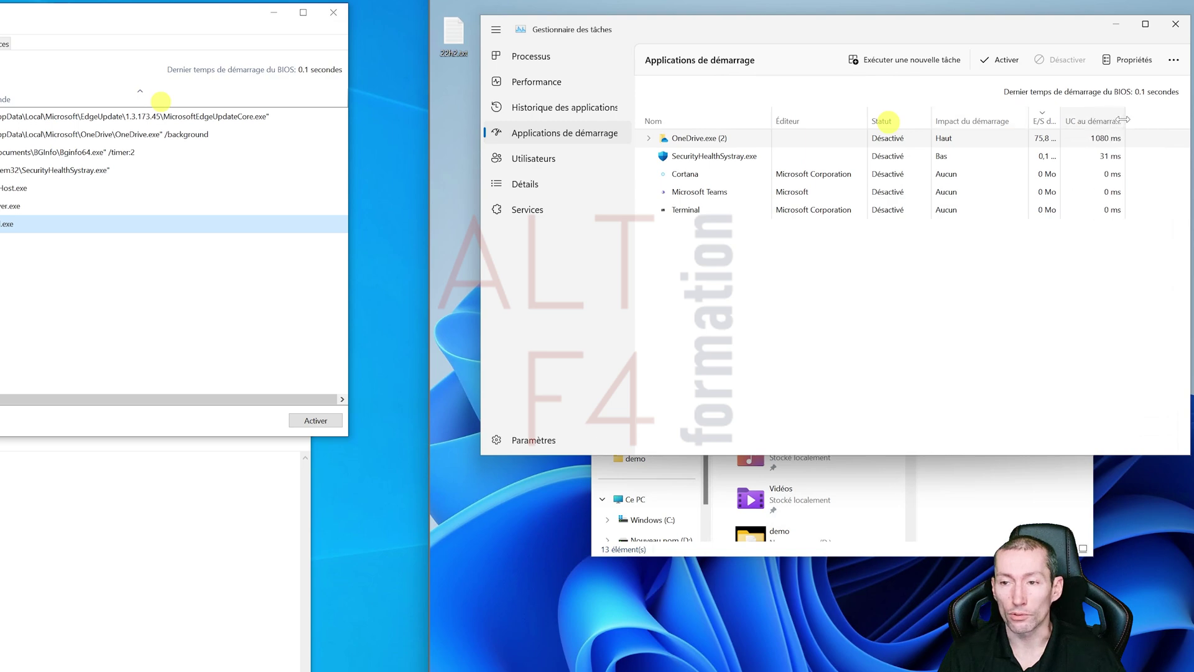
left_click_drag(1071, 121, 1097, 118)
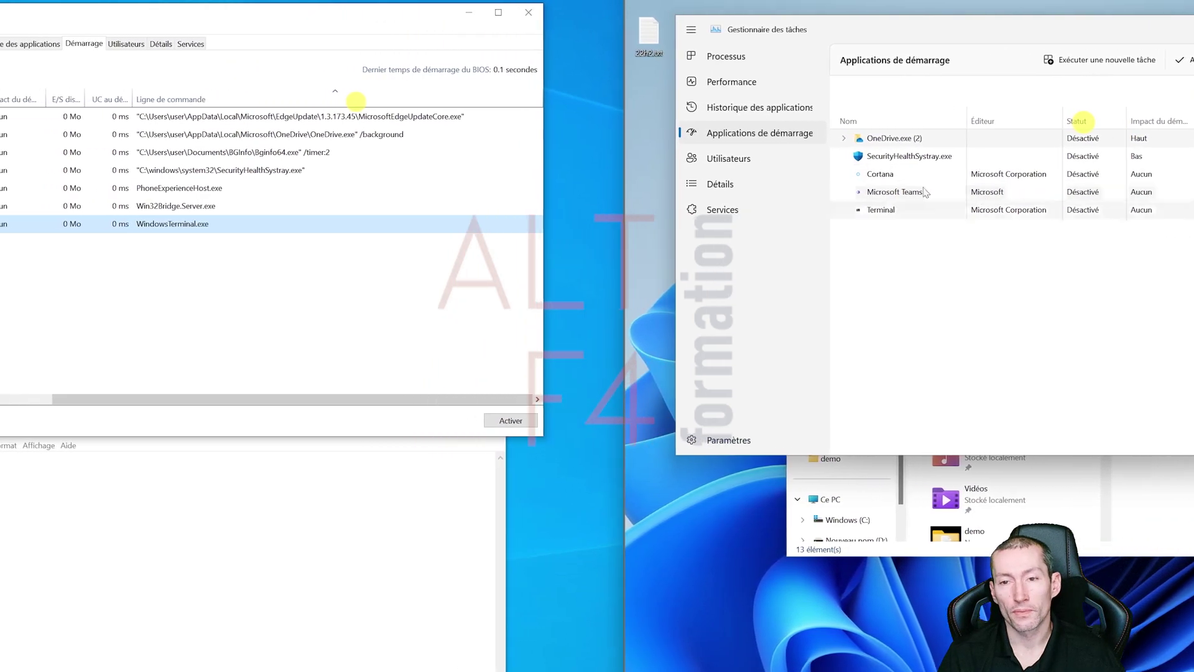
Expand the OneDrive.exe group in the Windows 11 list to view its entries and collapse it again.
left_click(844, 138)
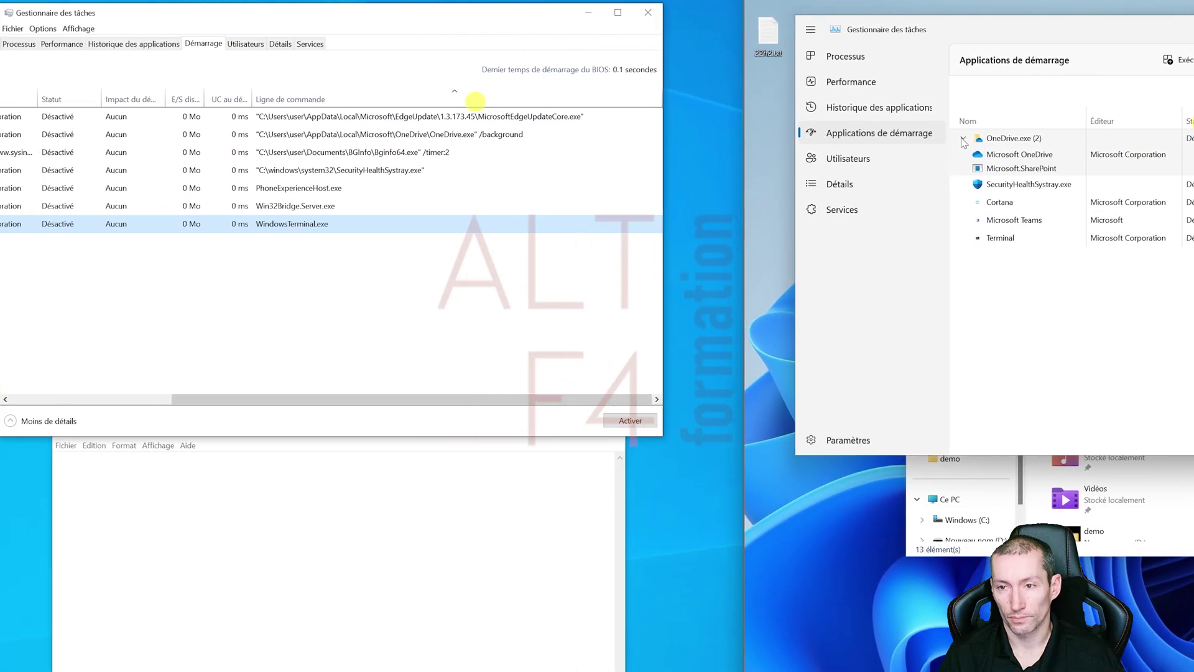
left_click(964, 138)
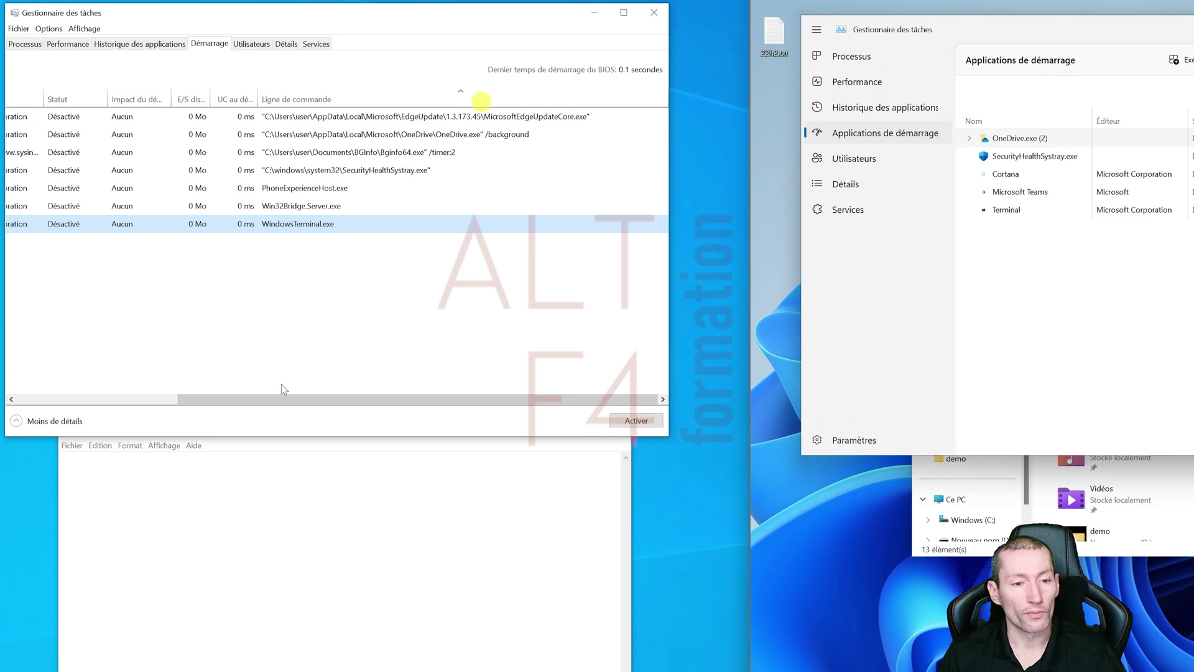
Search online for the Microsoft Edge Update startup entry on Windows 10, check the search terms, and minimize the browser.
left_click(165, 399)
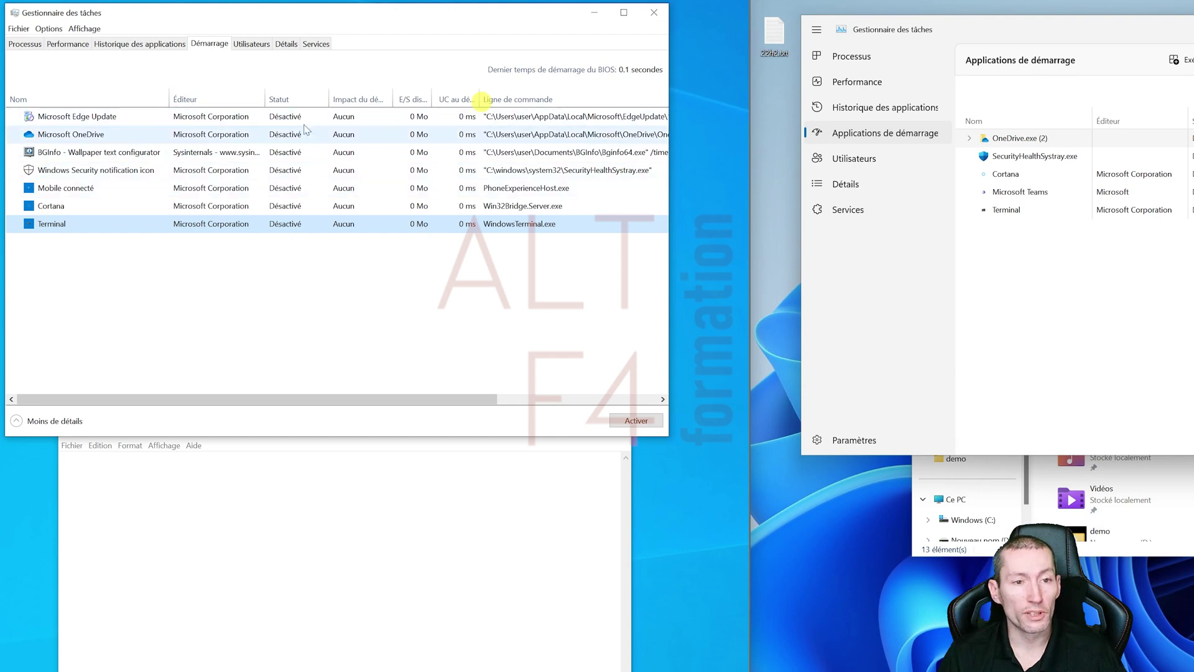
right_click(95, 123)
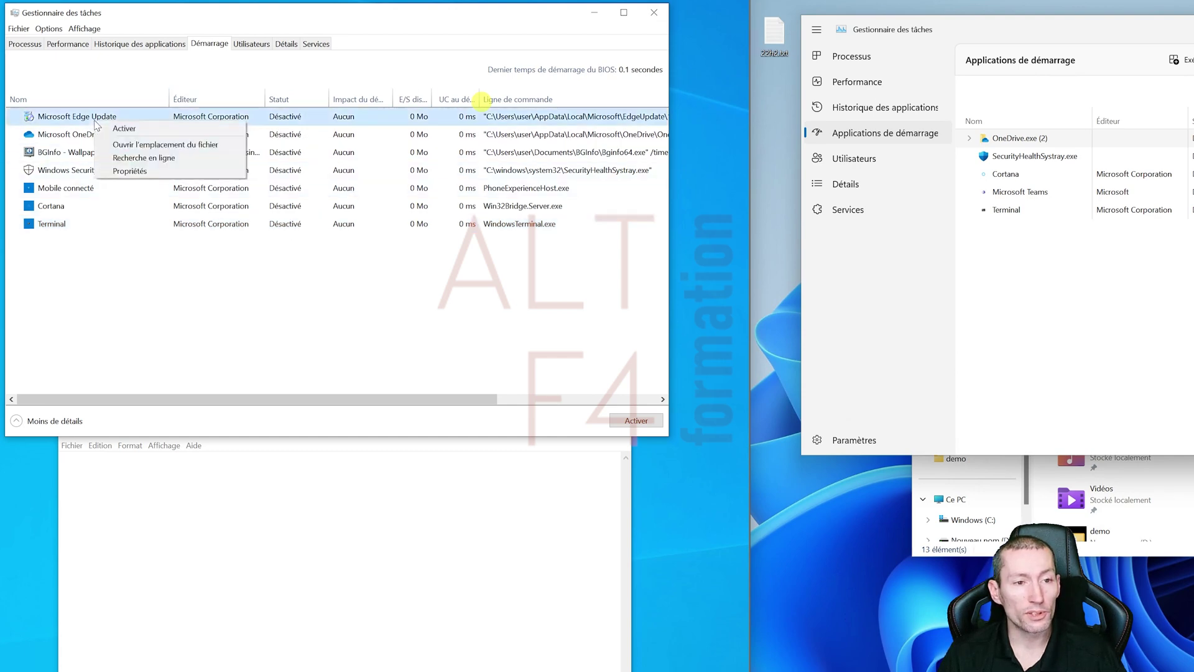
left_click(147, 161)
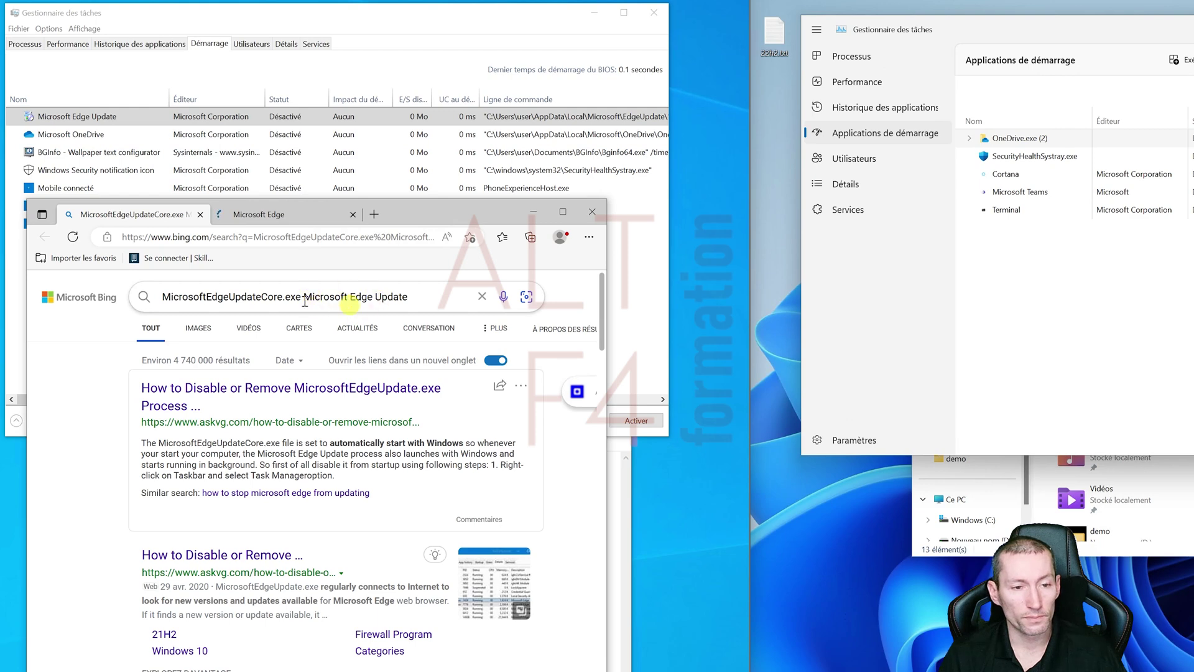
left_click_drag(302, 298, 160, 299)
left_click(438, 297)
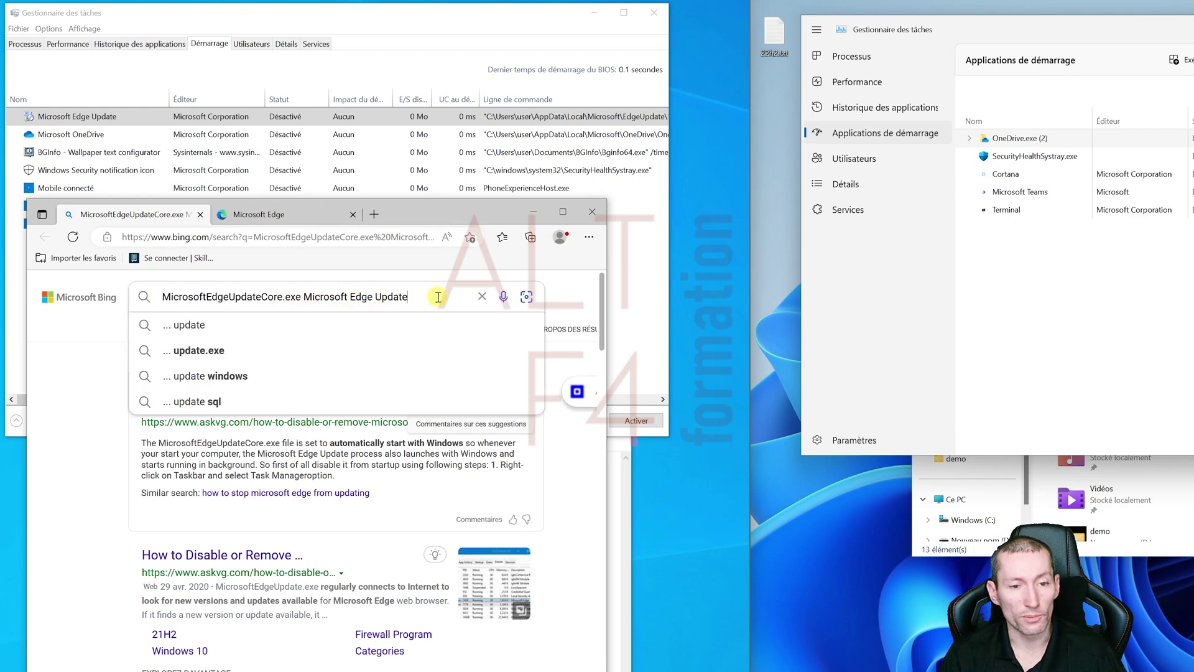
left_click(566, 287)
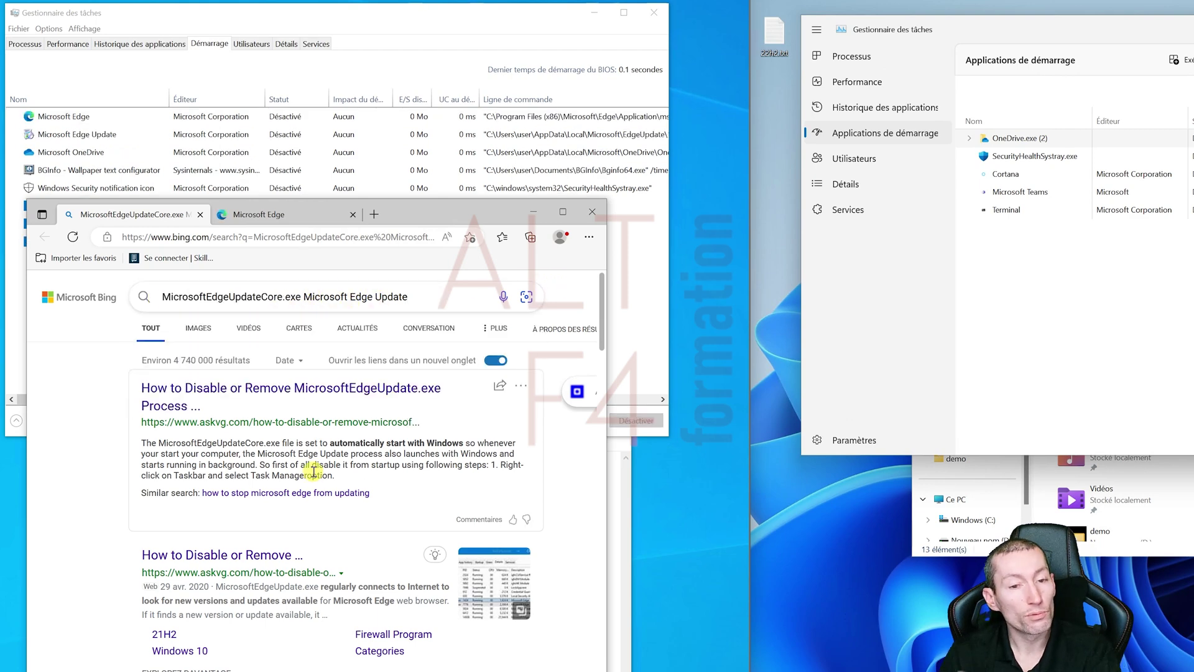
left_click(533, 218)
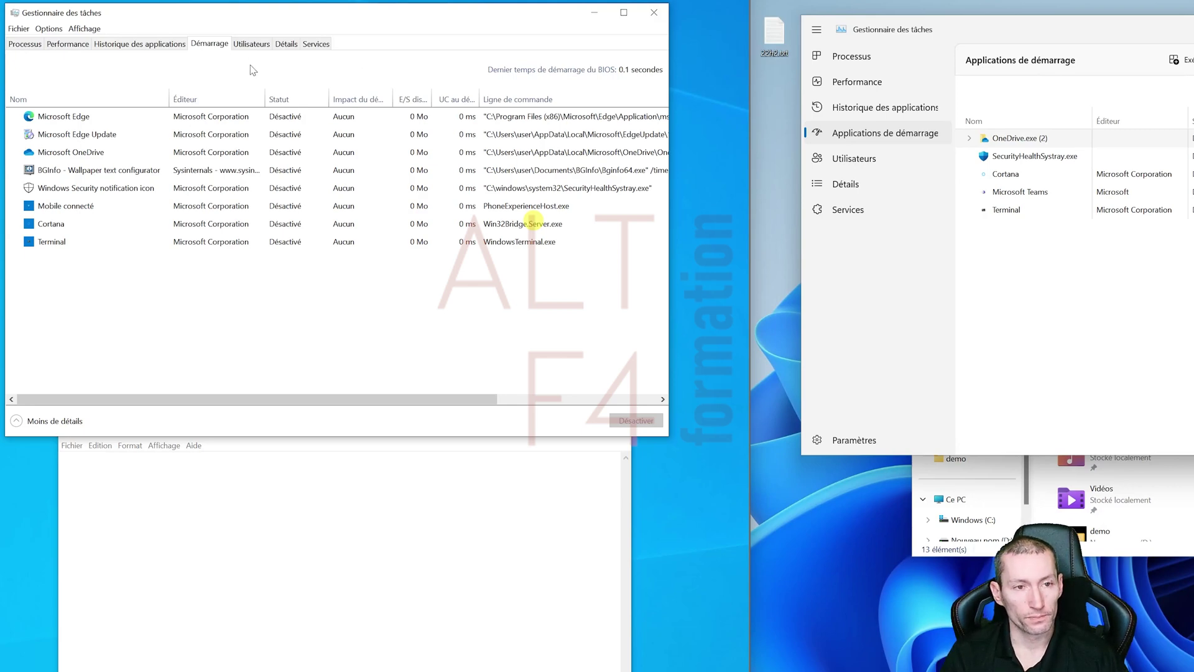
Open the file location of the Microsoft Edge startup entry on Windows 10, then close the folder window.
right_click(117, 117)
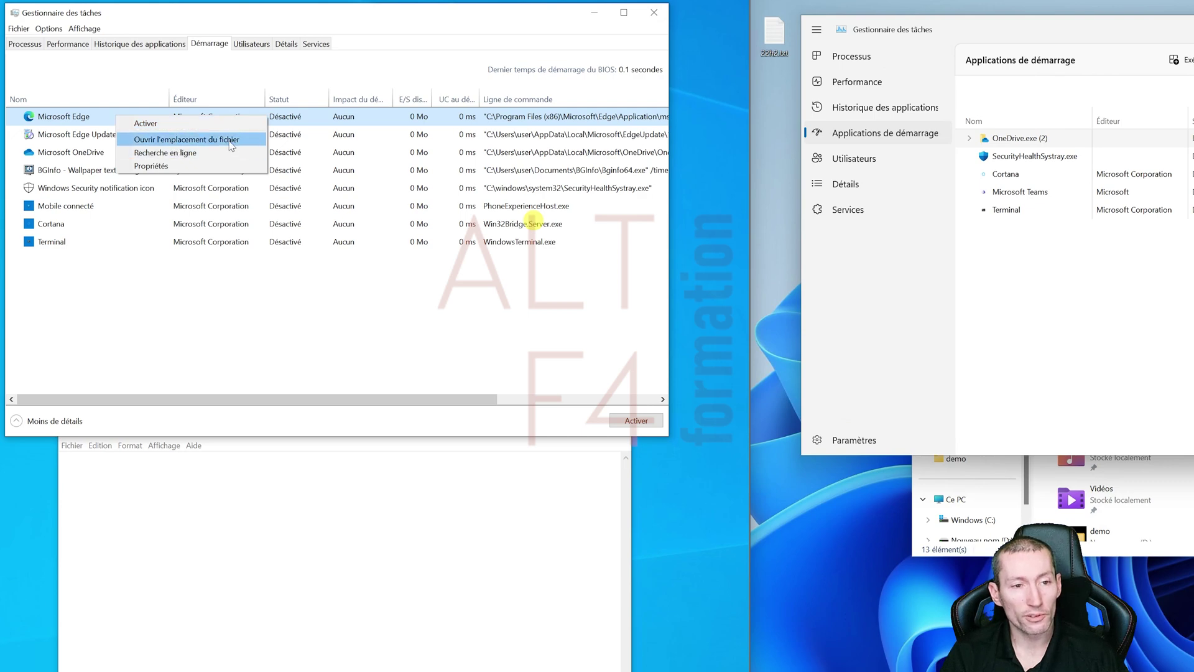
left_click(179, 142)
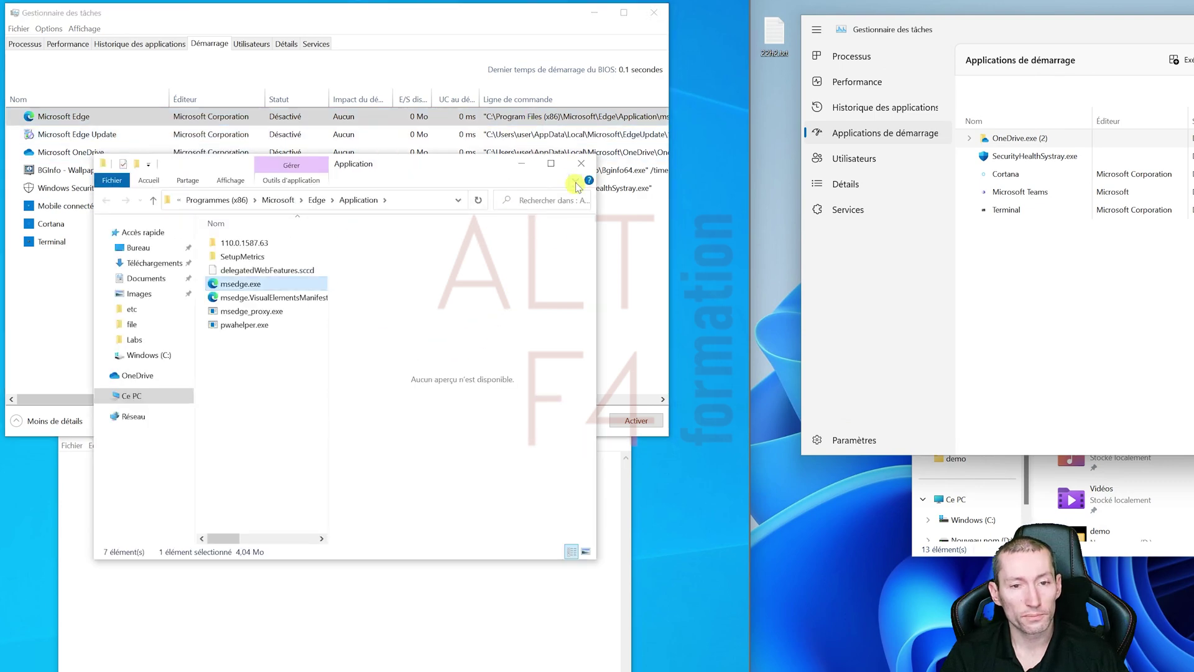
left_click(581, 166)
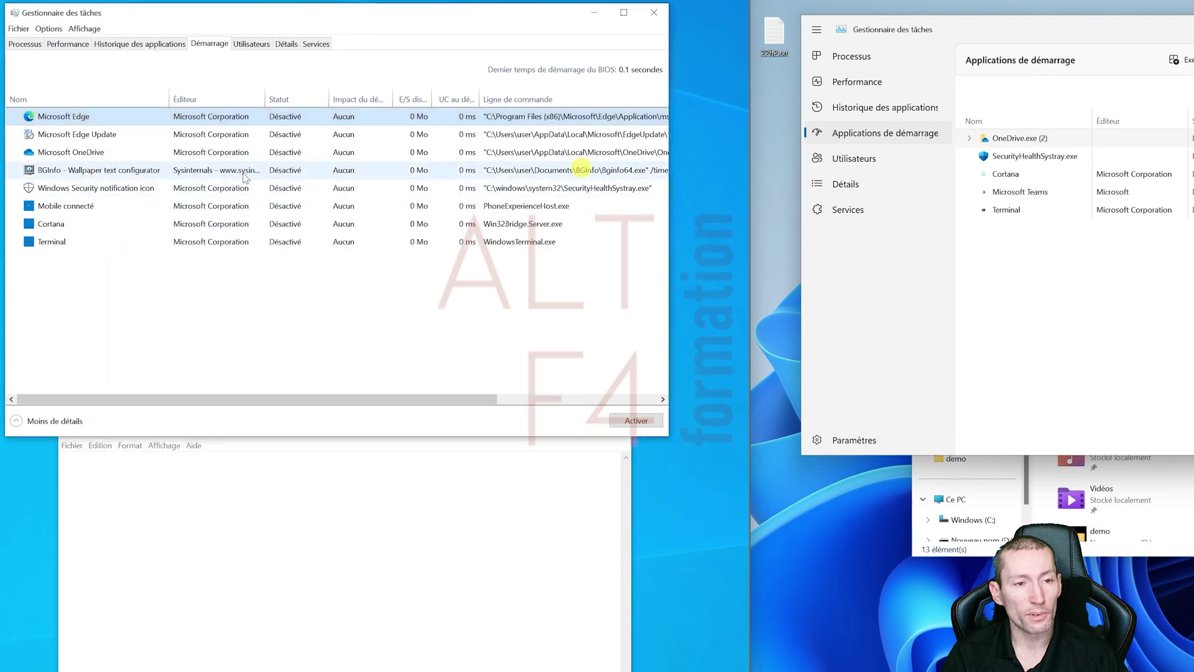
View the properties of msedge.exe from its file location and from the Microsoft Edge startup entry, and close the opened windows.
right_click(138, 117)
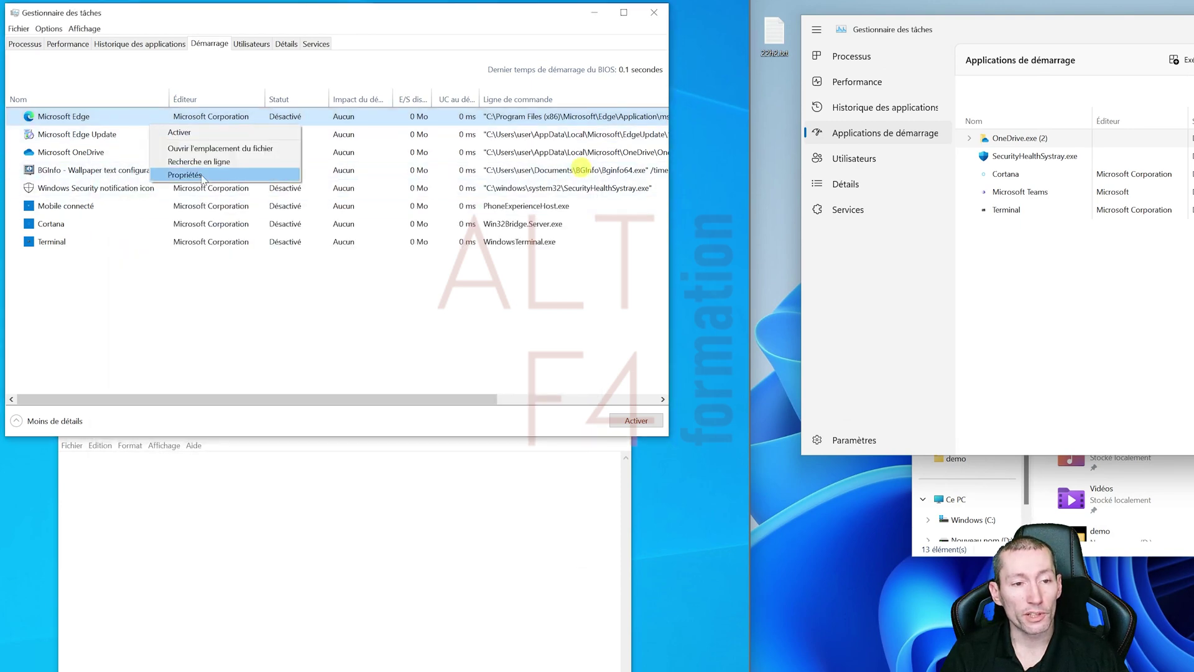
left_click(208, 149)
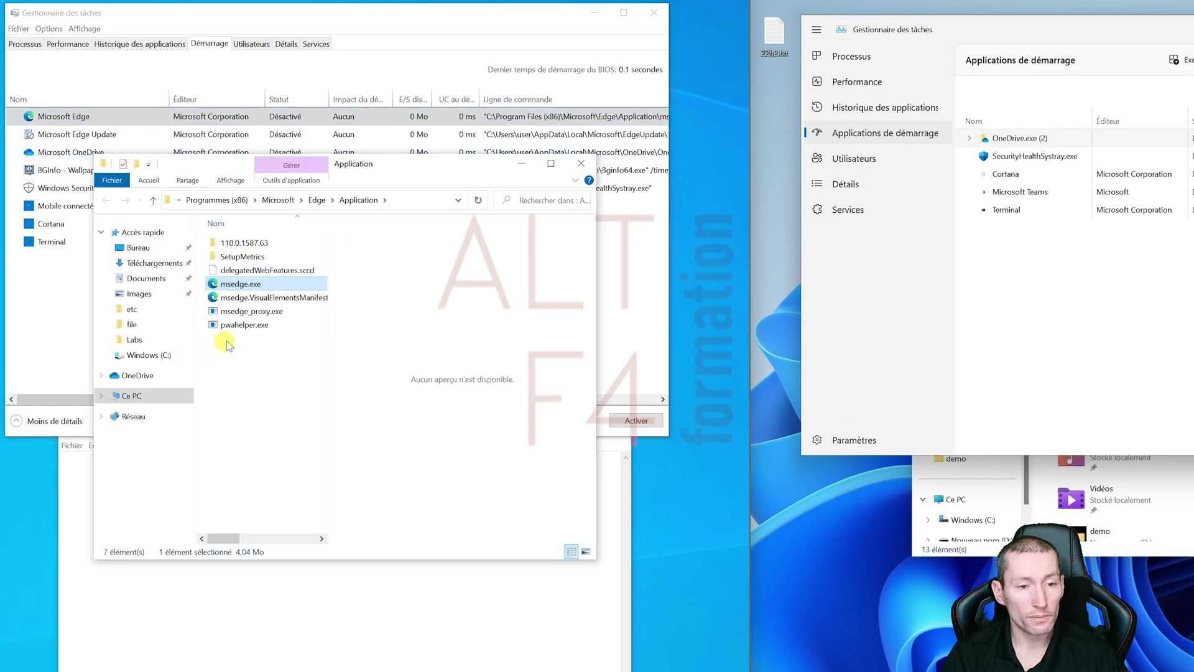
right_click(258, 285)
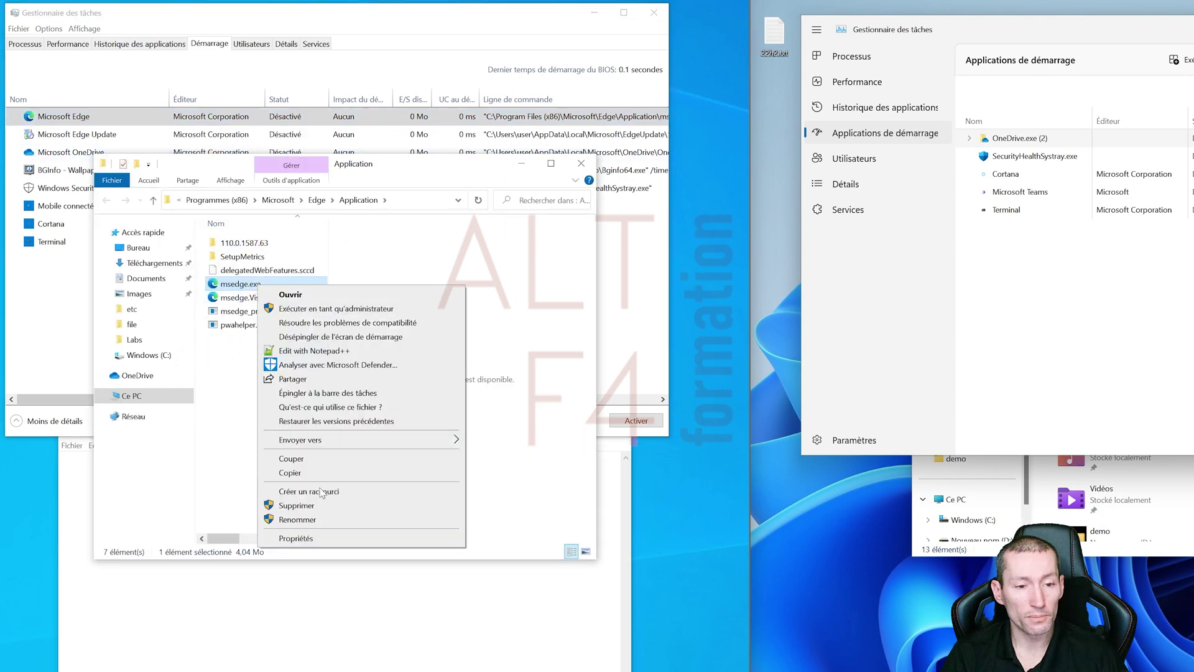
left_click(315, 536)
right_click(208, 118)
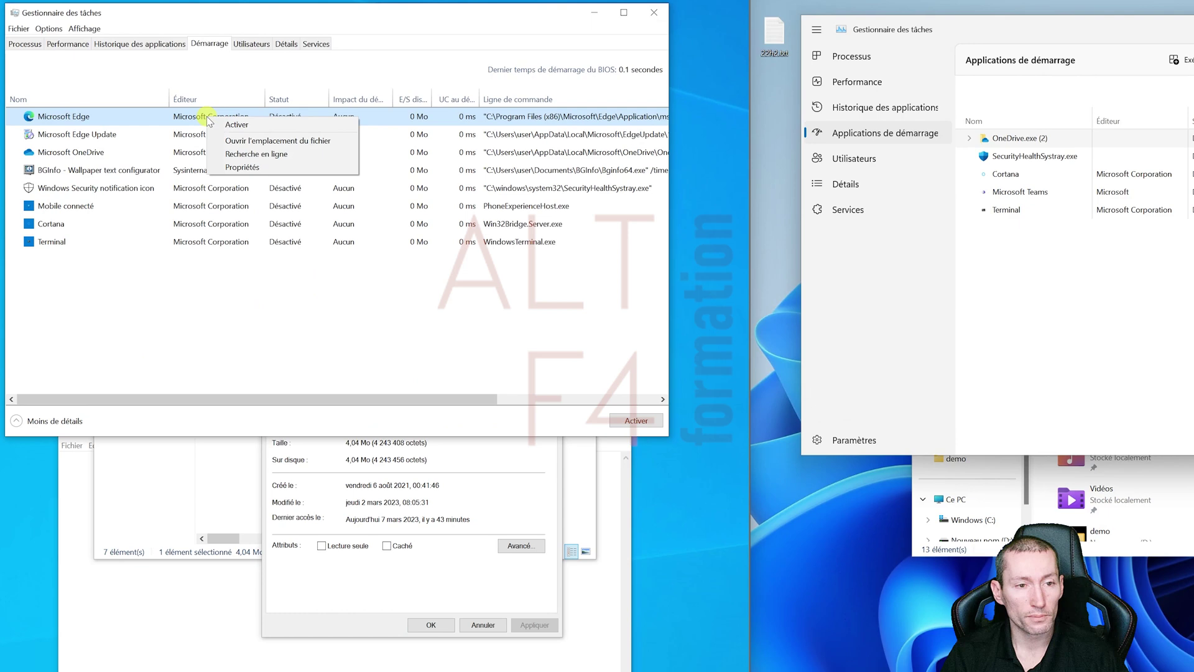
left_click(239, 168)
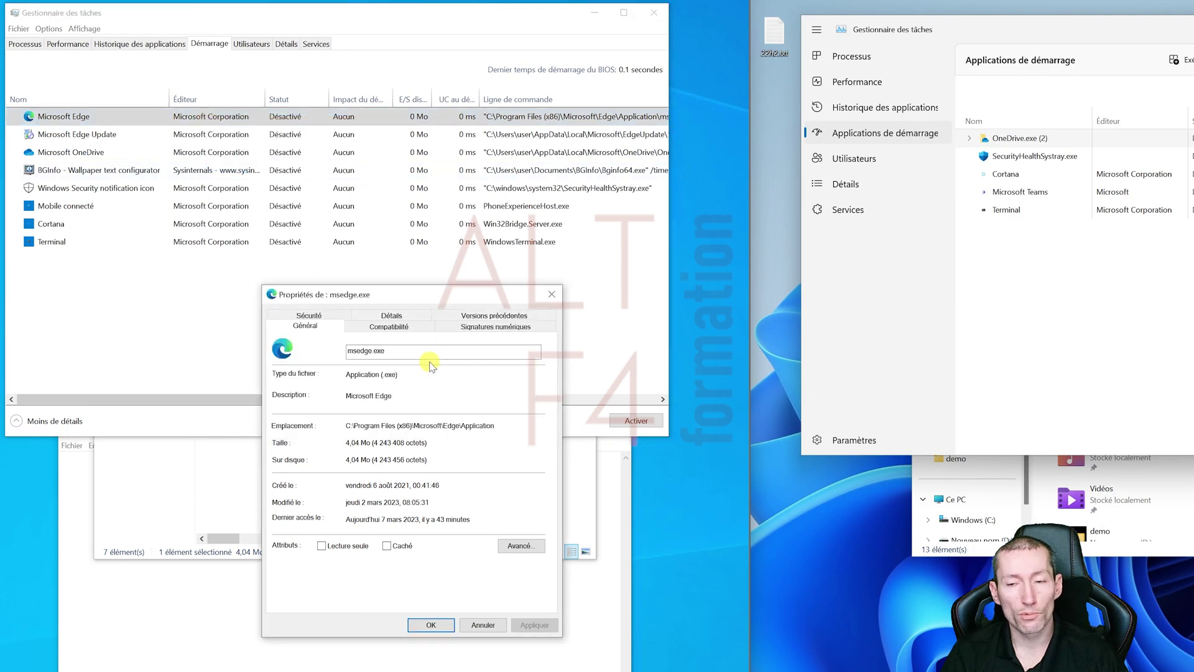
left_click(552, 292)
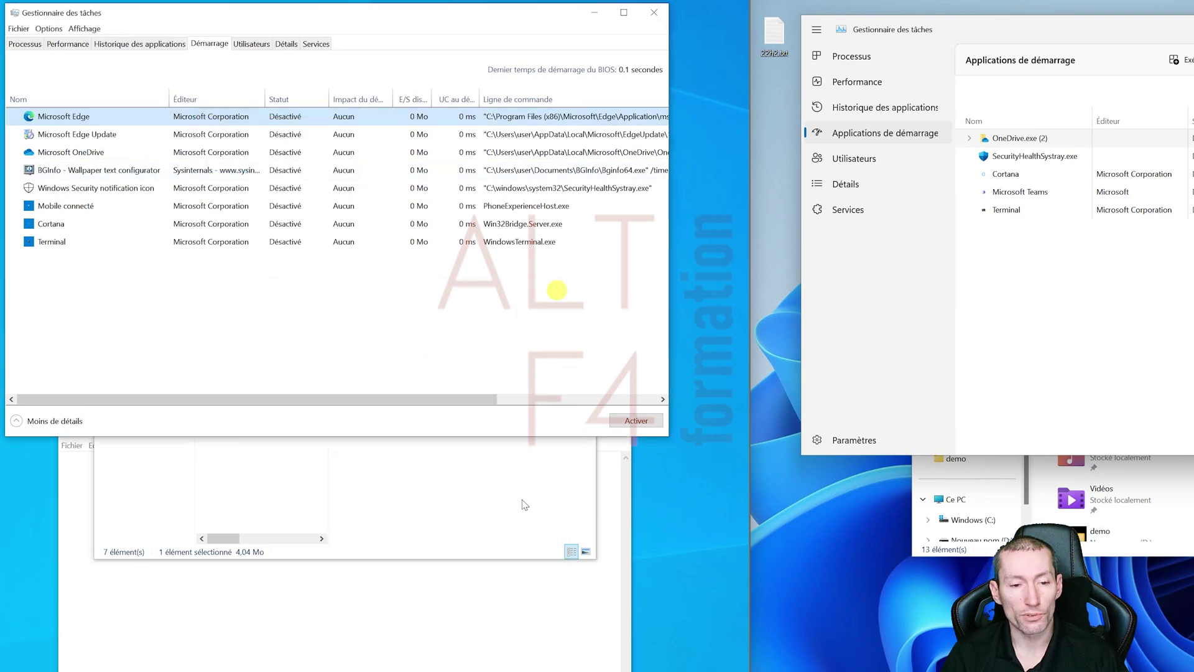
left_click(581, 163)
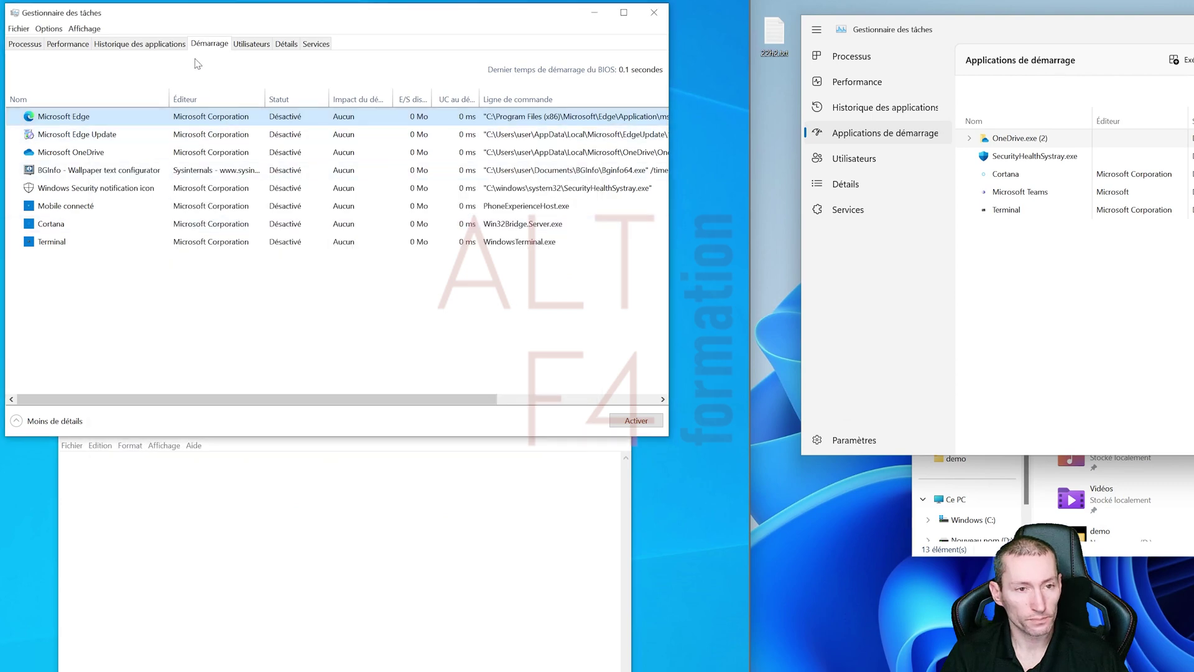
Show the users in both the Windows 10 and Windows 11 Task Managers, expanding the user's processes on Windows 10.
left_click(247, 45)
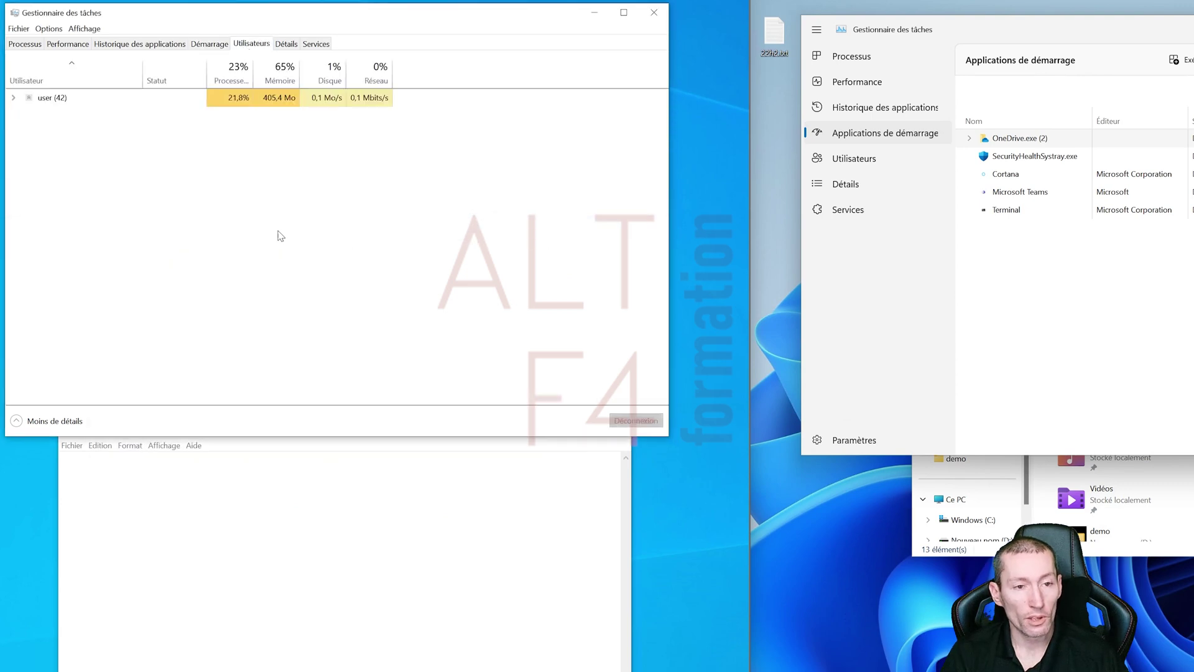
left_click(15, 97)
left_click(850, 160)
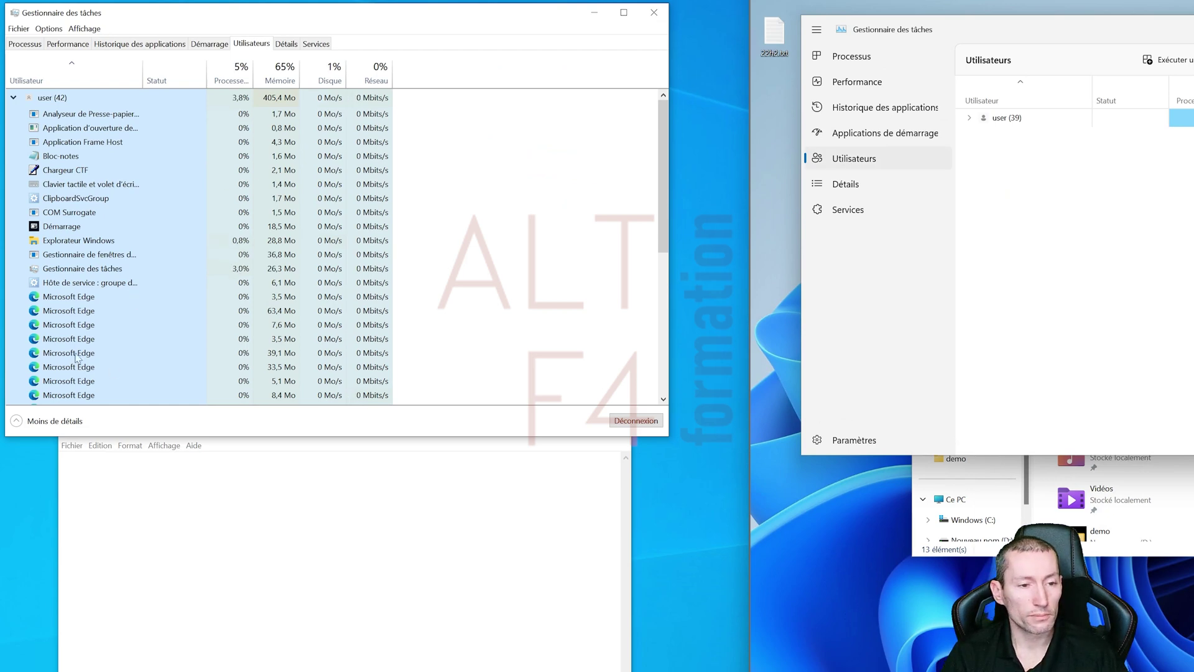
View the actions available for a Microsoft Edge process and for the Windows 10 user session, and collapse the session's processes.
right_click(98, 311)
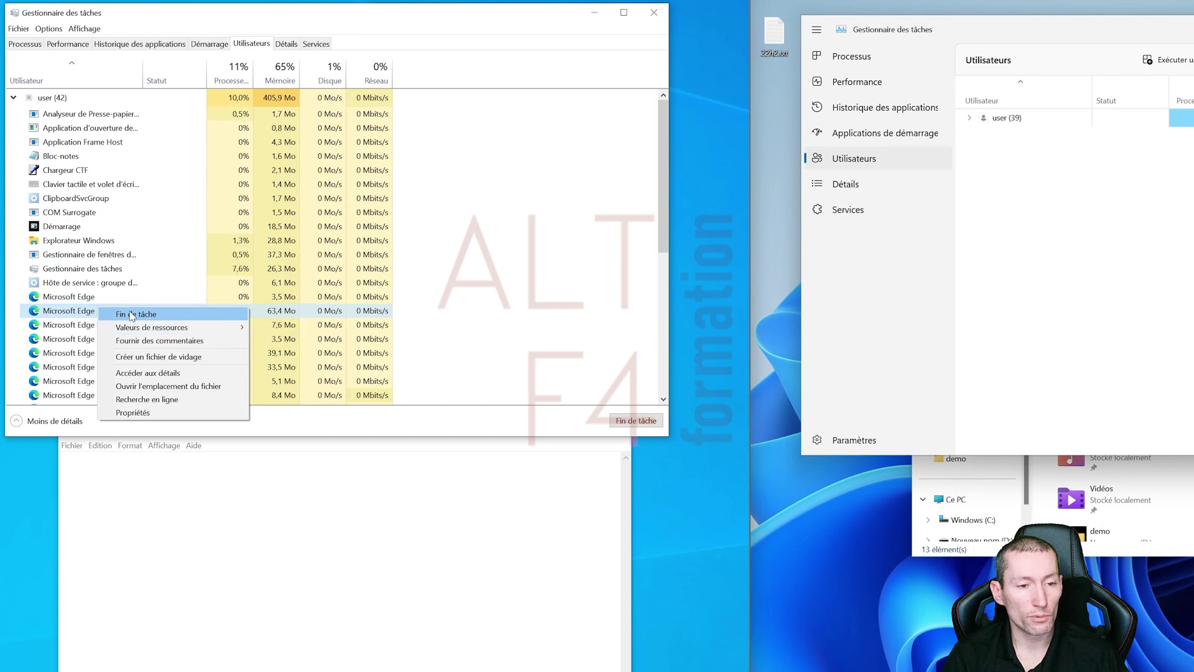
left_click(59, 99)
right_click(59, 100)
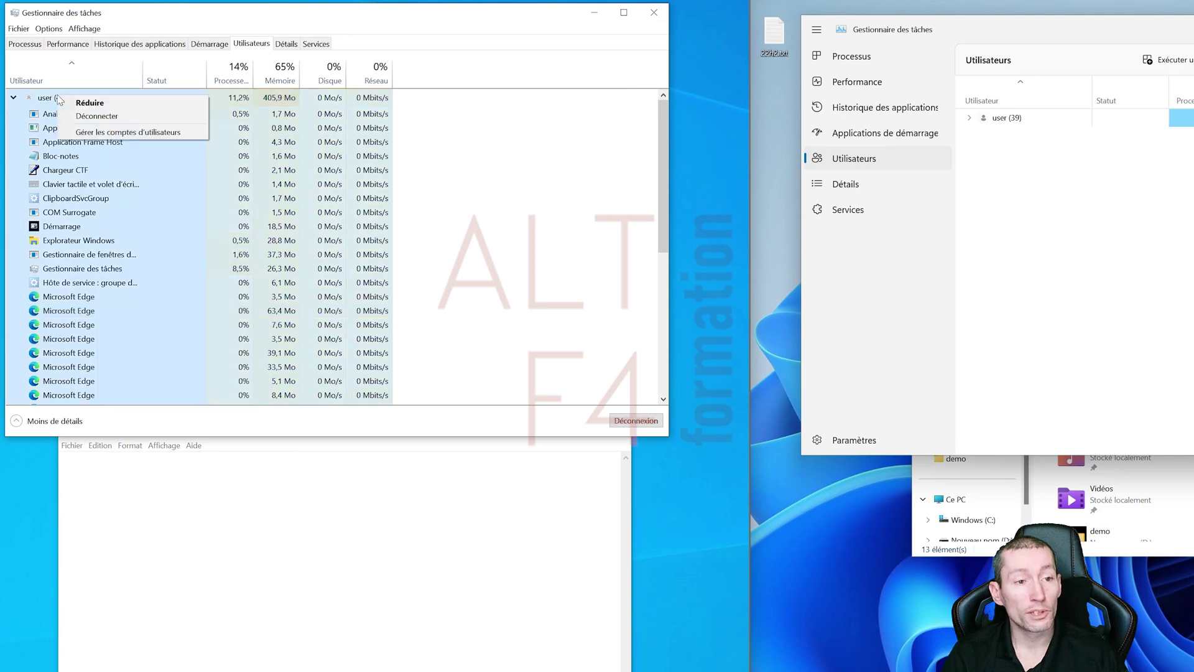
key("Escape")
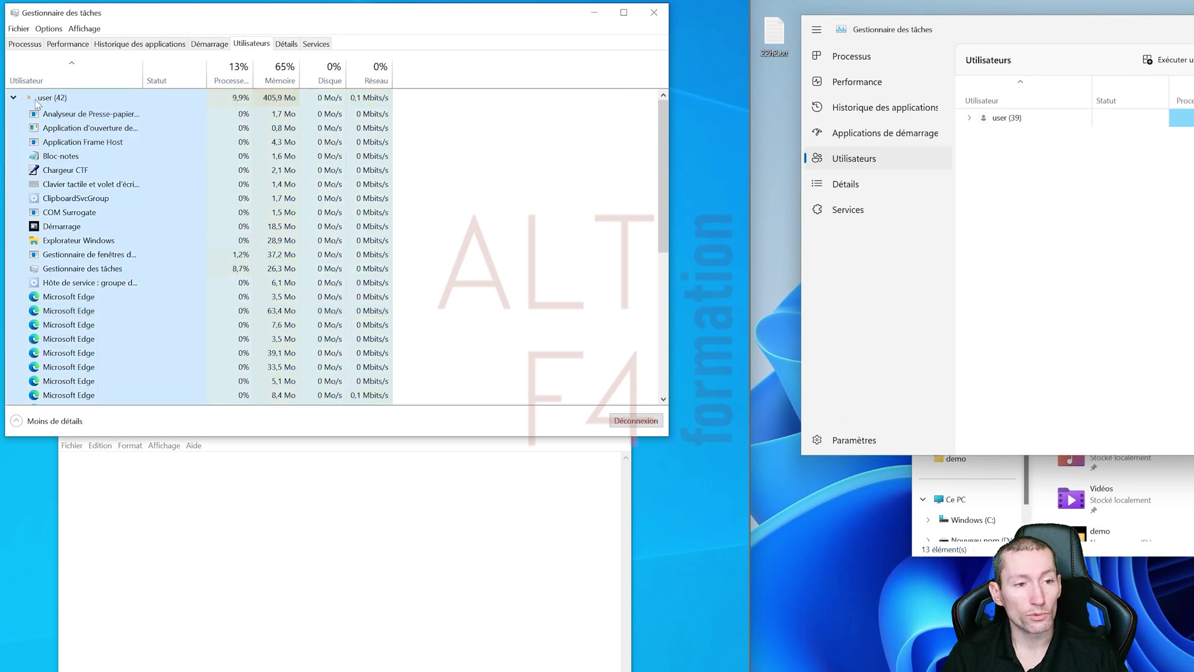
double_click(56, 99)
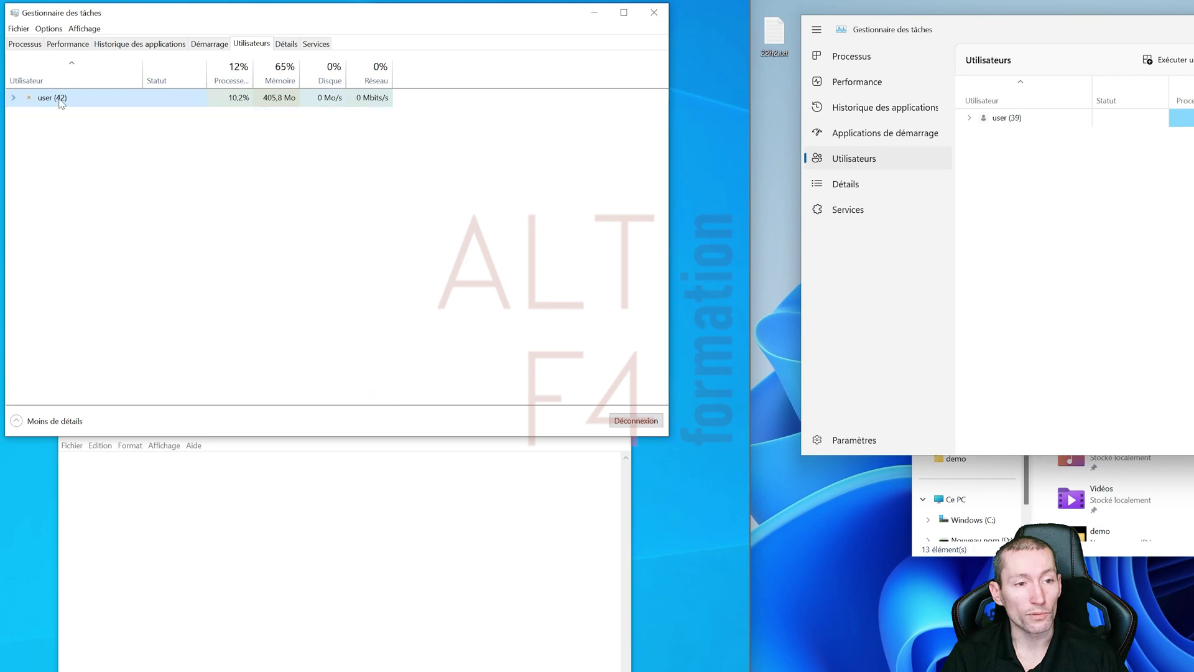
Open user account management from the Windows 10 user session and shift the account window slightly.
right_click(61, 101)
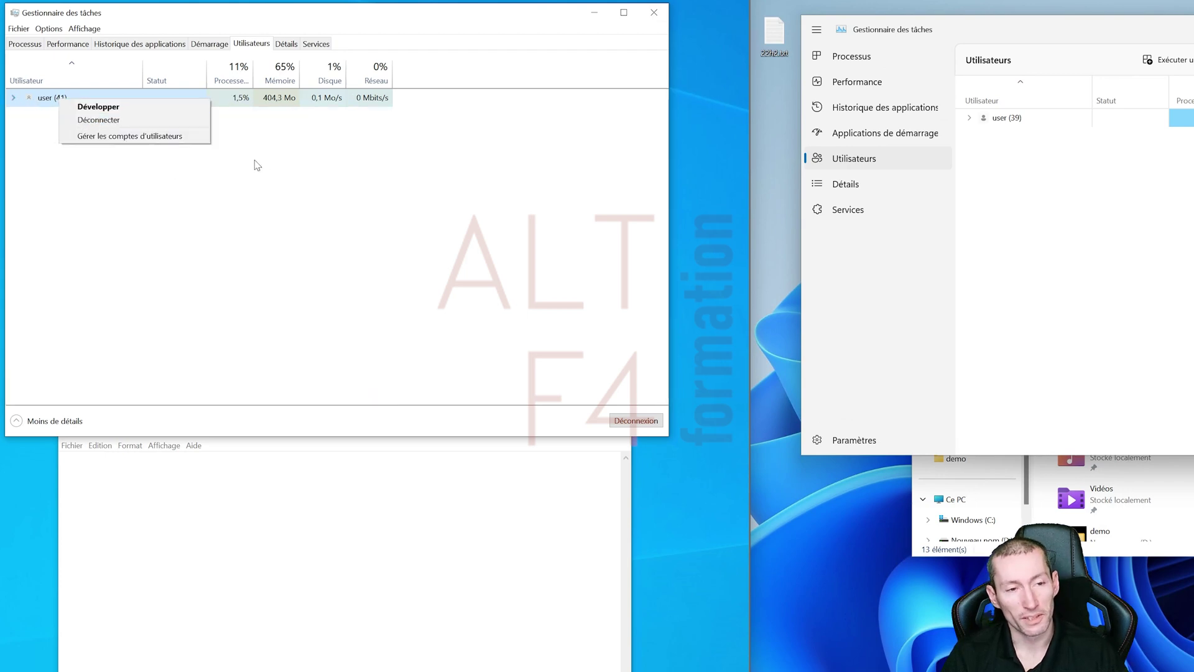
left_click(138, 136)
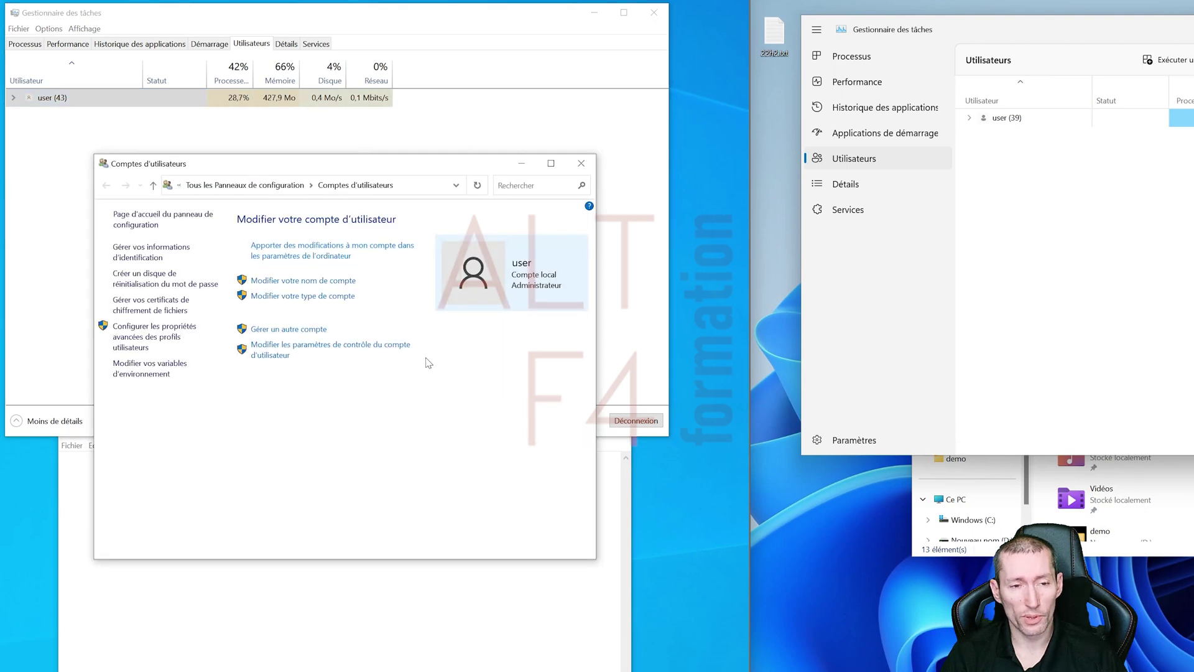
left_click_drag(390, 173, 411, 182)
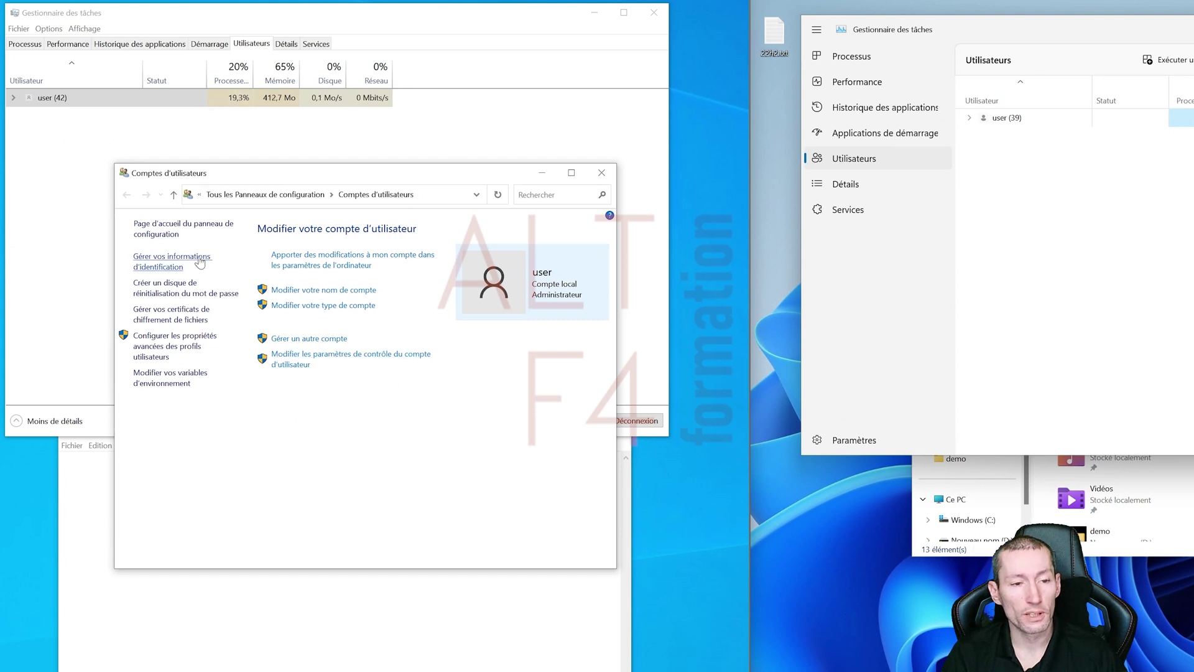
View the stored web and Windows credentials, return to the user accounts page and close the window.
left_click(178, 263)
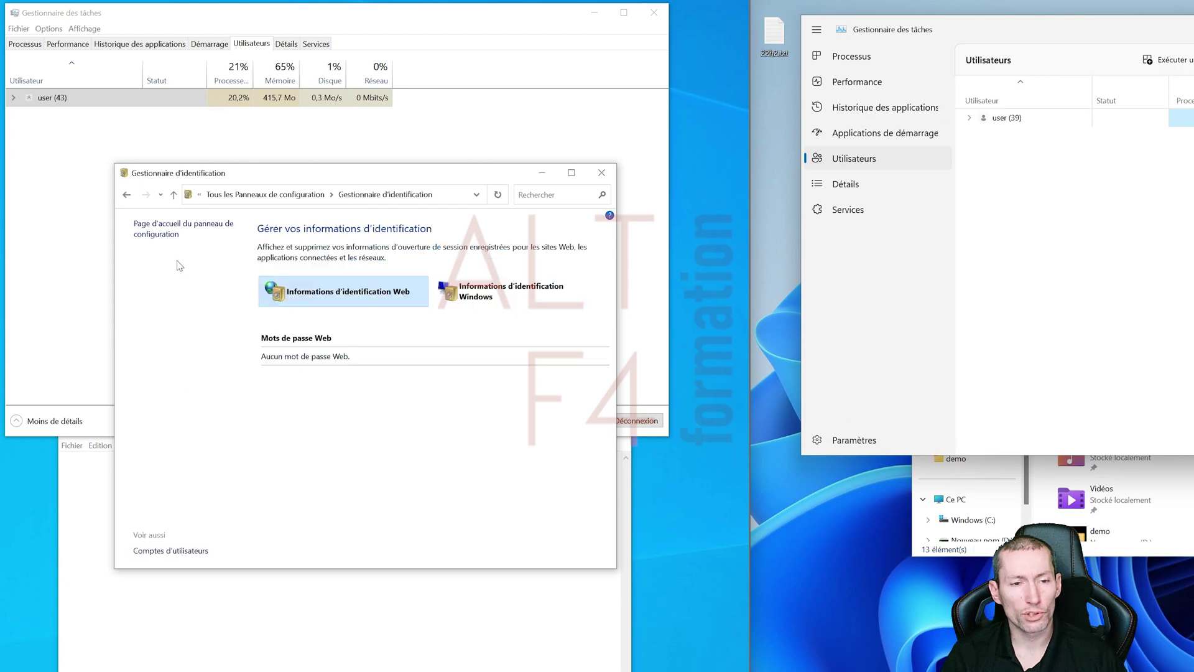
left_click(491, 296)
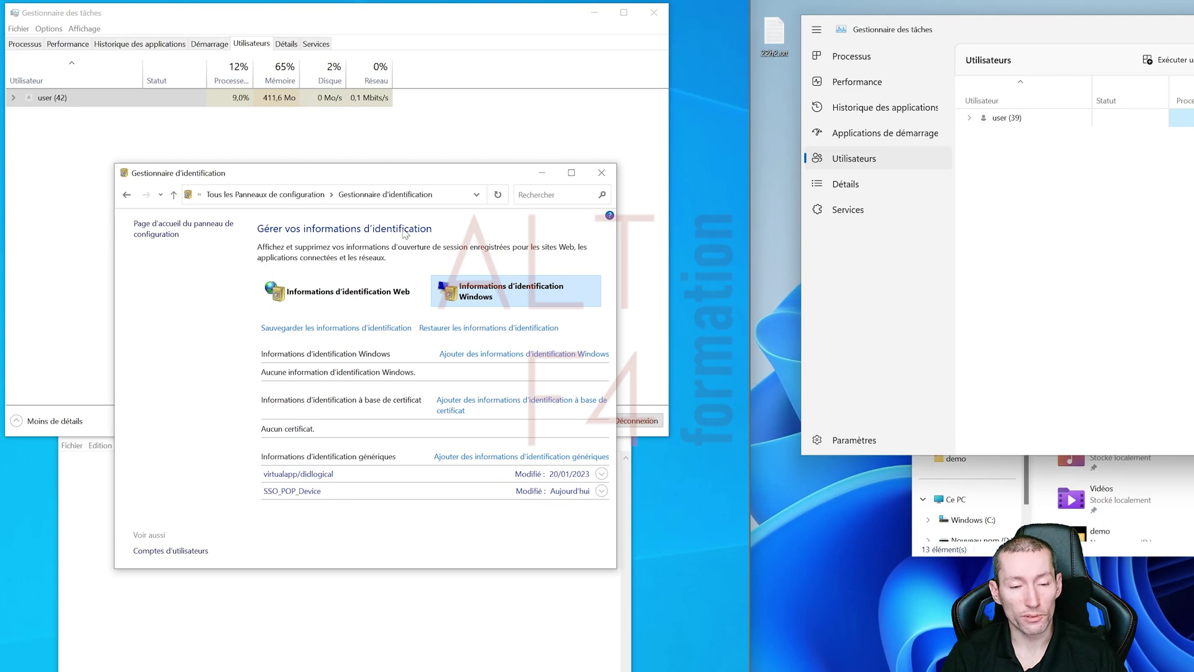
left_click(126, 194)
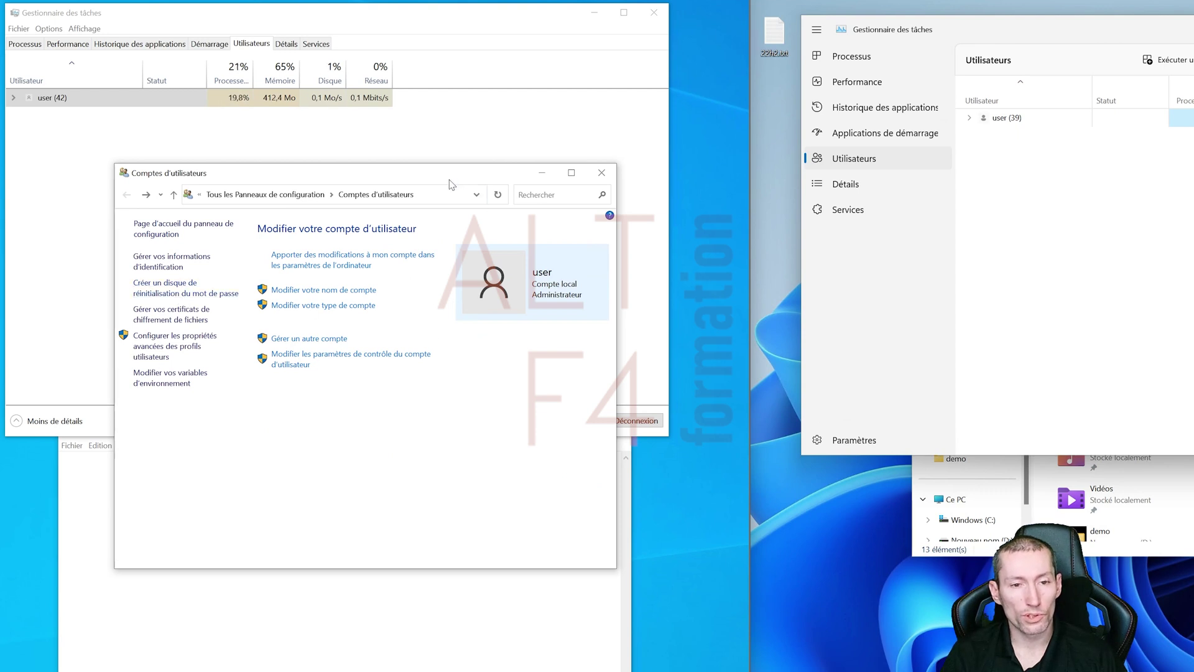
left_click_drag(451, 184, 358, 194)
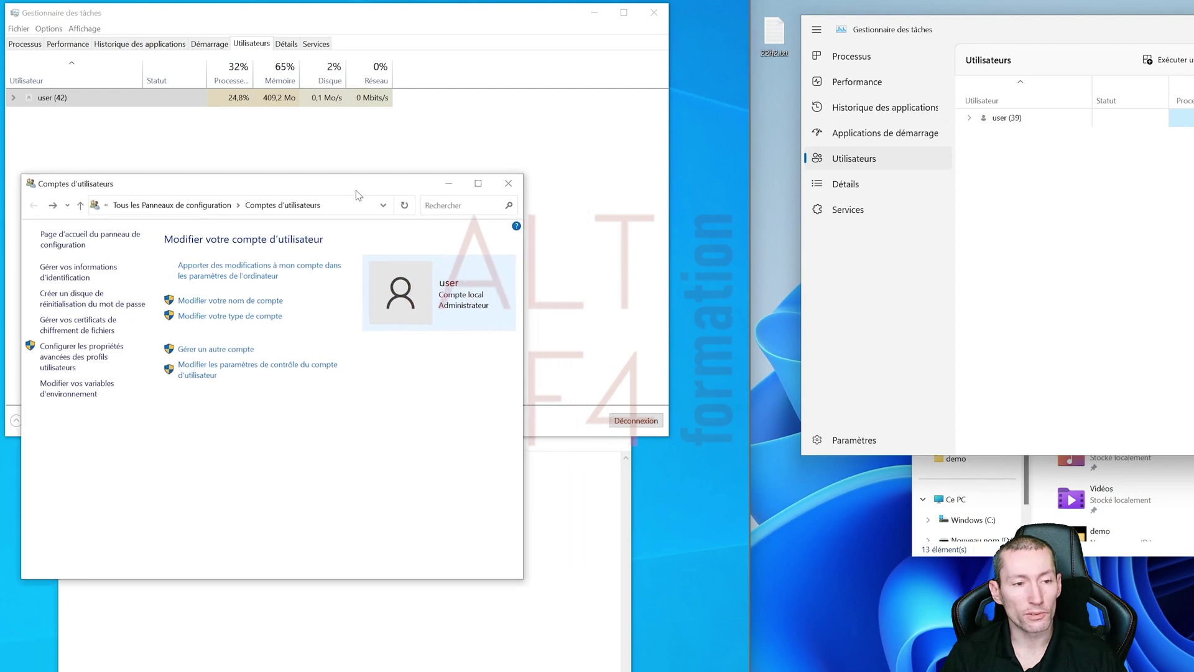
left_click(508, 182)
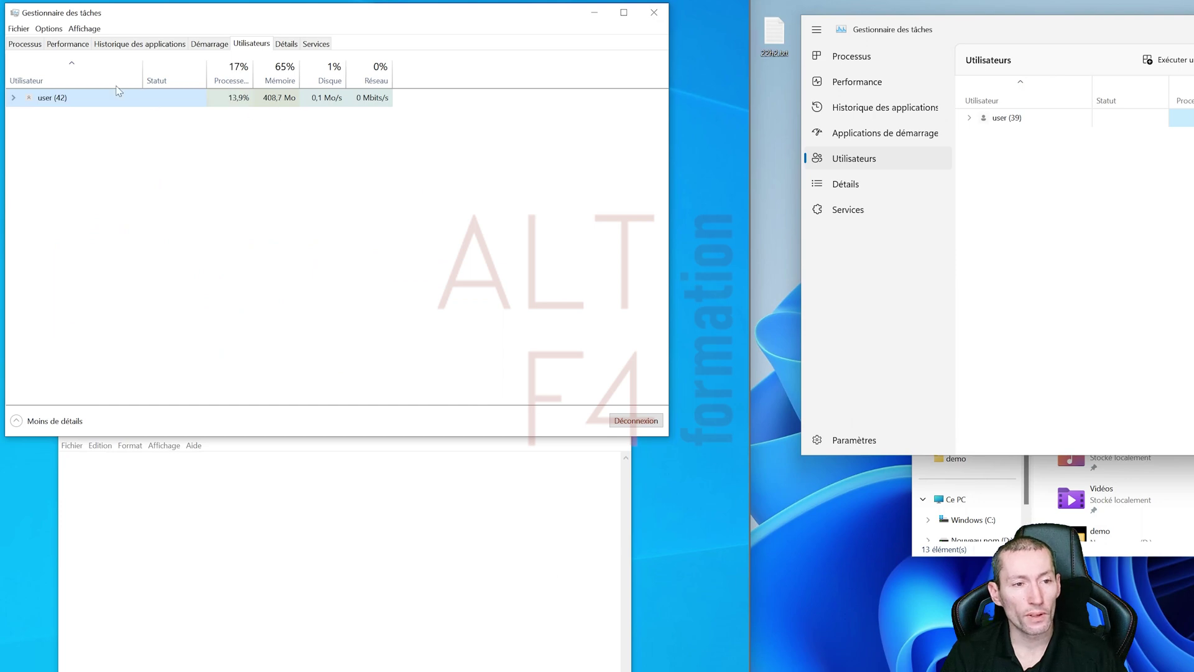
Show the process details on Windows 10, make the Task Manager window taller, and check the PIDs of RuntimeBroker.exe and svchost.exe processes.
left_click(286, 44)
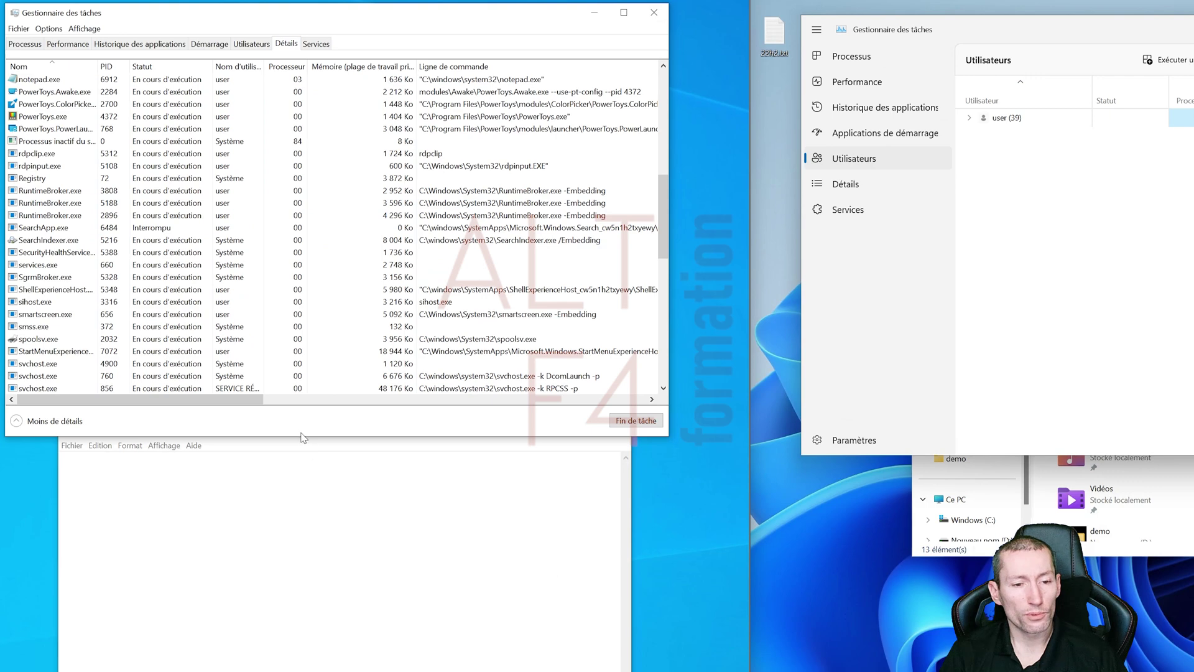
left_click_drag(297, 436, 297, 559)
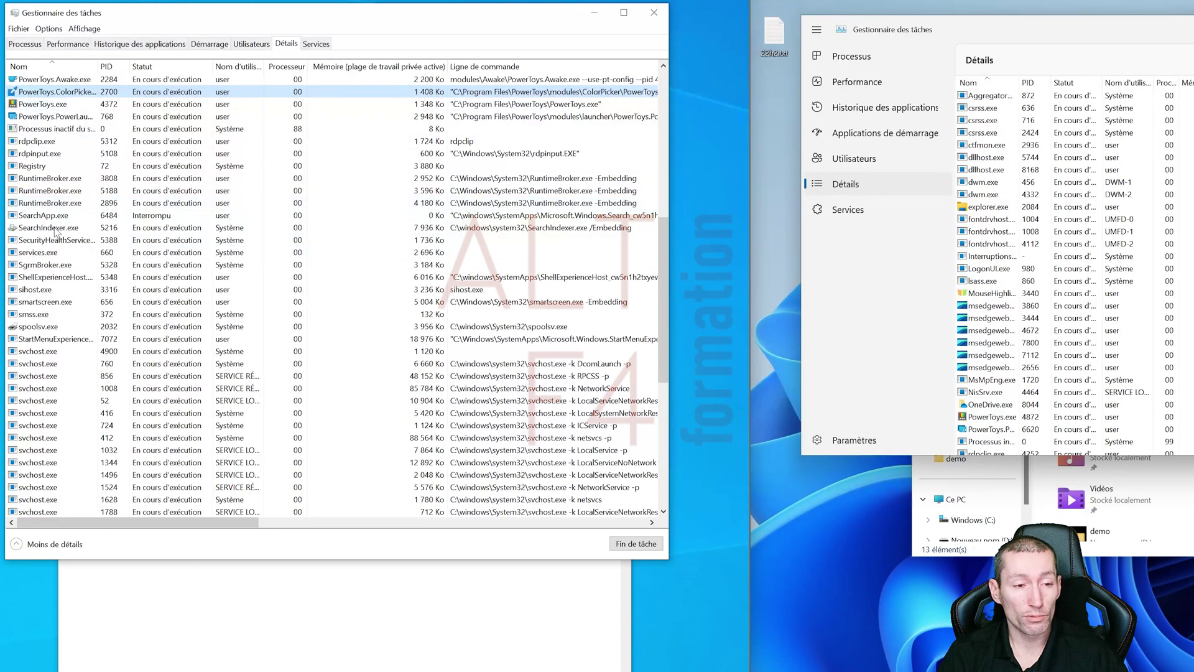
left_click(108, 205)
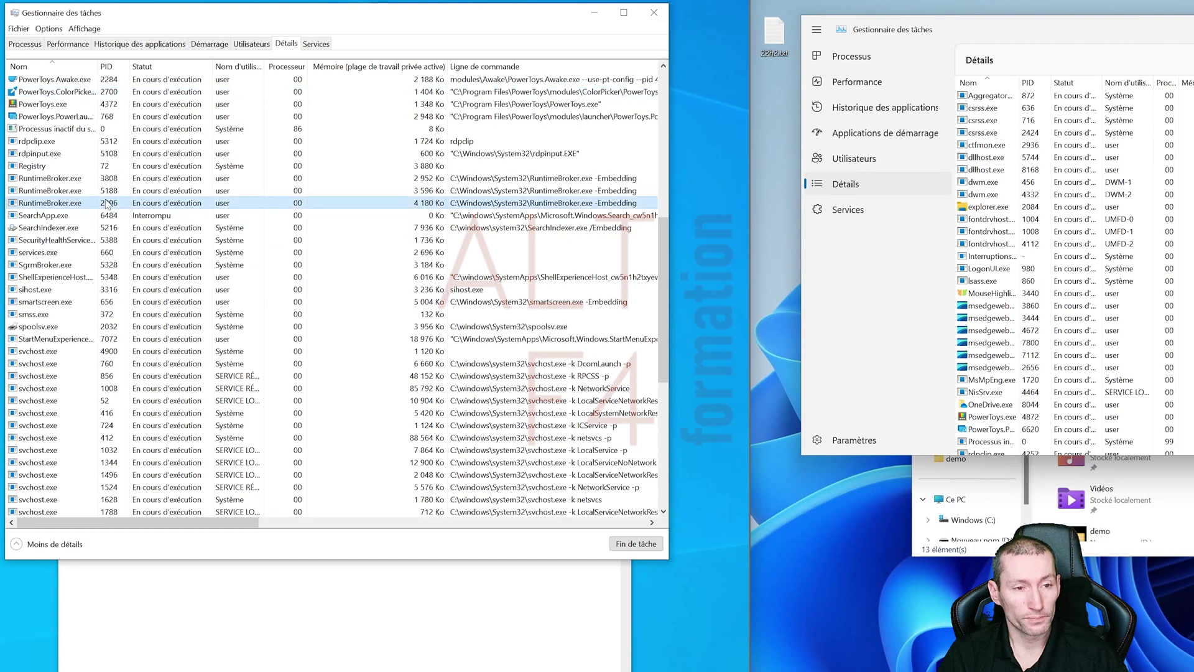
left_click(112, 389)
left_click(109, 379)
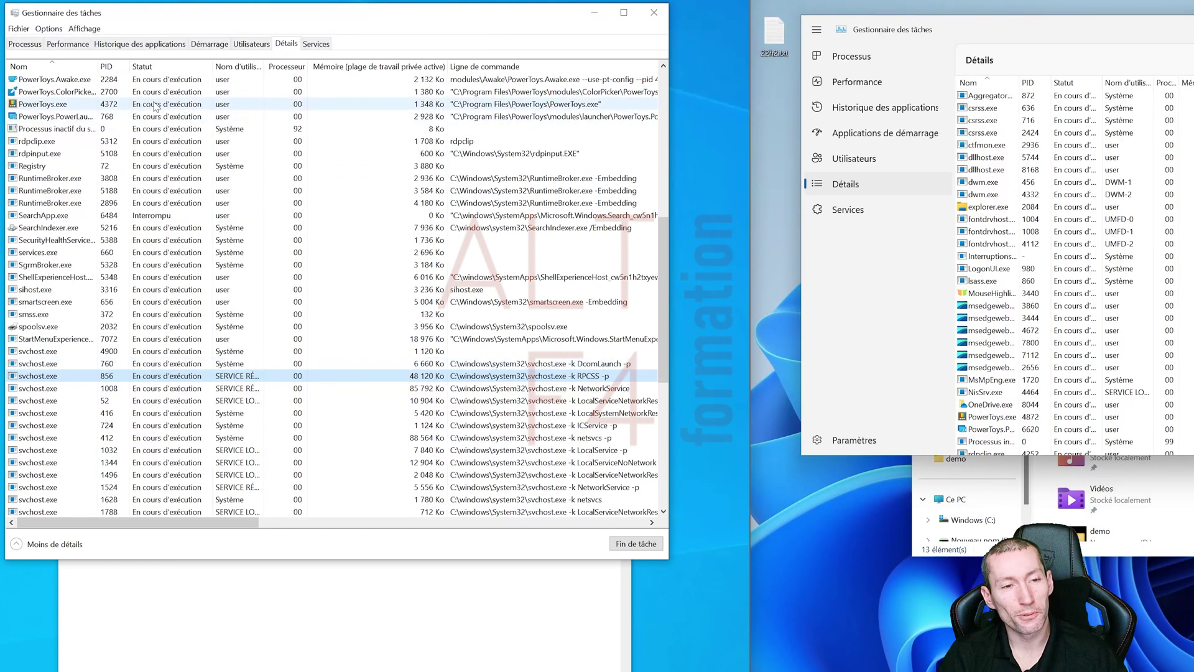
Check the command line of PowerToys.exe and sort the Windows 10 process details by Ligne de commande.
left_click(507, 103)
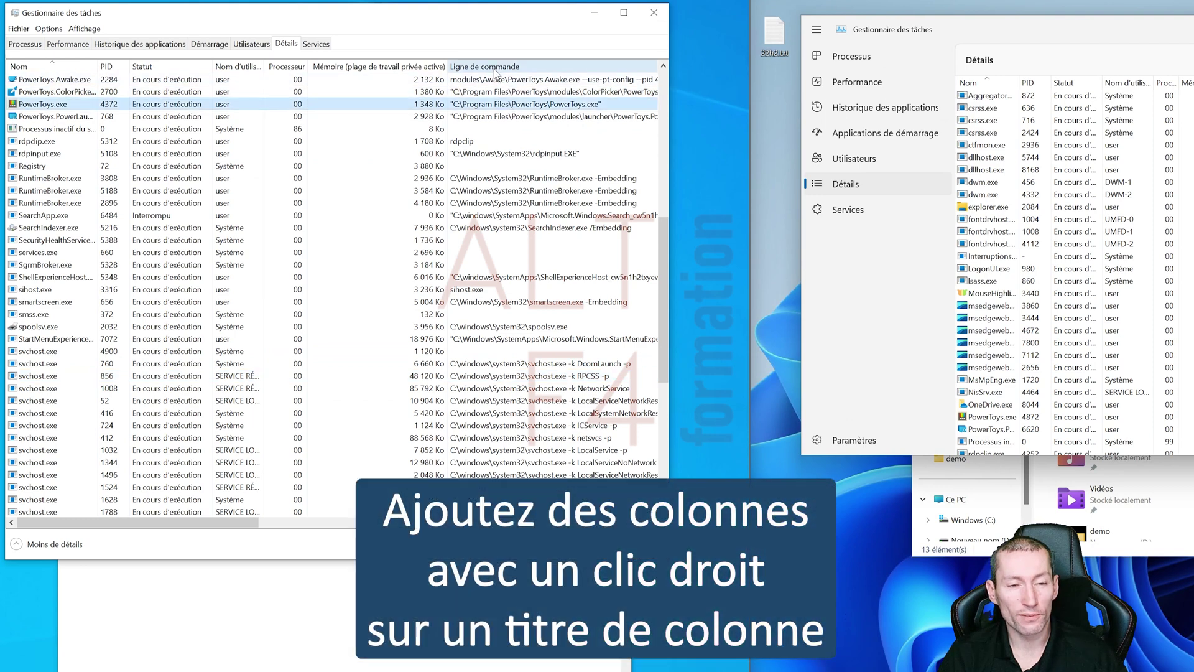
left_click(496, 67)
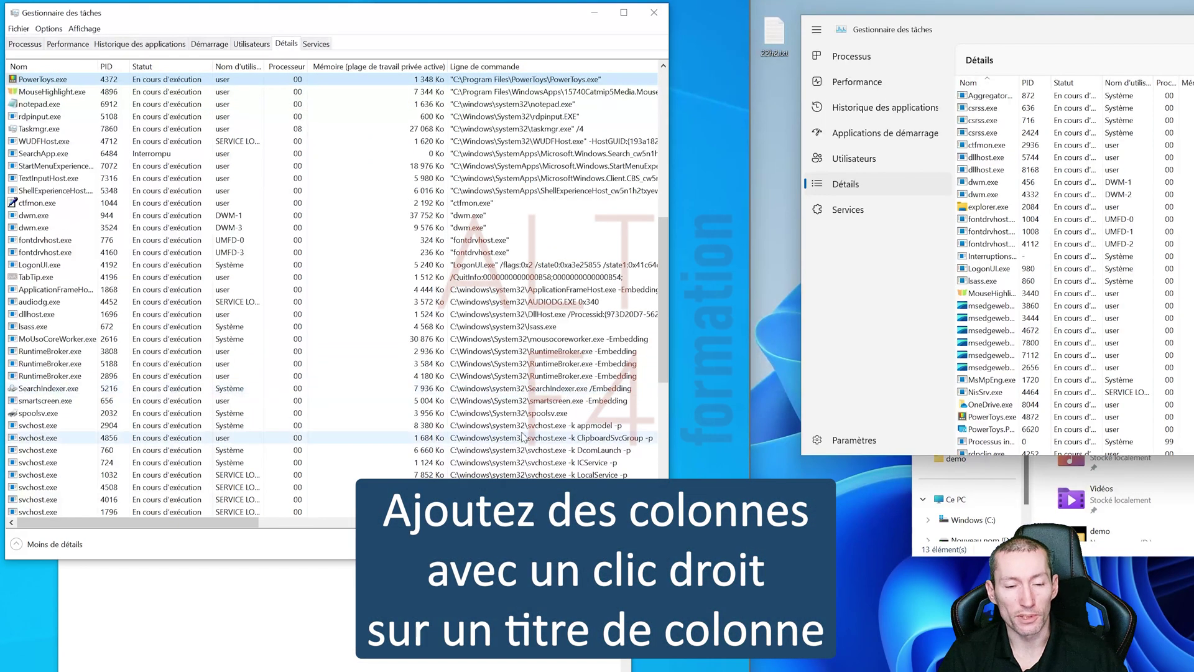
scroll(522, 437, "down", 1)
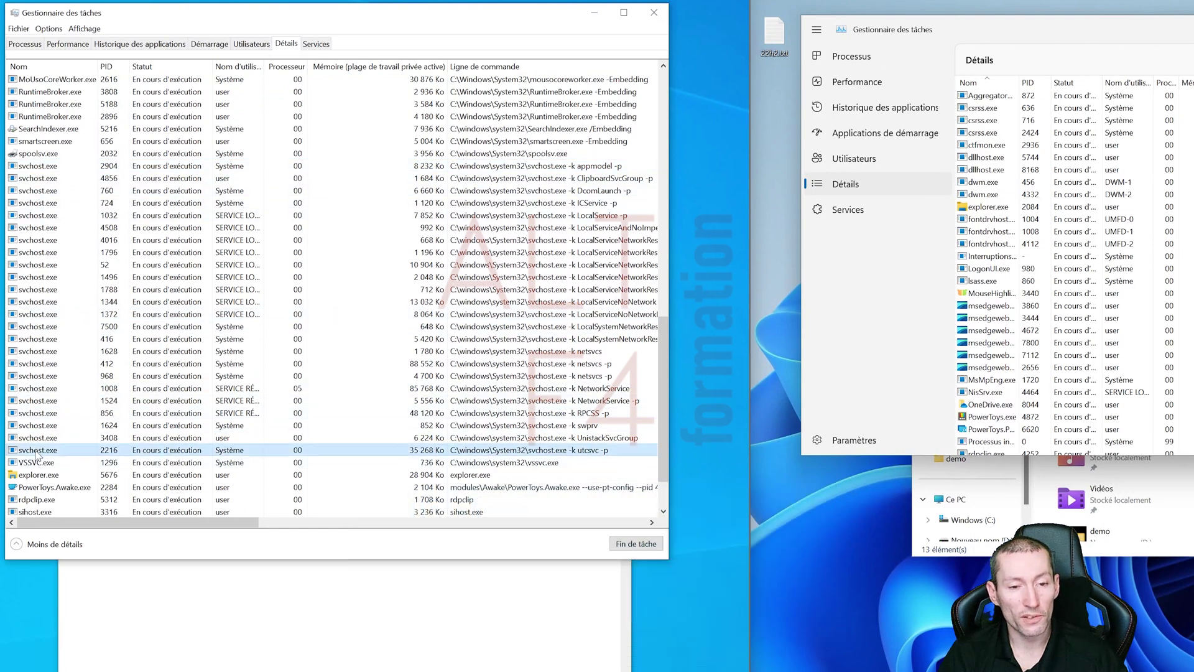
Compare the command lines of several svchost.exe processes, including the appmodel, LocalService and utcsvc entries.
left_click(544, 178)
left_click(54, 166)
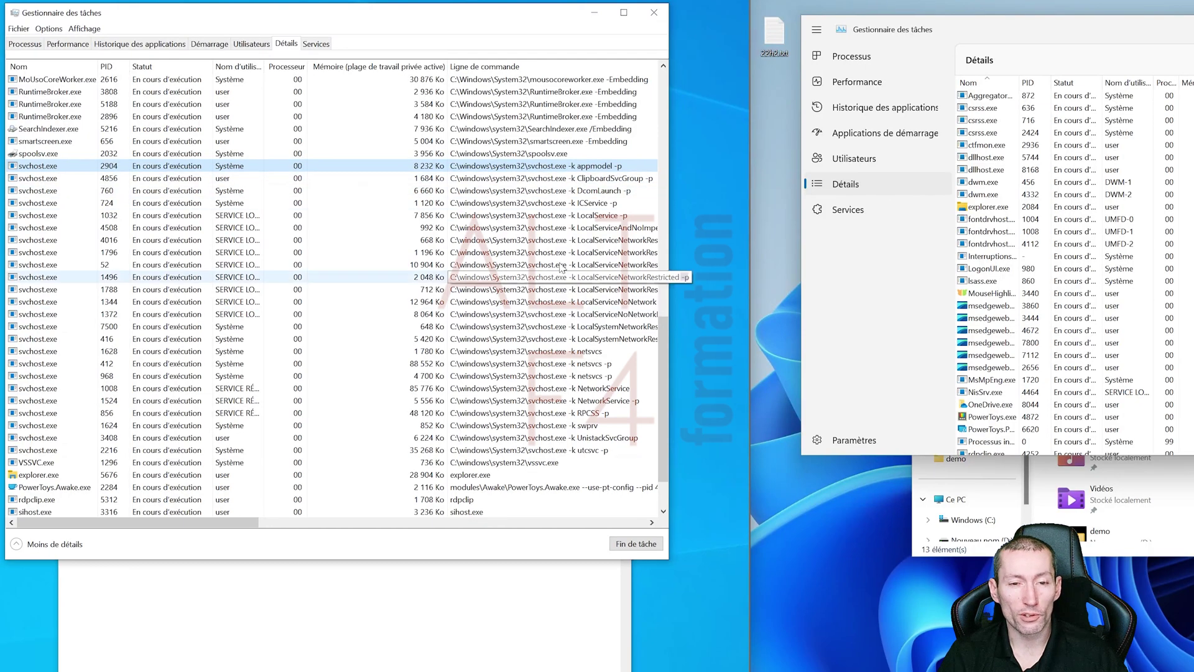
left_click(549, 230)
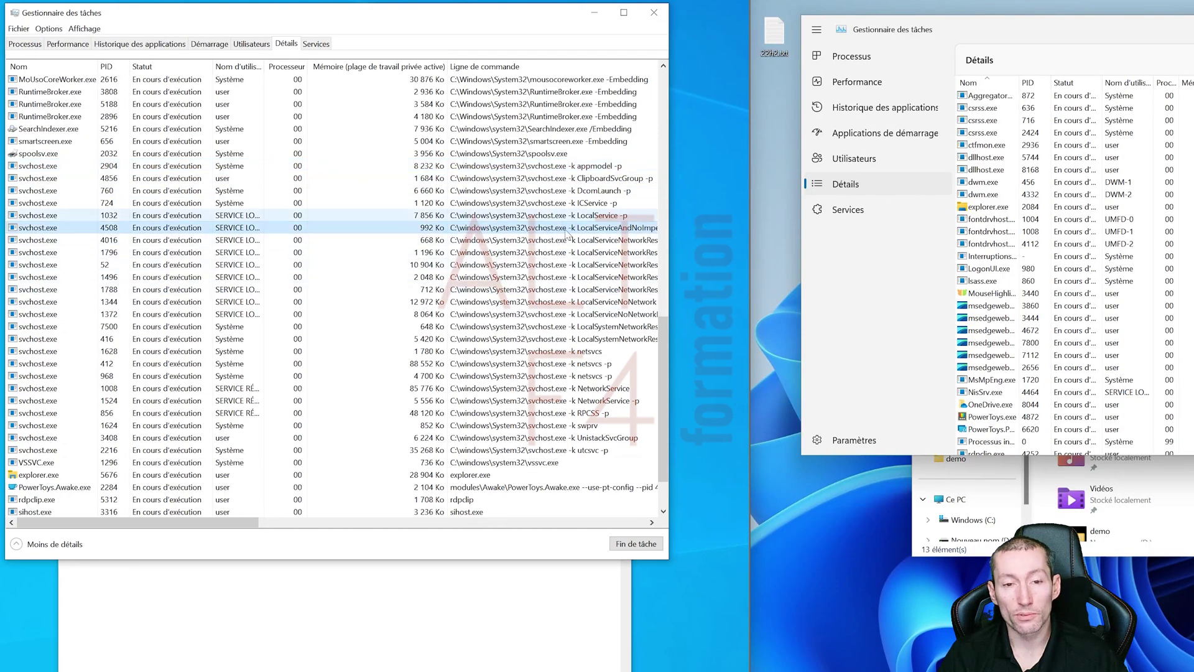
left_click(45, 451)
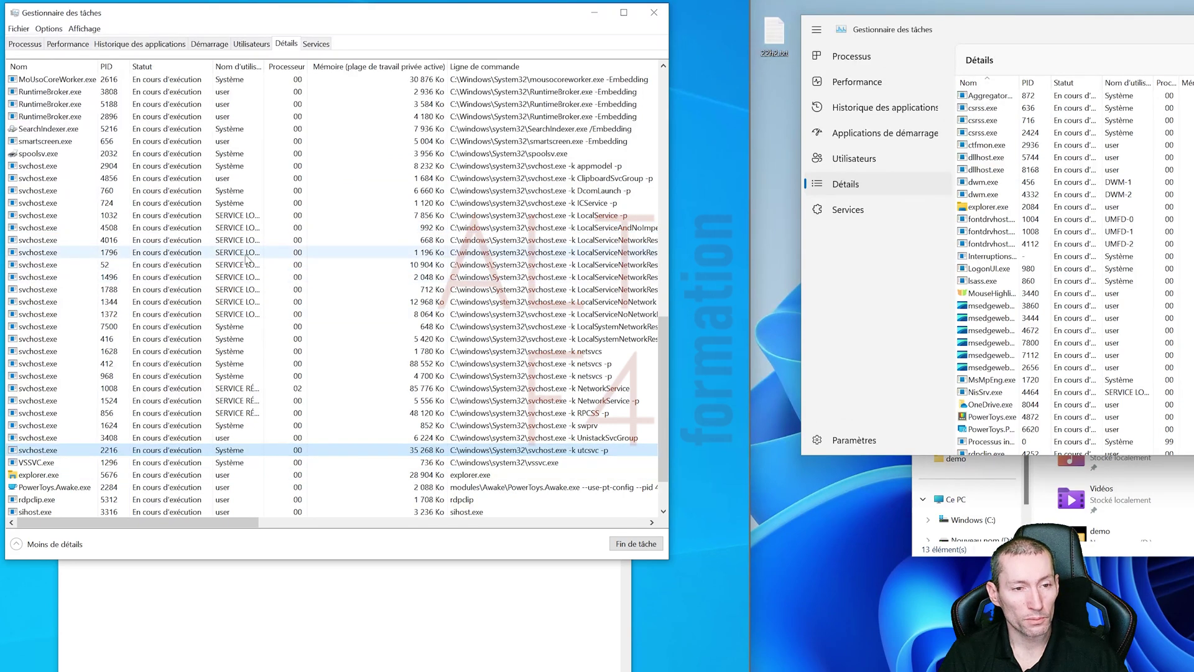
left_click(49, 166)
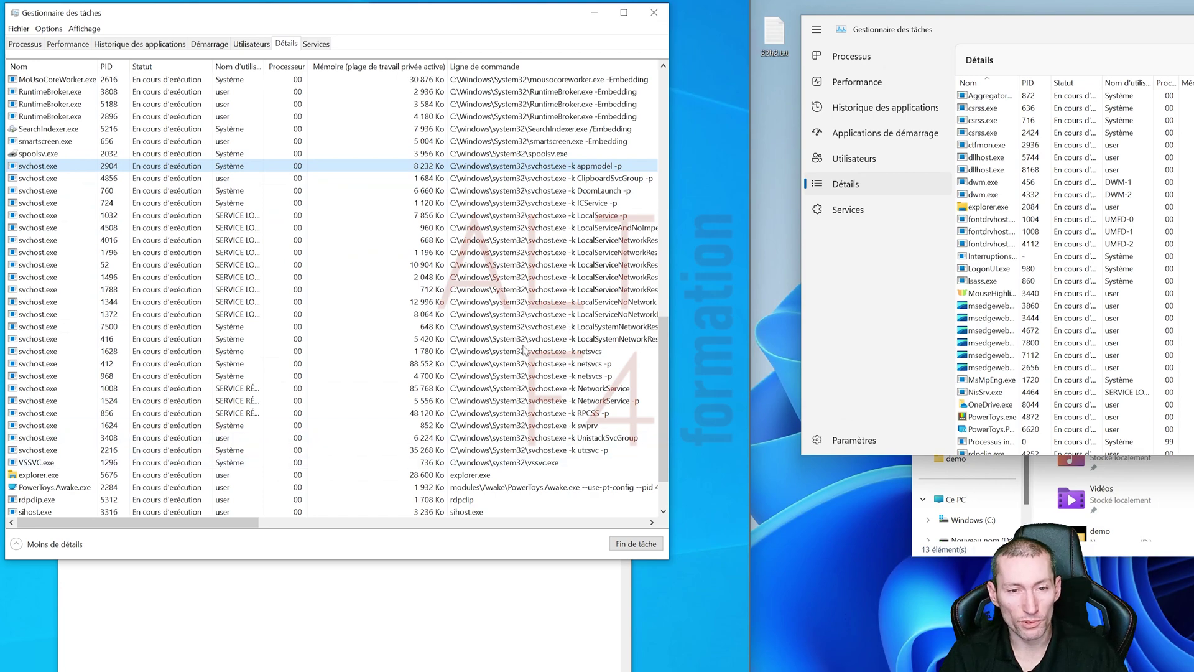
Widen the Nom d'utilisateur column in the Windows 10 process details, sort the list by Nom, and select fontdrvhost.exe with PID 776.
scroll(551, 273, "up", 1)
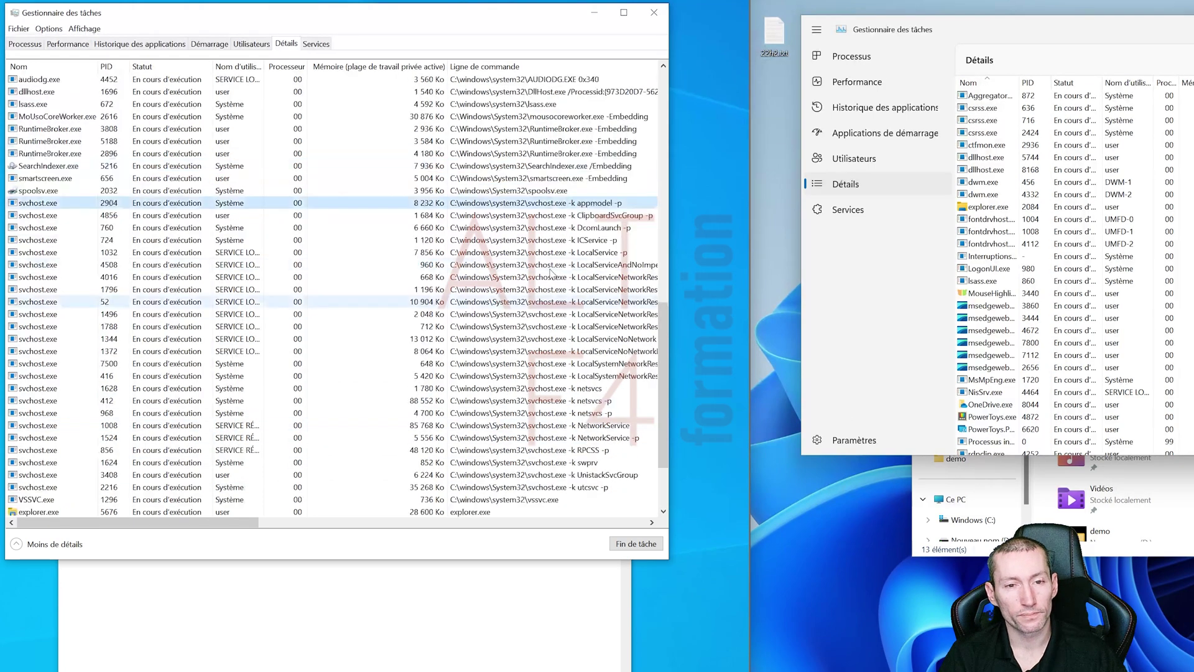
scroll(551, 272, "up", 10)
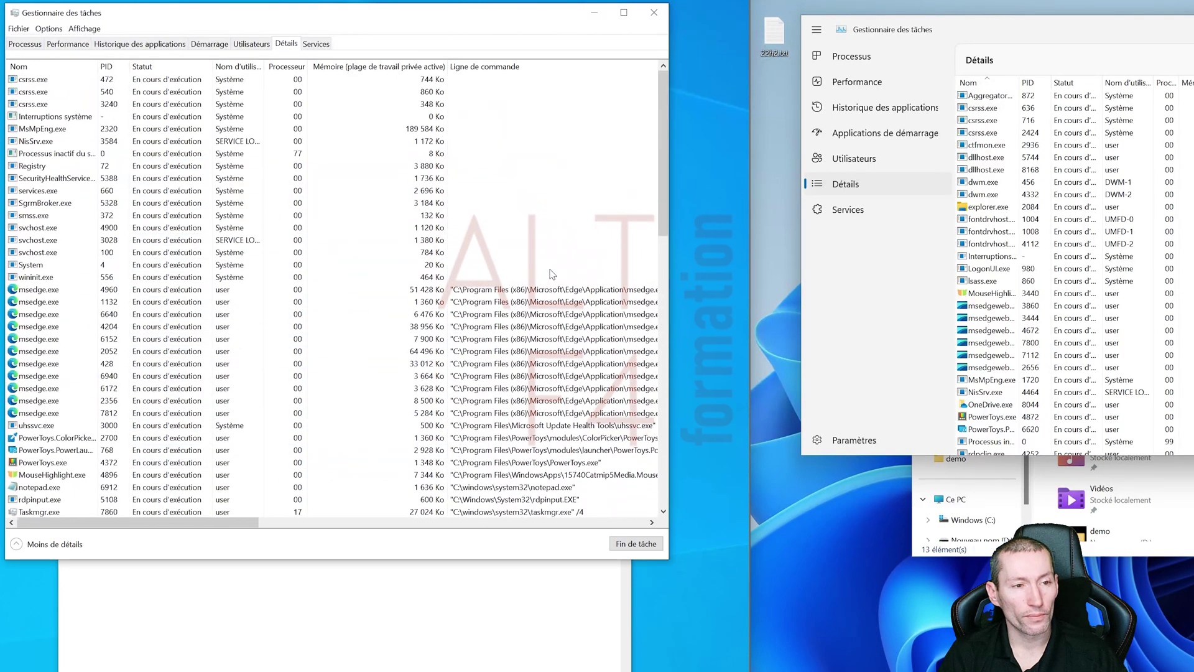
left_click(61, 230)
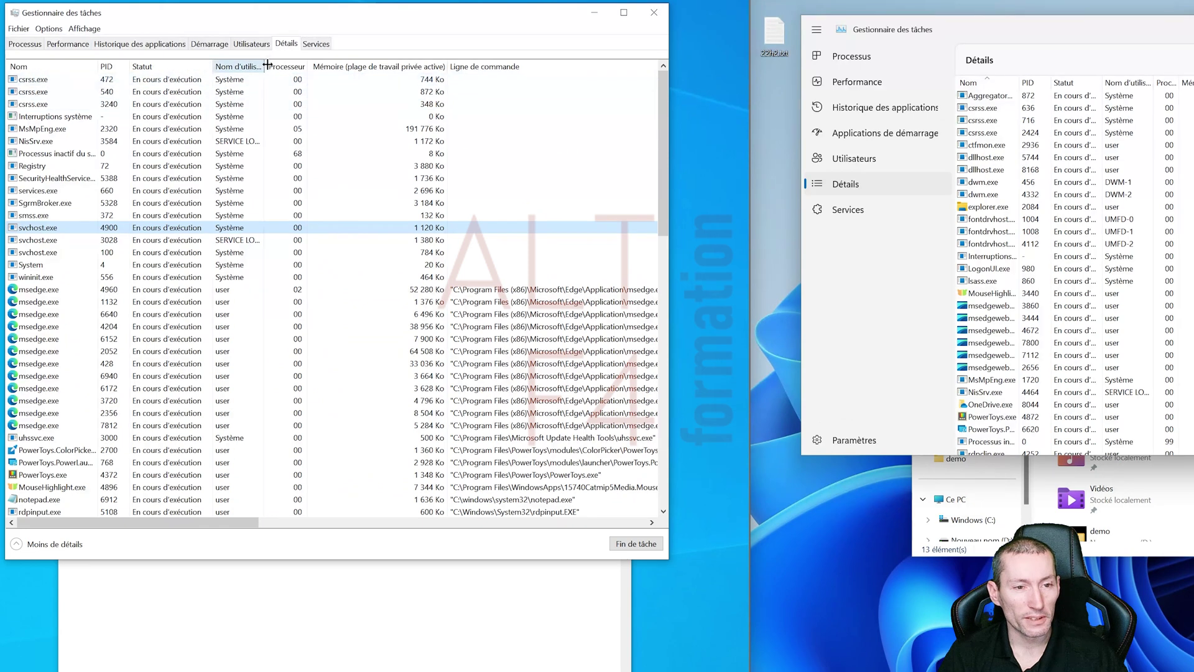
left_click_drag(268, 65, 298, 64)
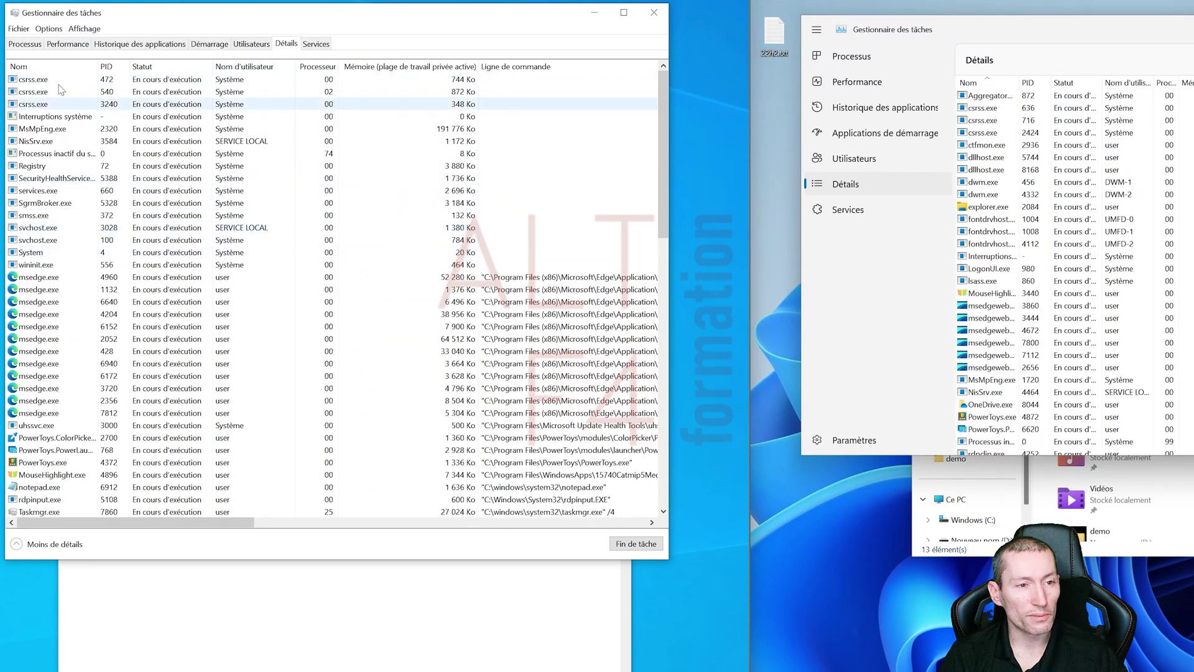
left_click(31, 66)
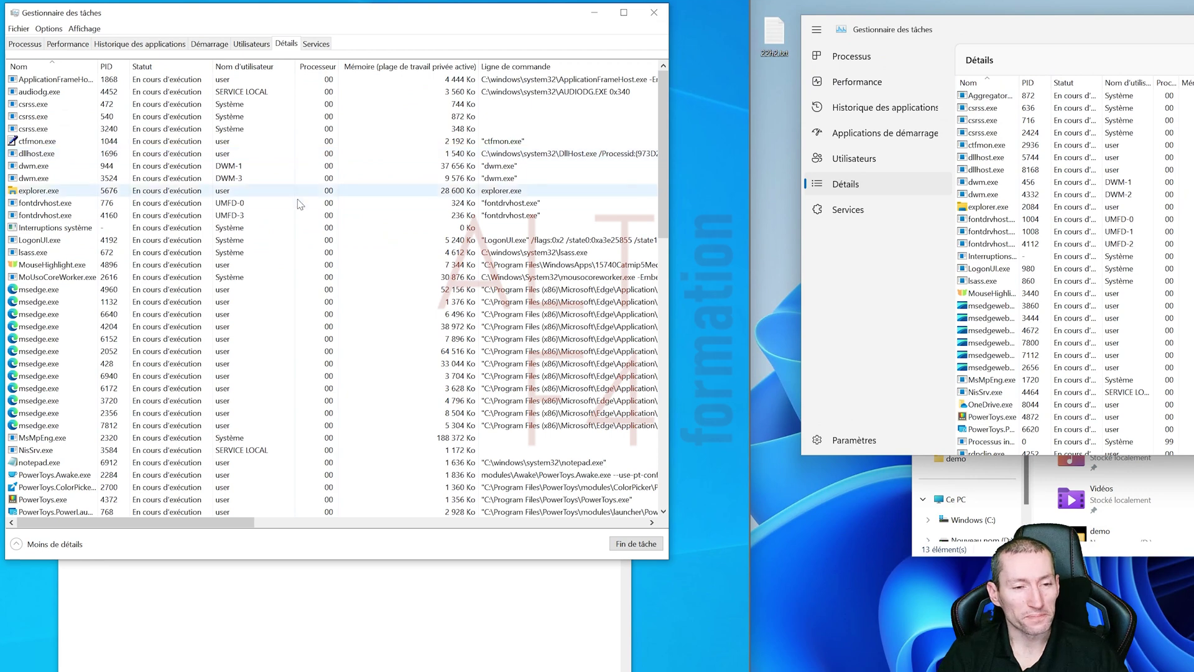
left_click(81, 204)
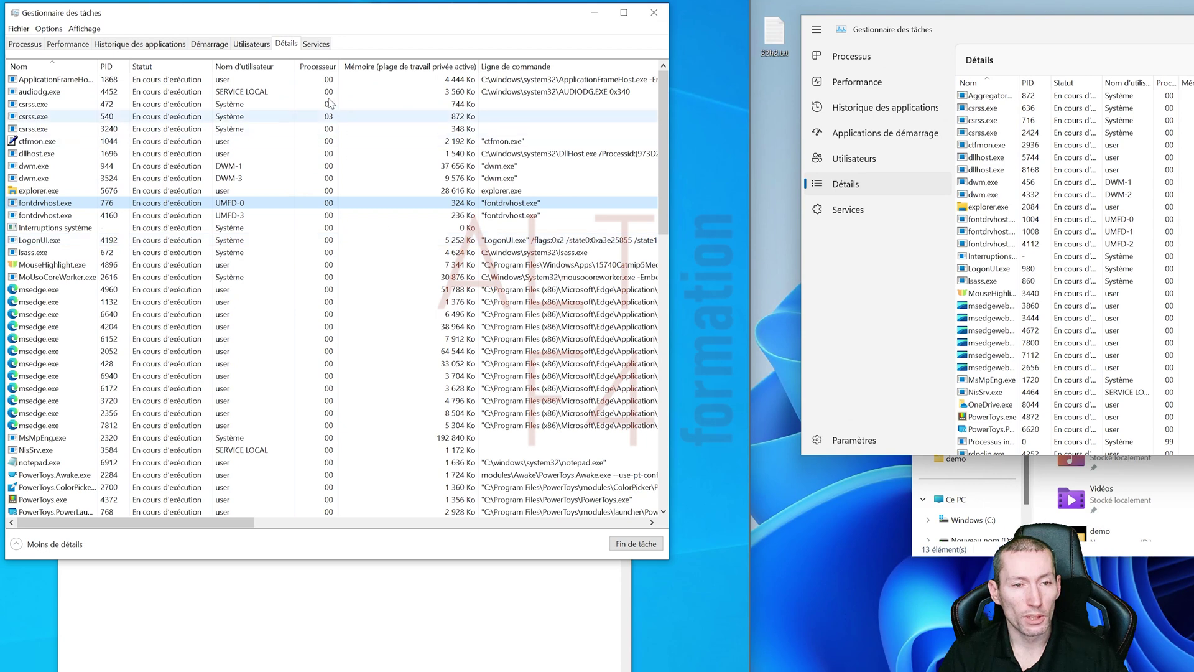
Sort the Windows 10 processes by Processeur, and re-sort them by Mémoire (plage de travail privée active).
left_click(318, 67)
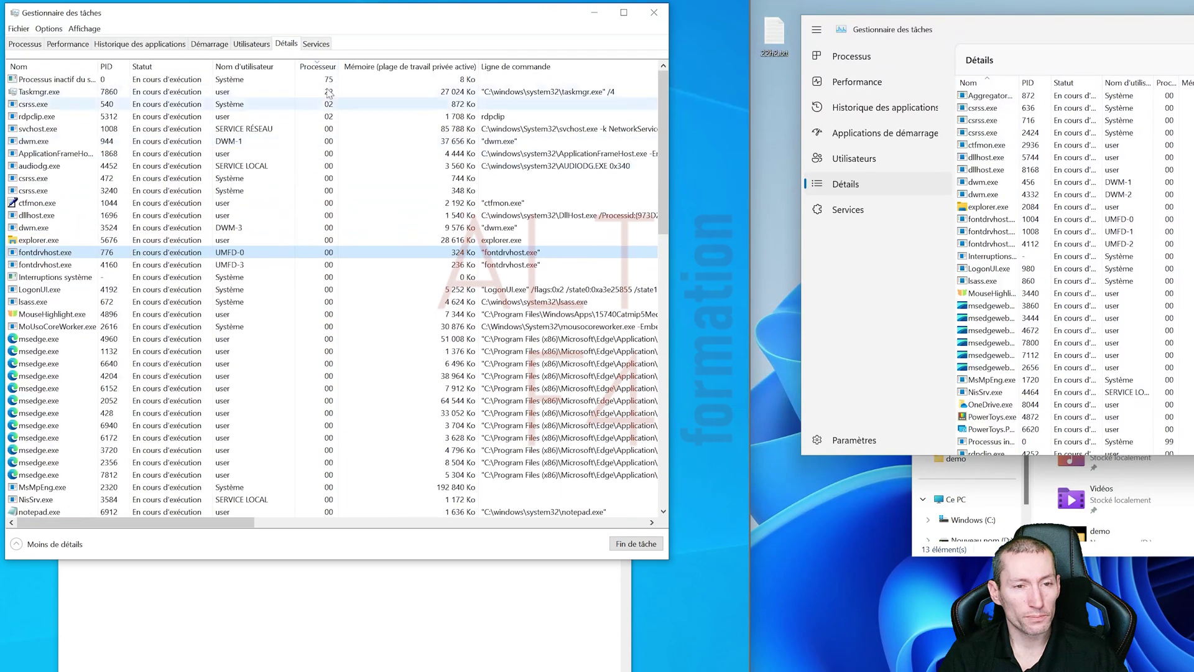
left_click(393, 68)
scroll(388, 100, "up", 15)
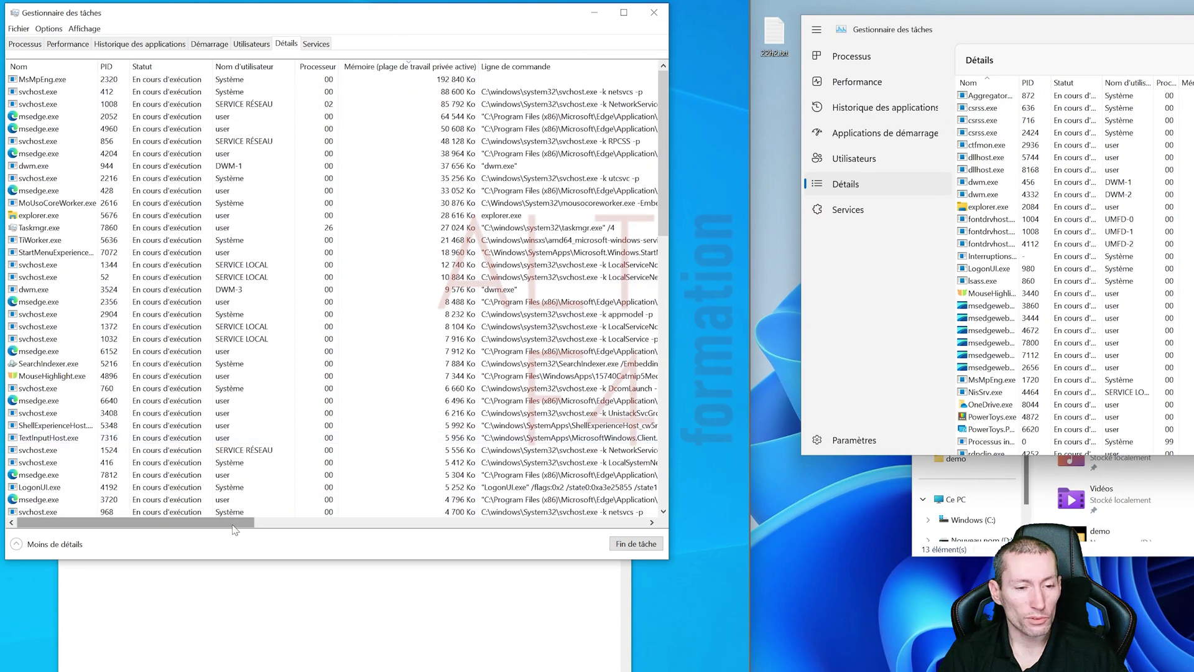
Examine the full Ligne de commande and Virtualisation columns of the process details, and return to the Nom column.
left_click(345, 523)
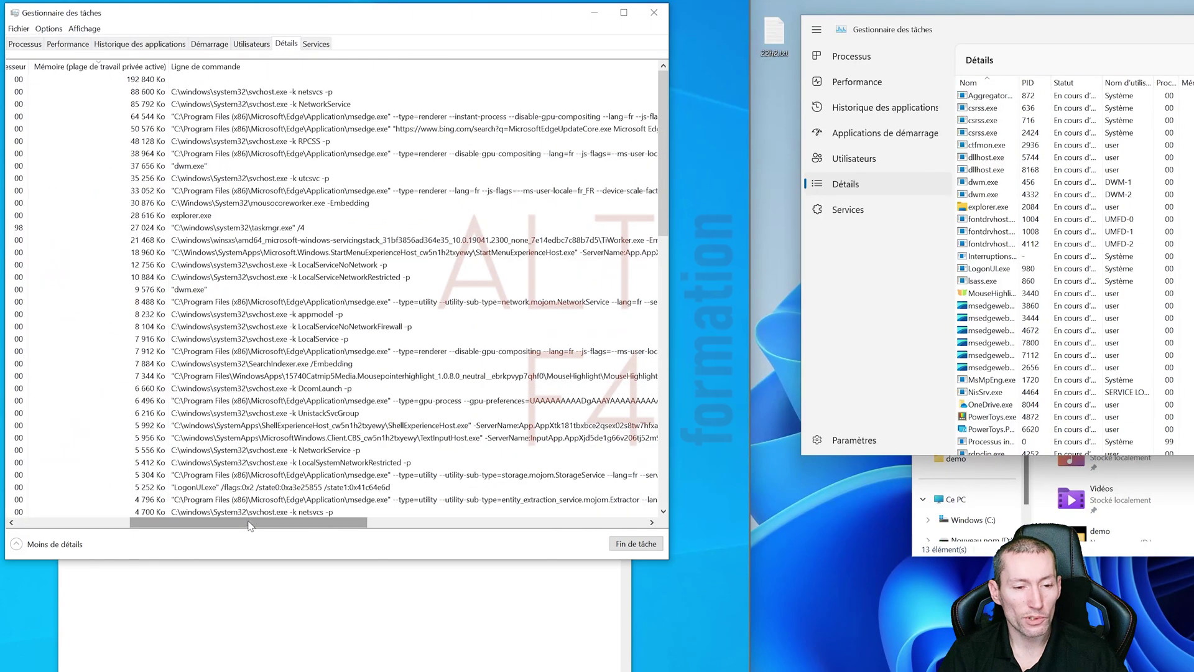
left_click(629, 524)
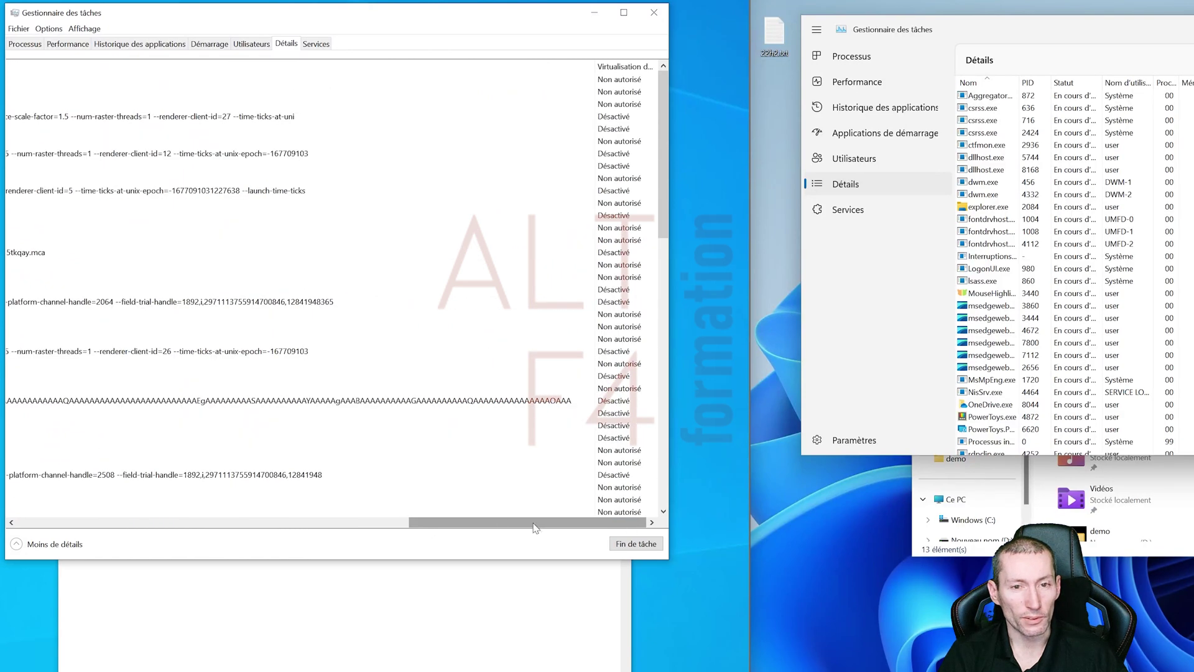
left_click_drag(535, 524, 252, 512)
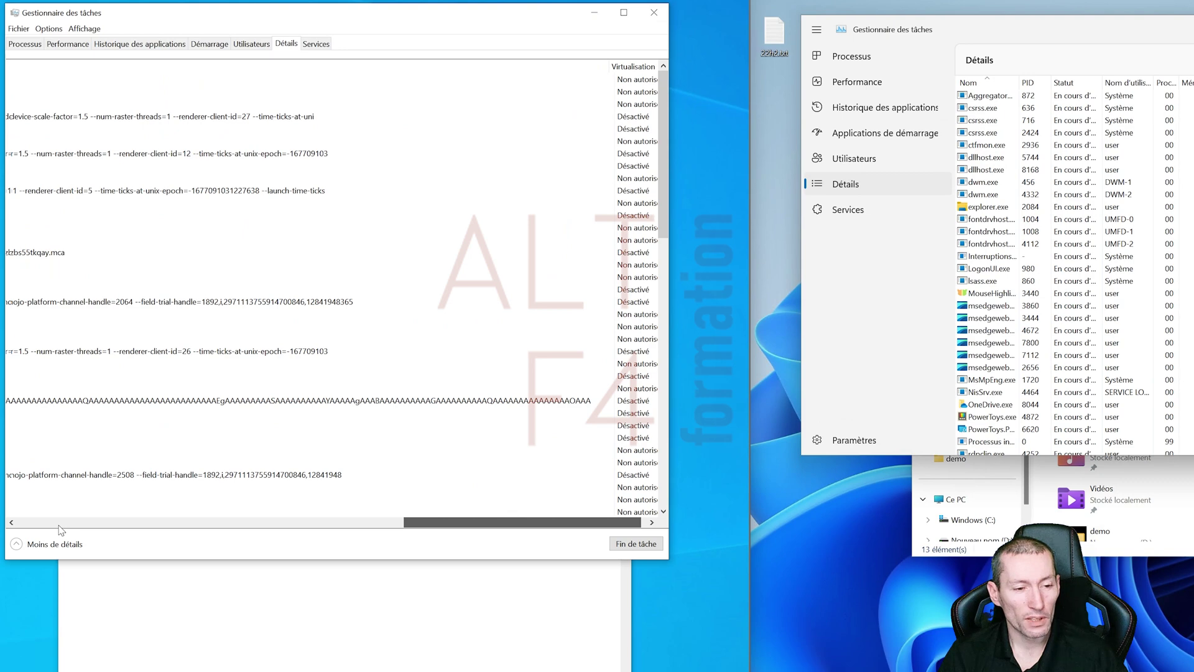
left_click_drag(61, 529, 60, 528)
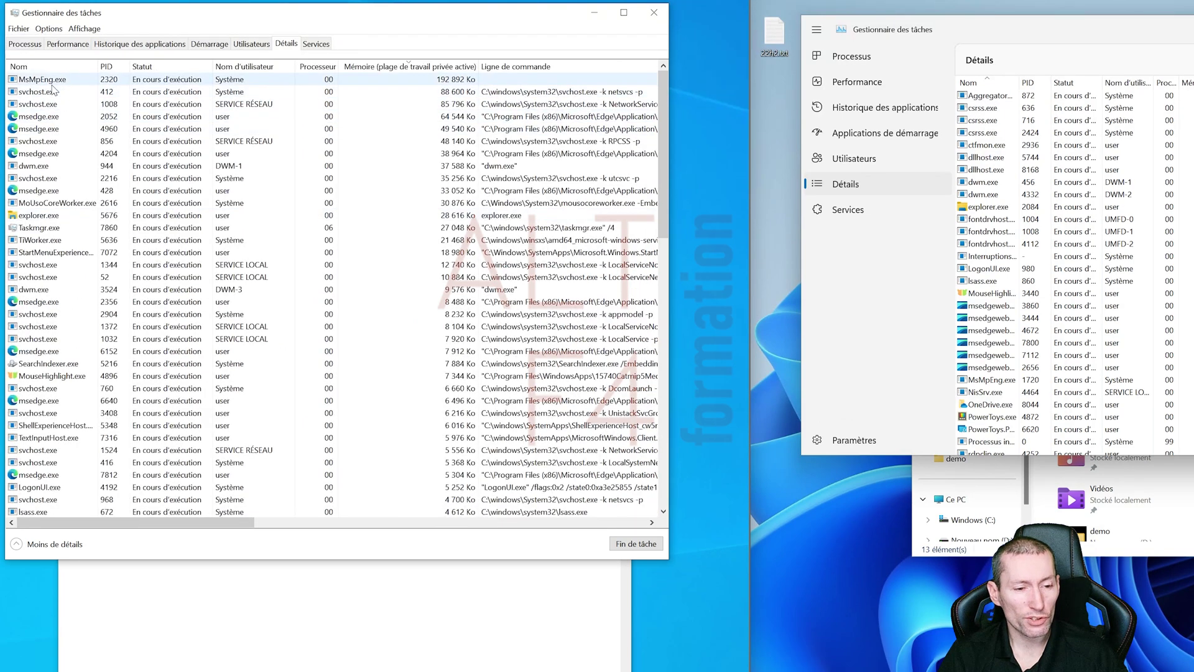
Request the end of the msedge.exe process with PID 4204, bring up the Edge window and close its Microsoft Edge tab.
left_click(53, 156)
right_click(53, 155)
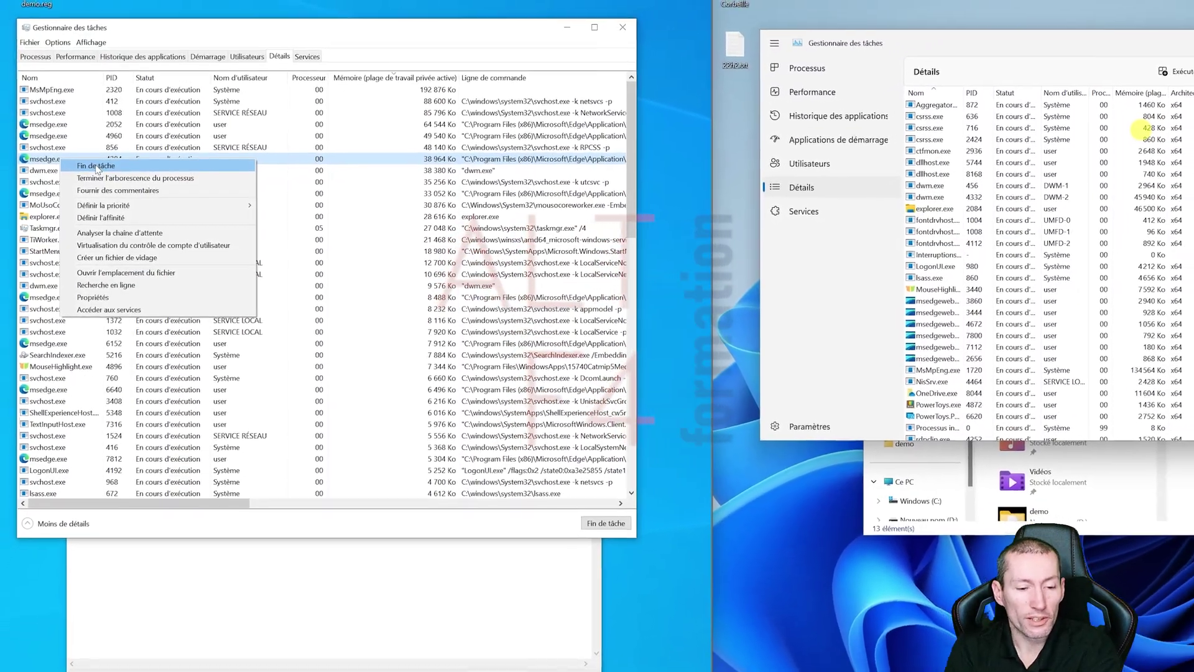
left_click(96, 166)
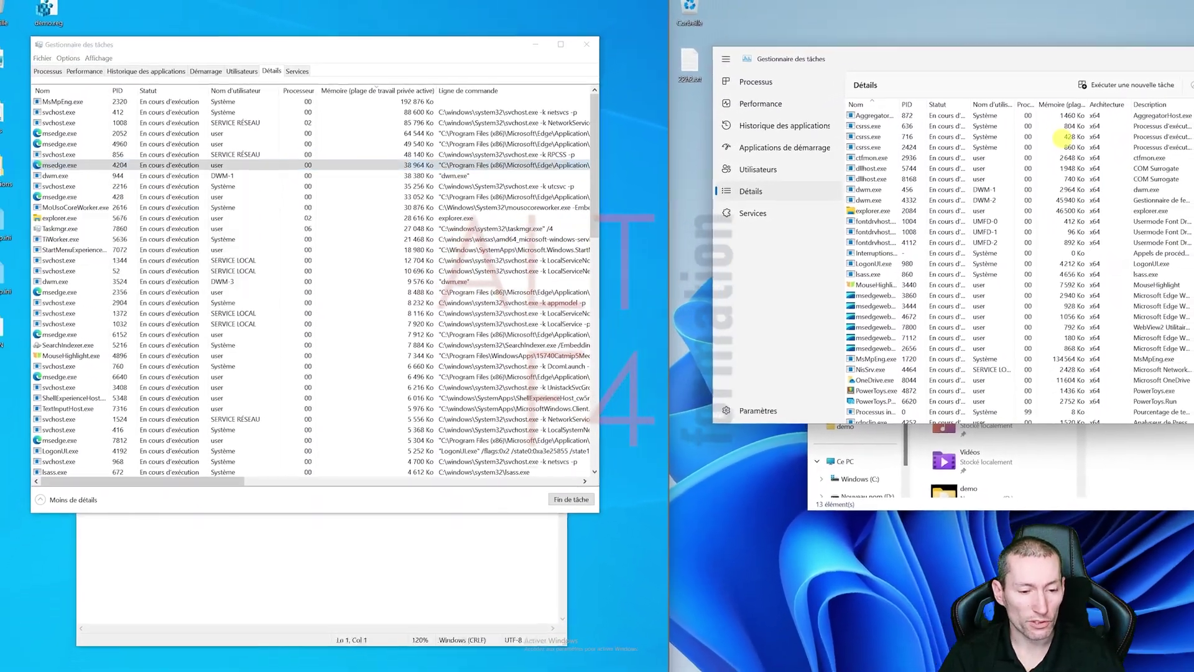
left_click(232, 671)
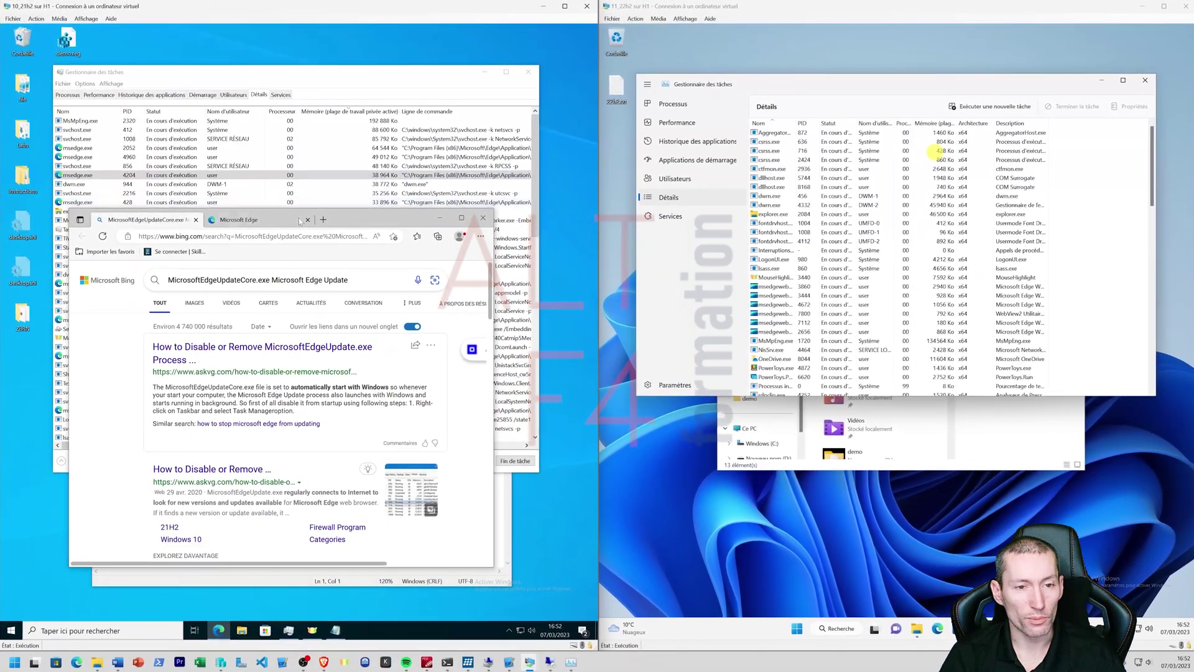
left_click(307, 219)
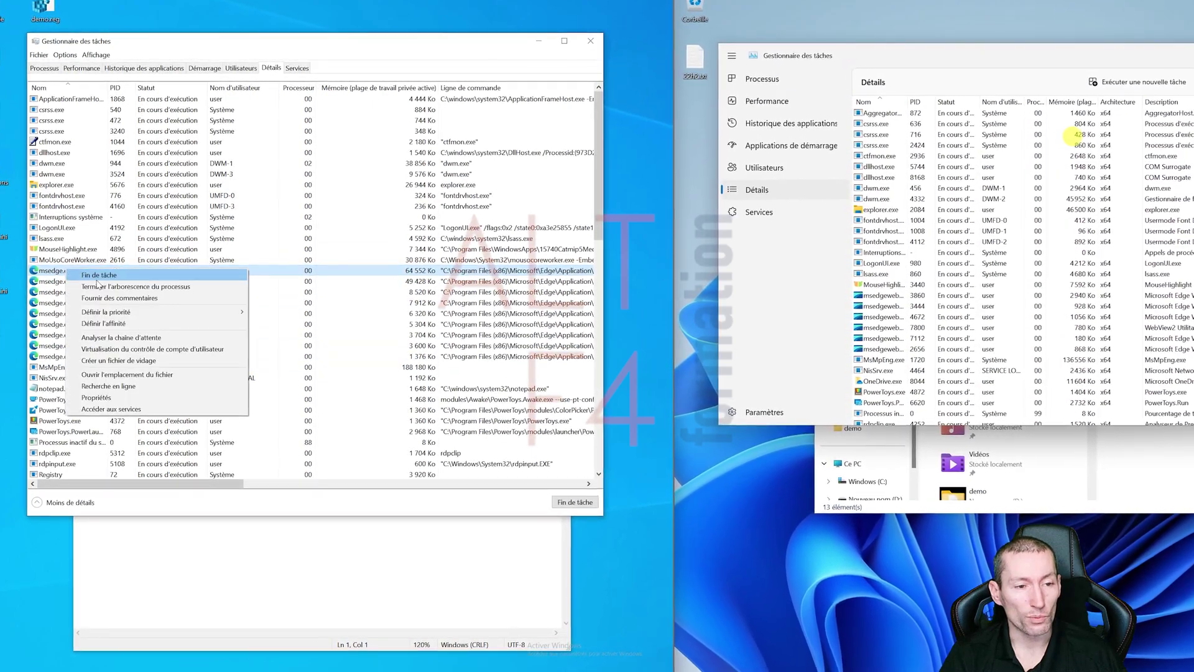
End the msedge.exe process with PID 2052, and request termination of the process tree of msedge.exe with PID 4960.
left_click(90, 276)
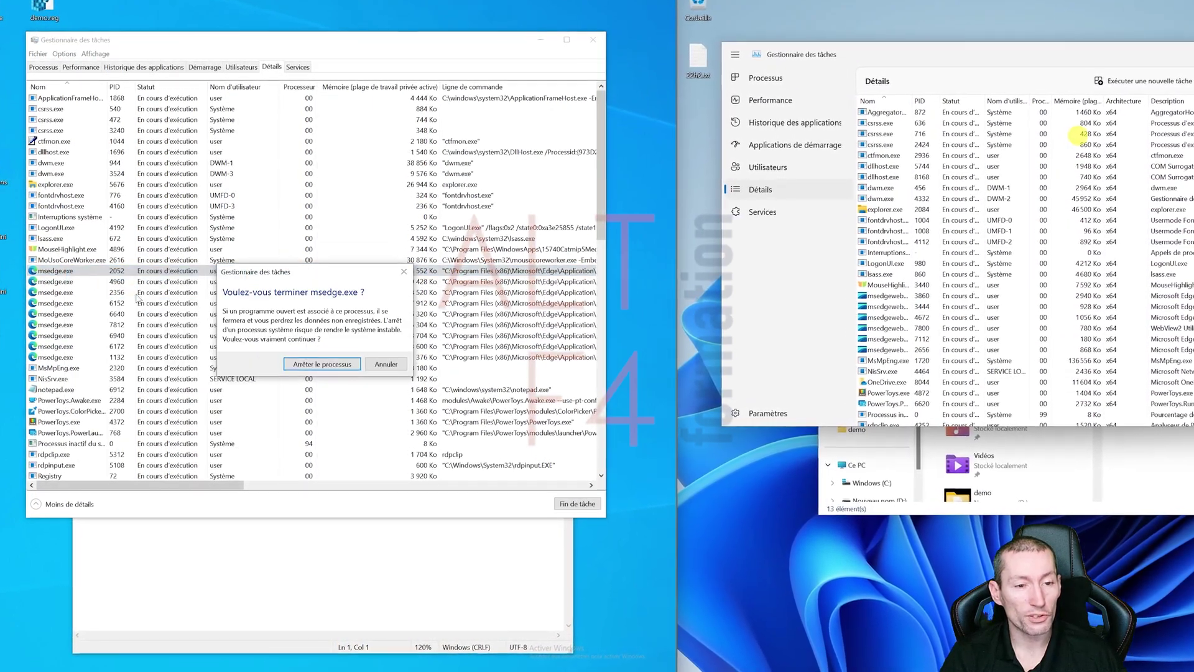
left_click(308, 365)
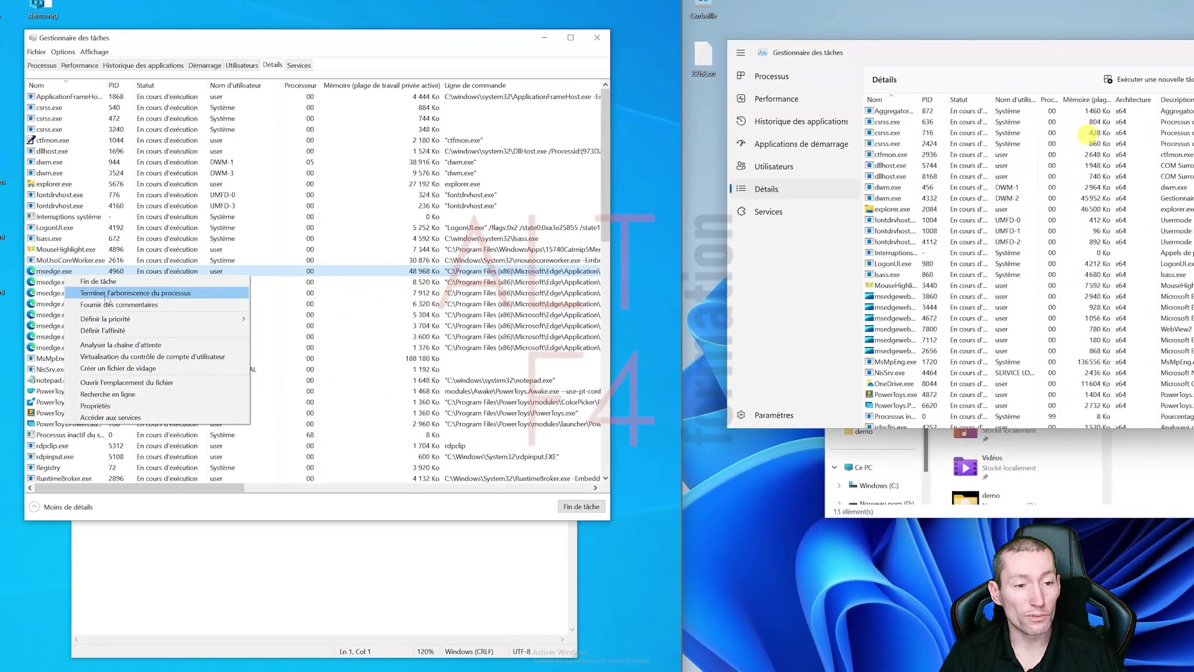
left_click(105, 293)
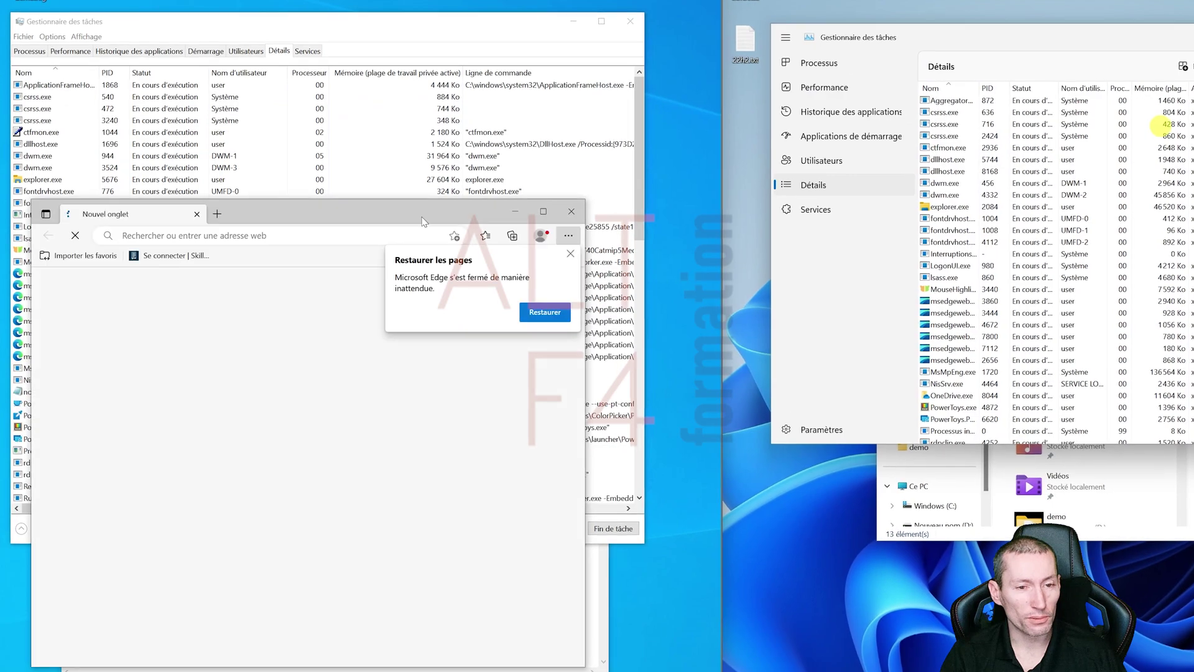
Open the feedback form for an msedge.exe process, close the form, and dismiss the error dialog.
left_click(56, 278)
right_click(54, 280)
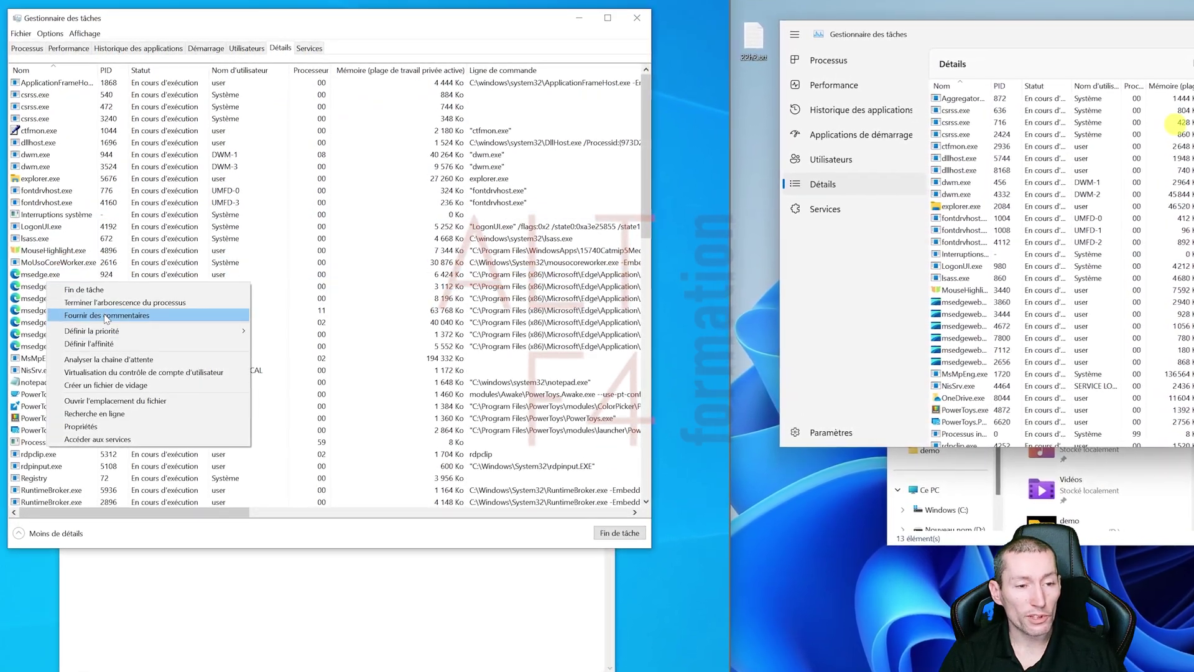
left_click(106, 317)
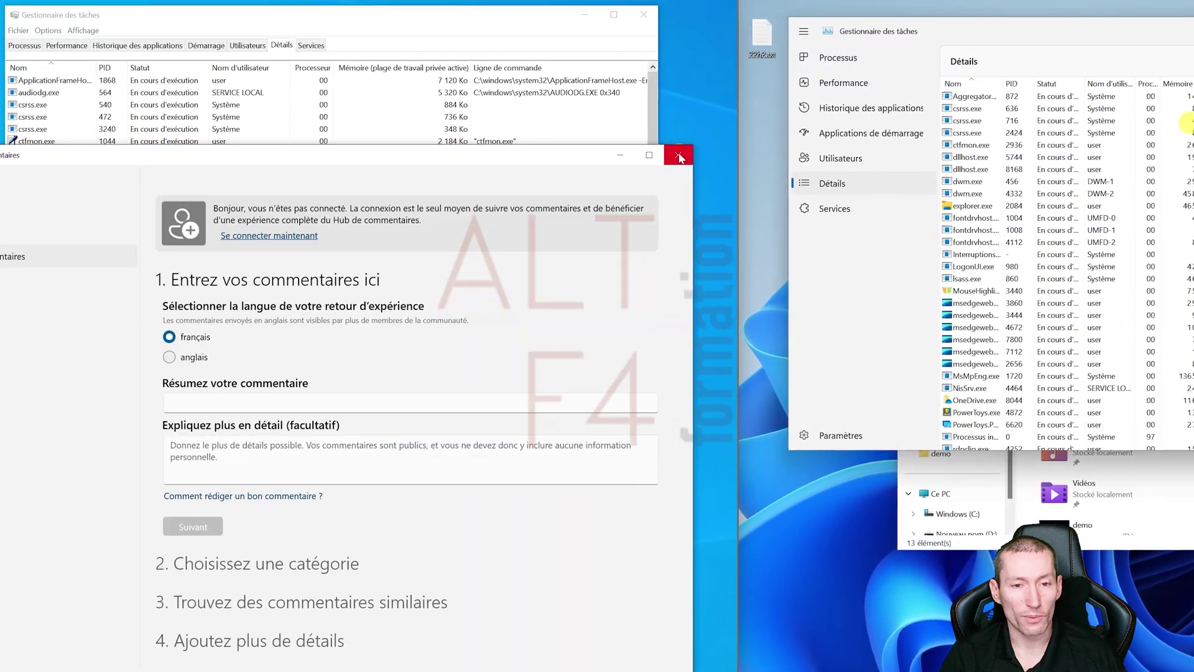
left_click(677, 155)
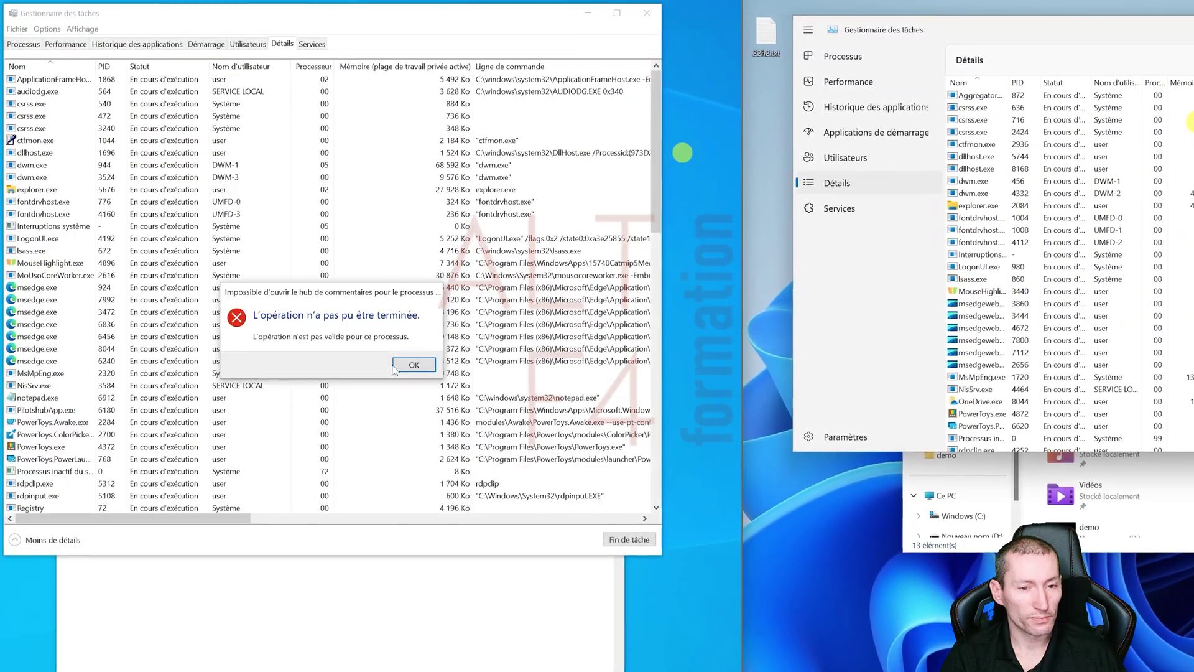
left_click(414, 365)
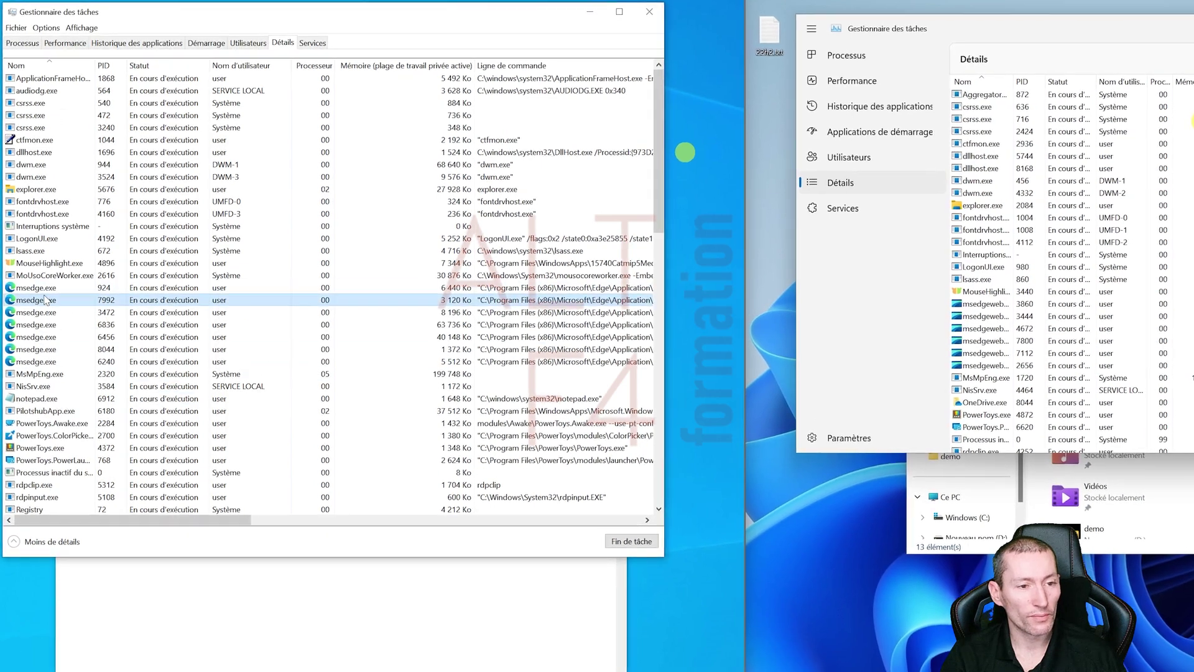
View the priority levels available for the msedge.exe process with PID 7992 without changing its priority.
right_click(46, 300)
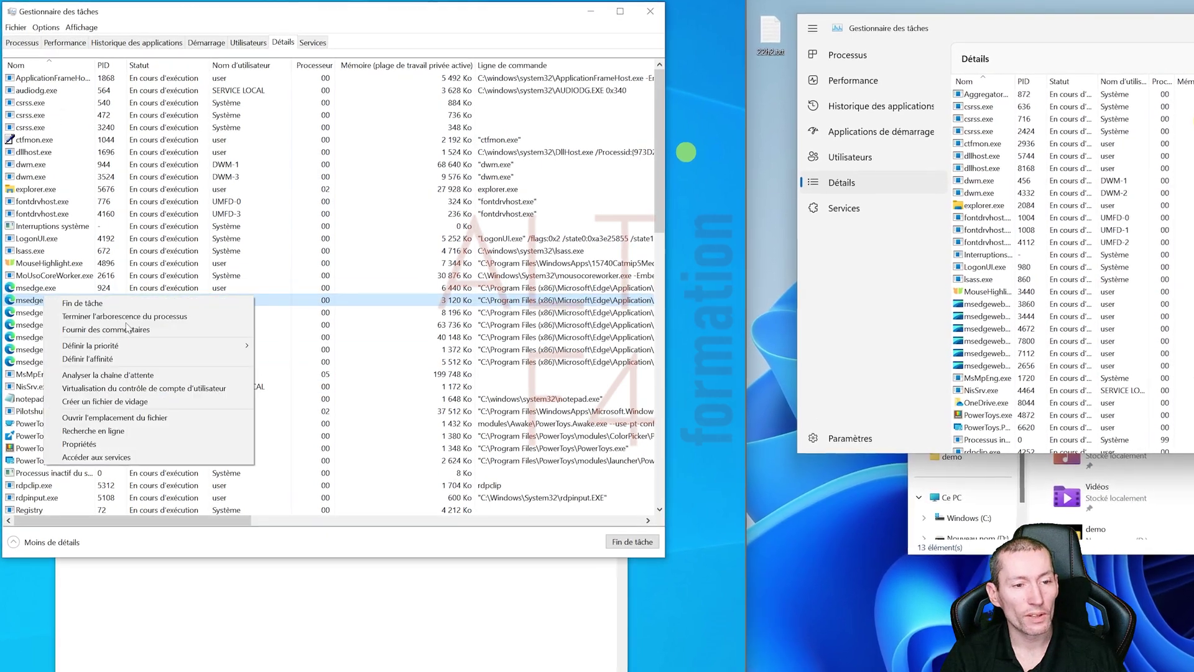
mouse_move(110, 348)
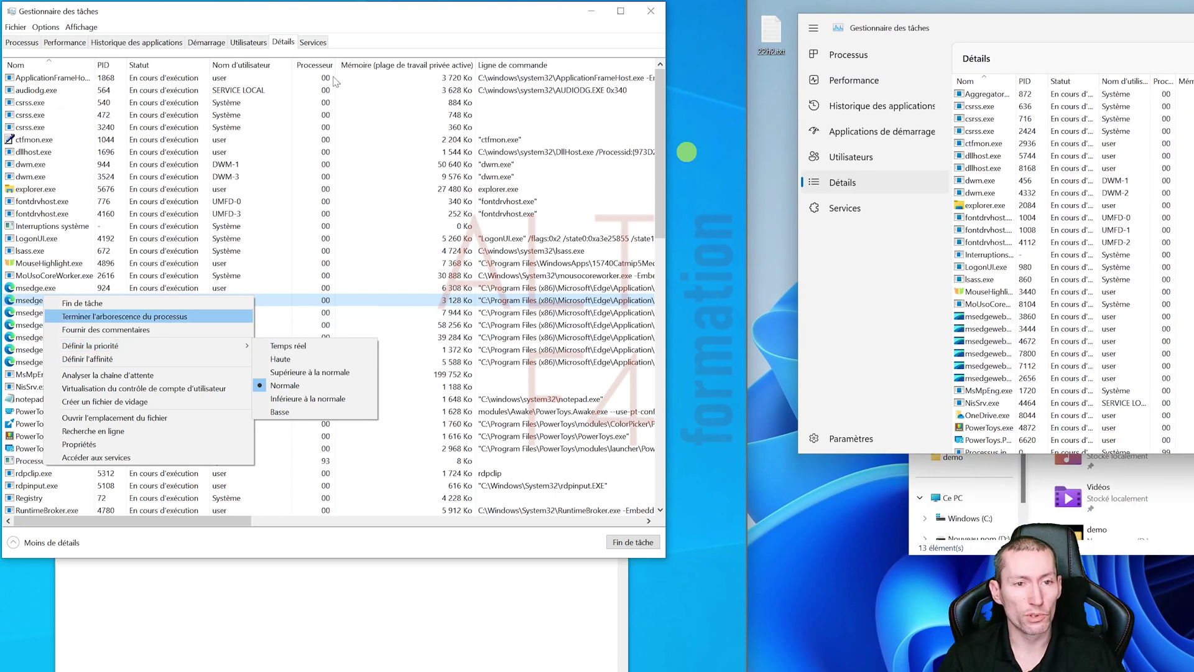
left_click(331, 304)
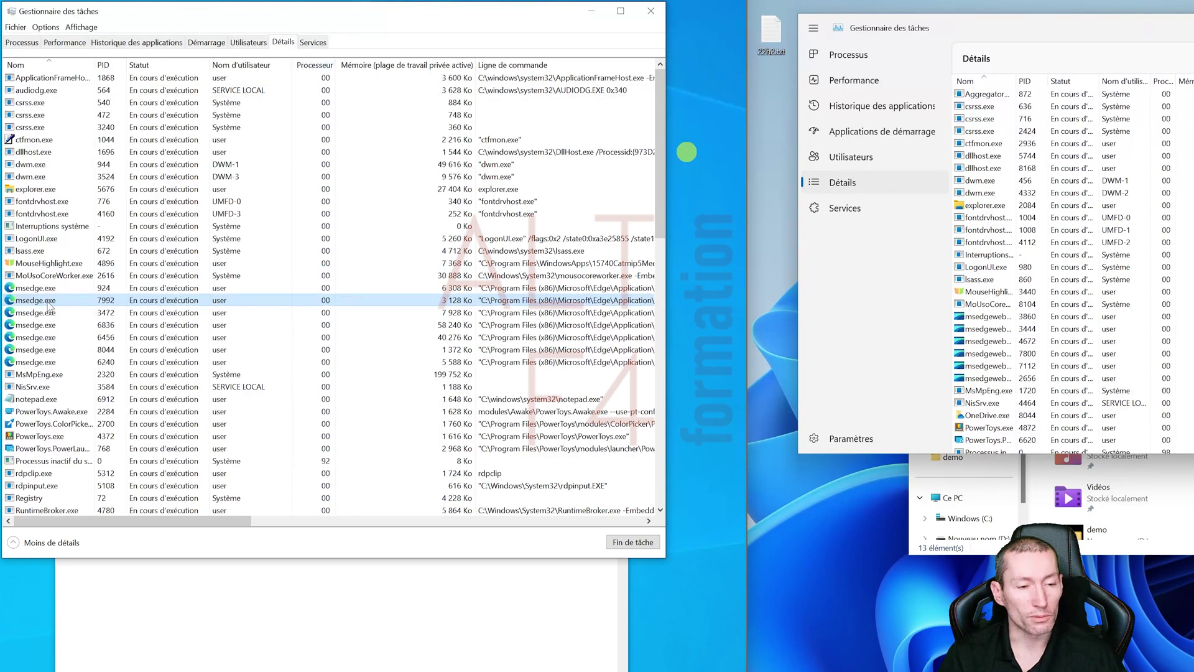
Set the priority of the msedge.exe process with PID 7992 to Basse and confirm the change.
right_click(49, 305)
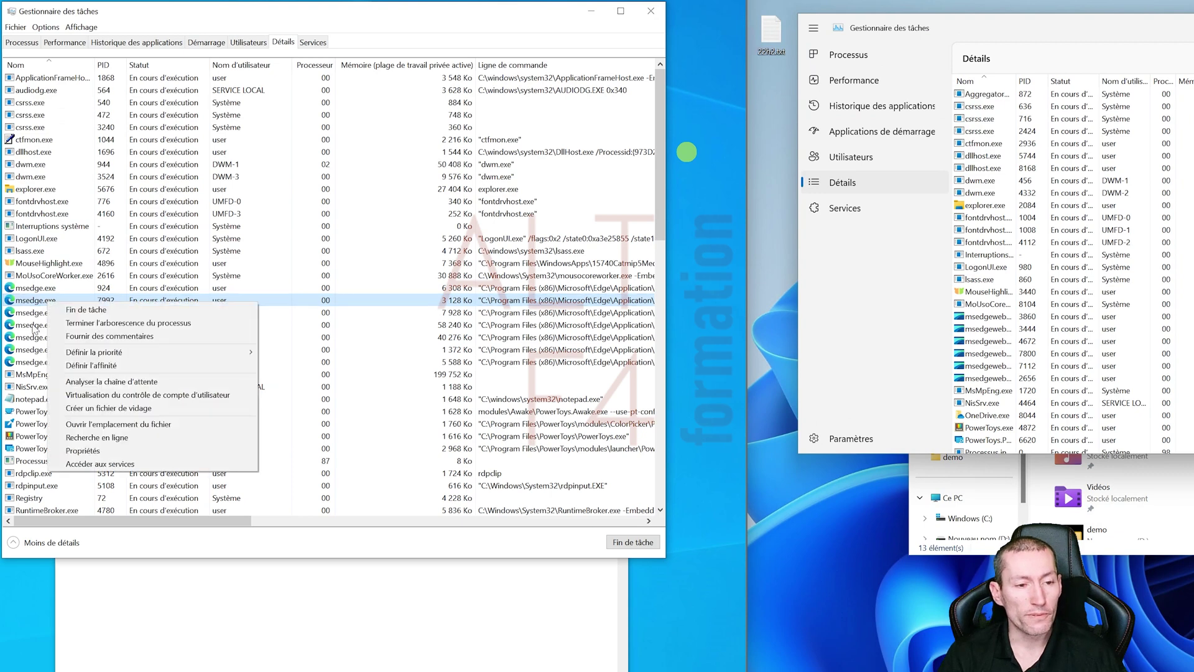
mouse_move(188, 351)
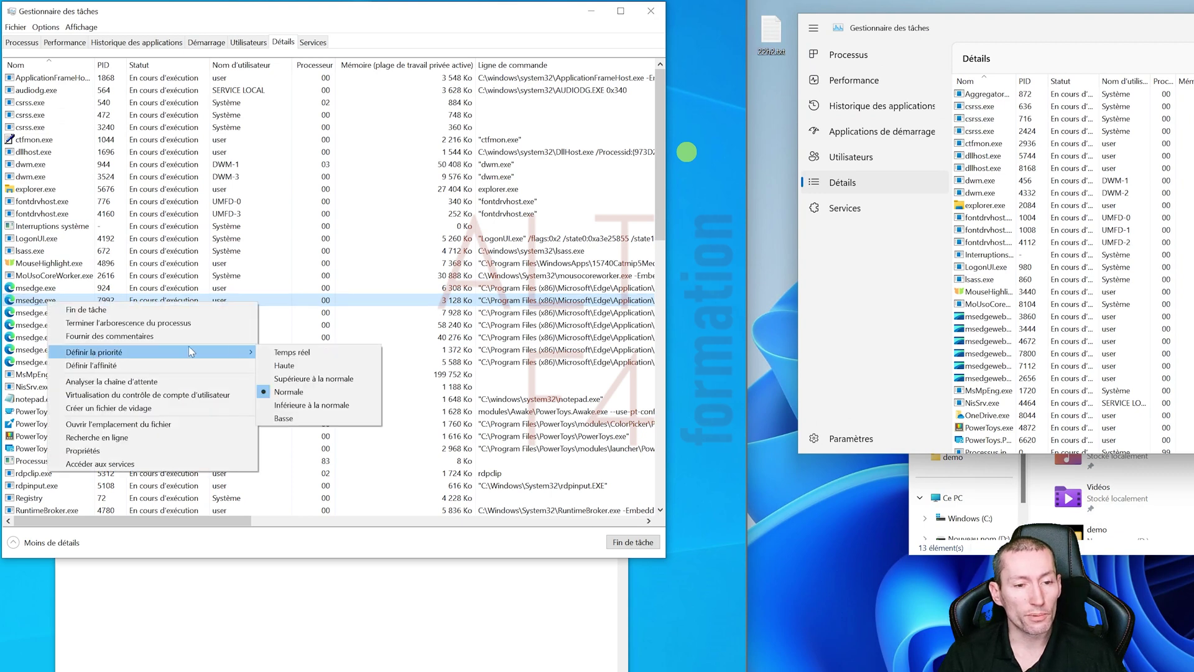
left_click(288, 418)
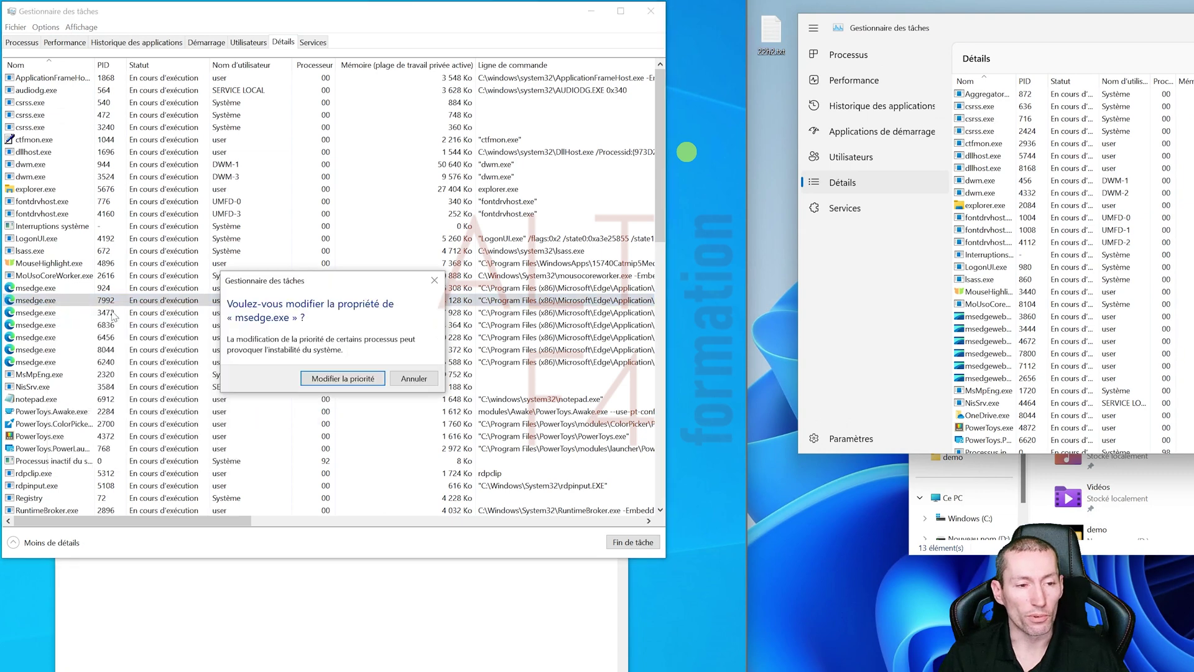
key("Return")
Open the processor affinity settings of msedge.exe with PID 7992, clear UC 0, and cancel the dialog.
right_click(84, 303)
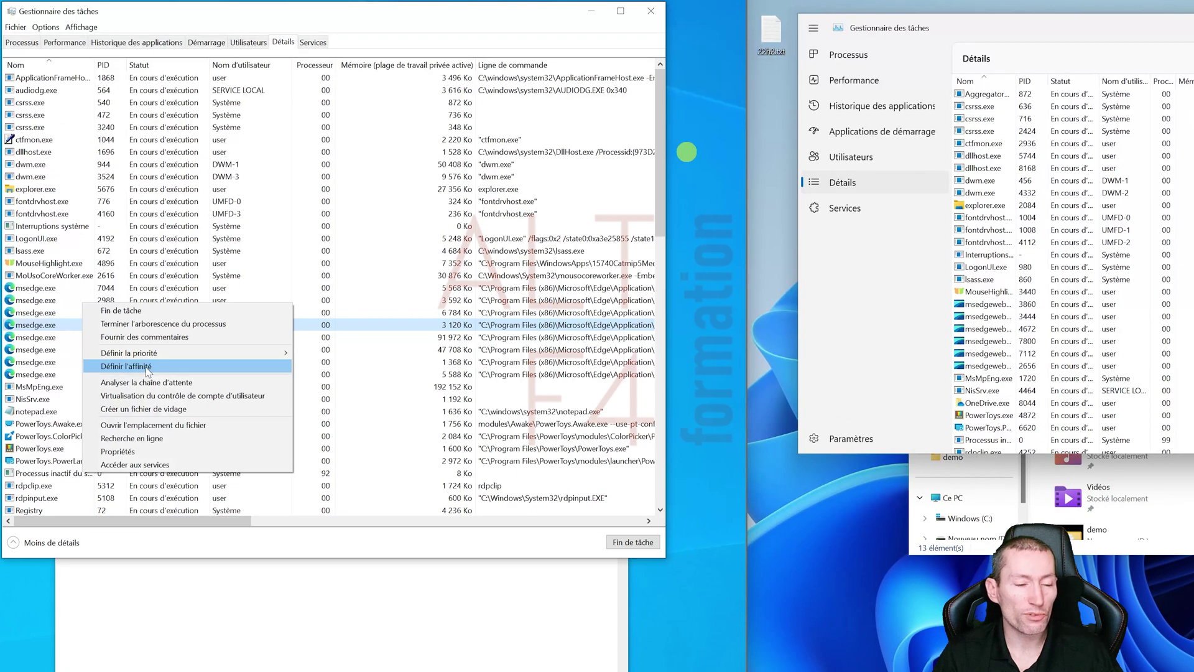
left_click(127, 366)
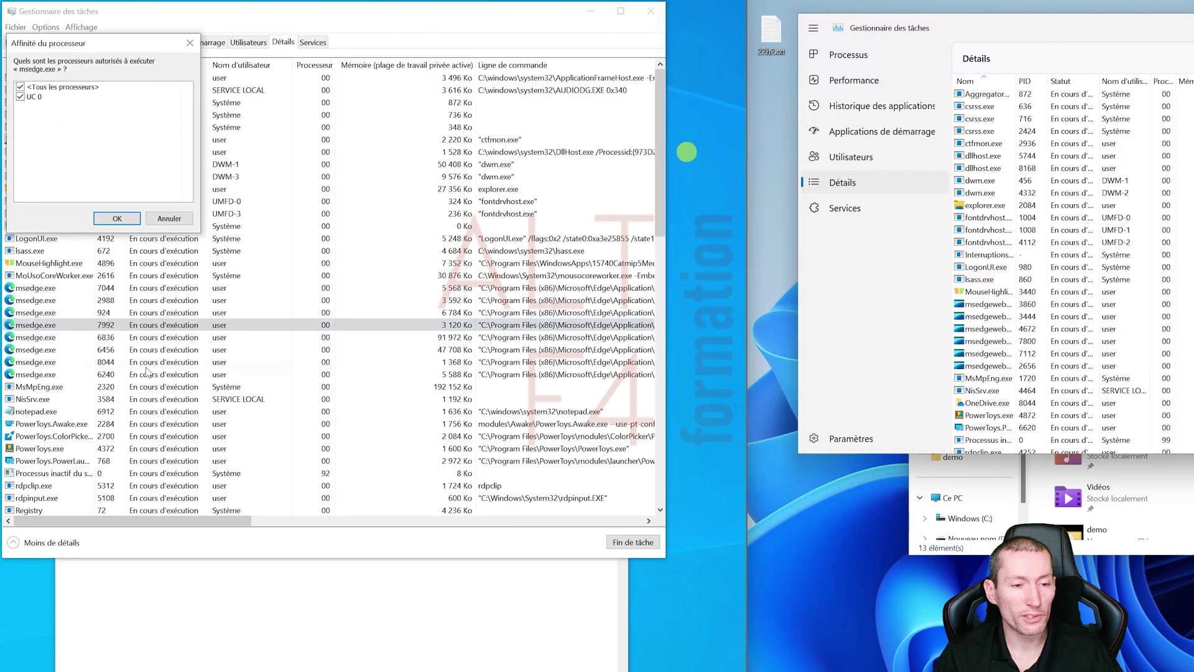
left_click(20, 94)
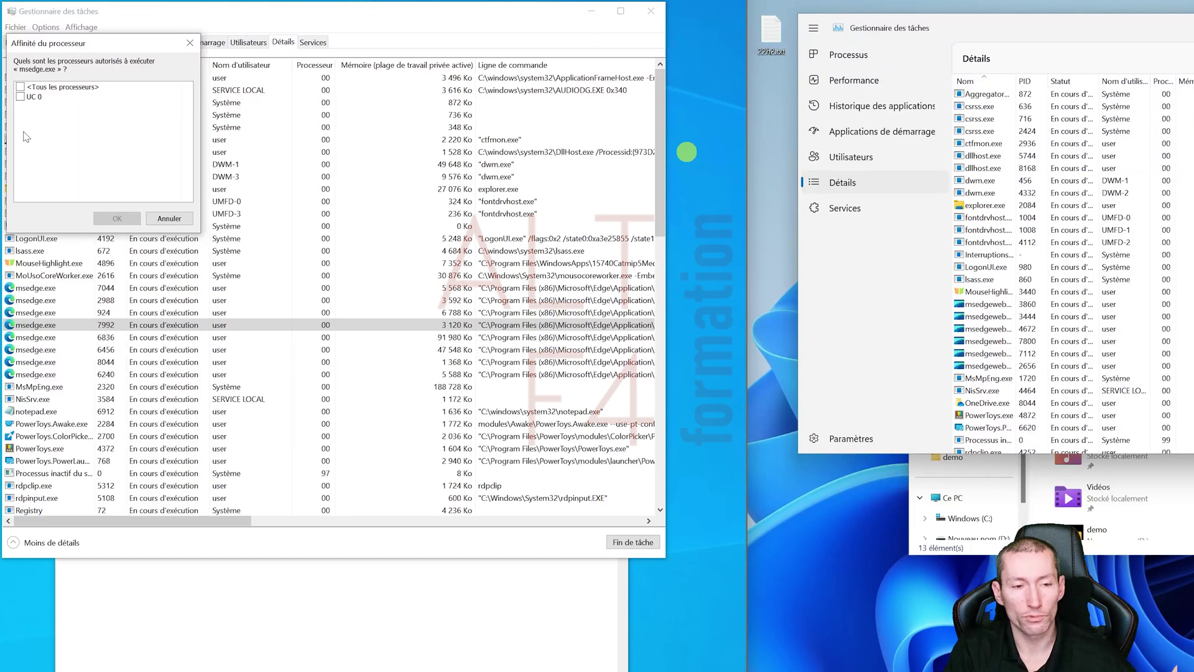
left_click(174, 222)
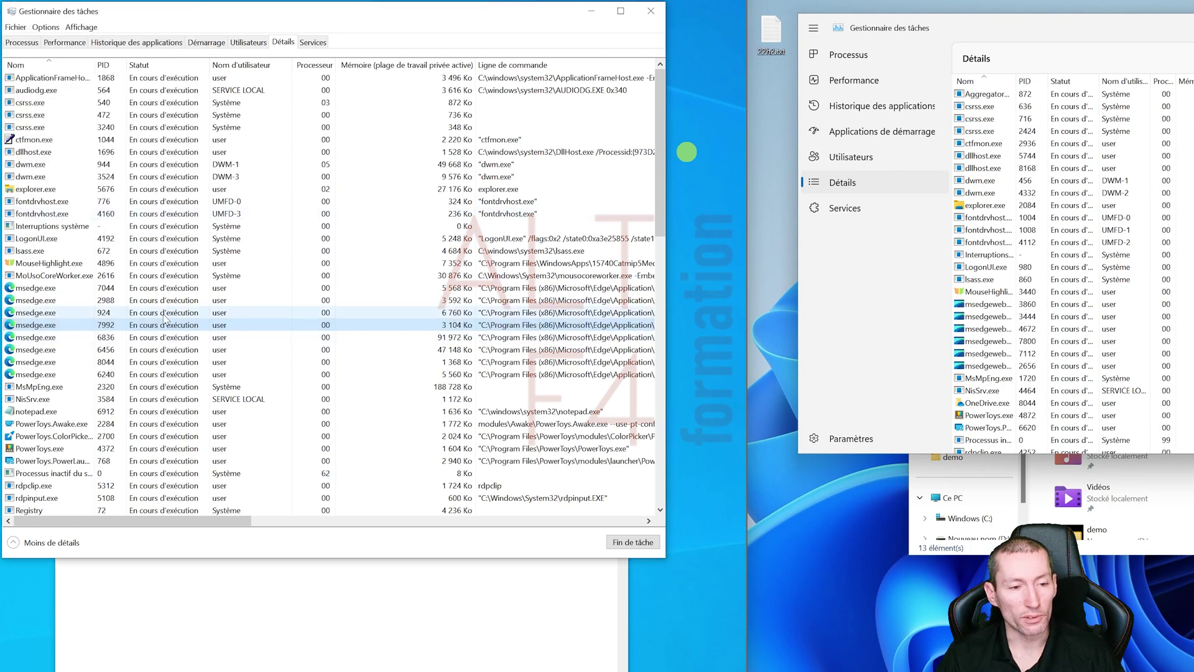
Analyse the wait chain of the msedge.exe process with PID 7992, move the results window aside, and close it.
scroll(246, 340, "down", 1)
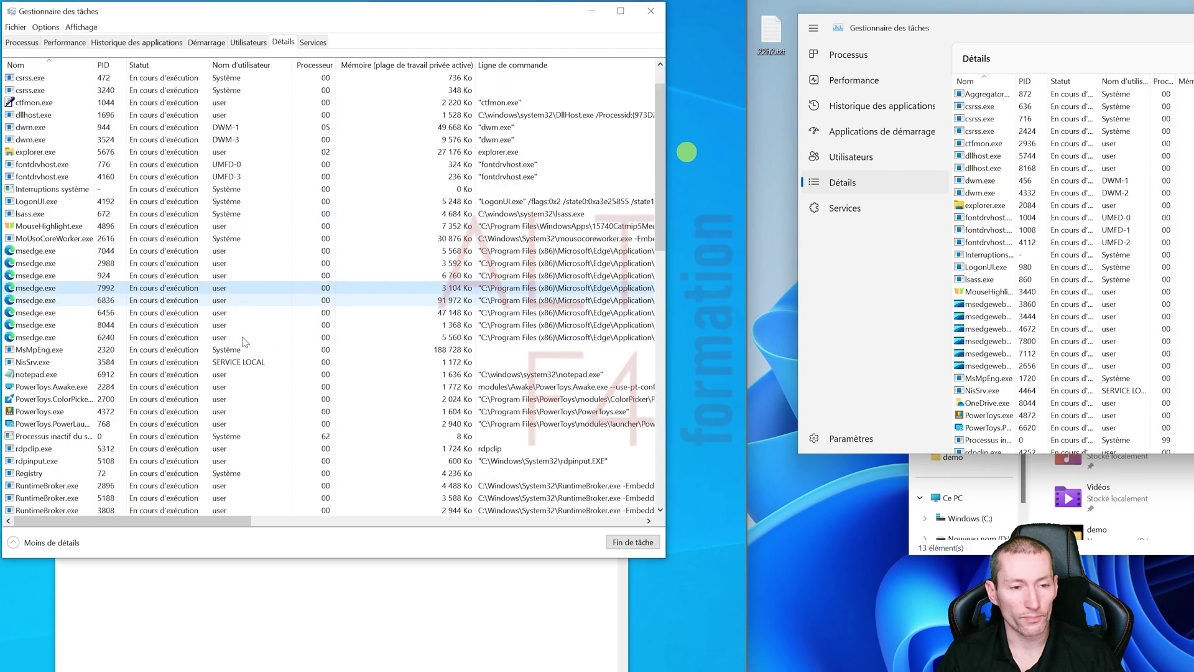
right_click(142, 290)
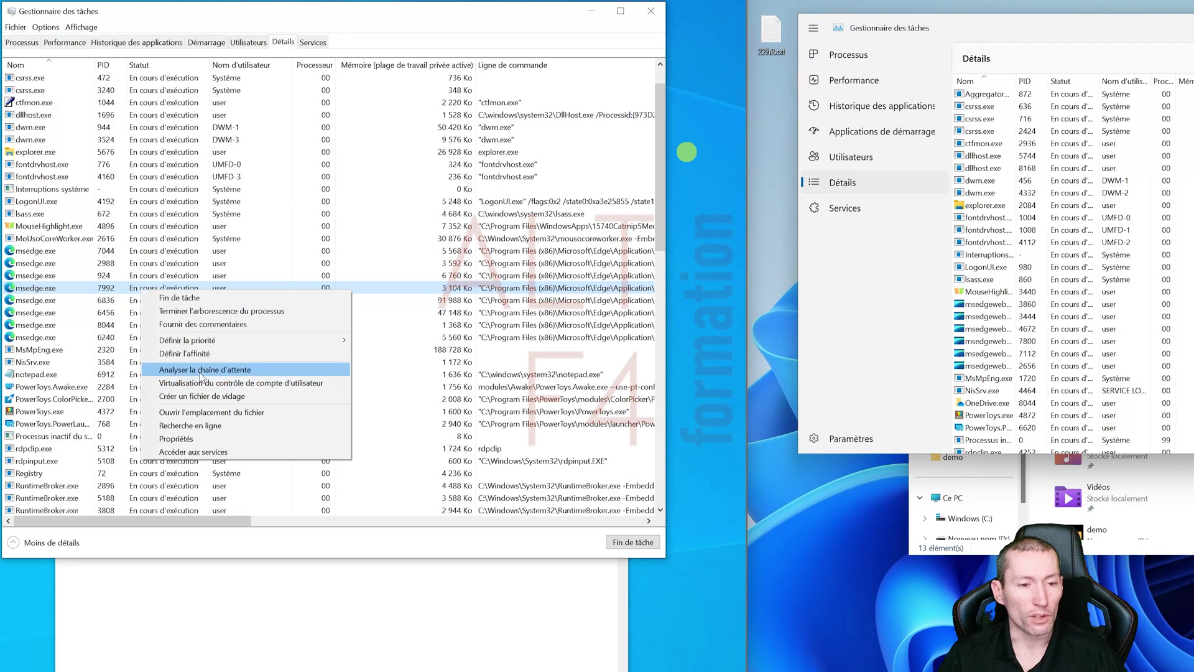
left_click(114, 290)
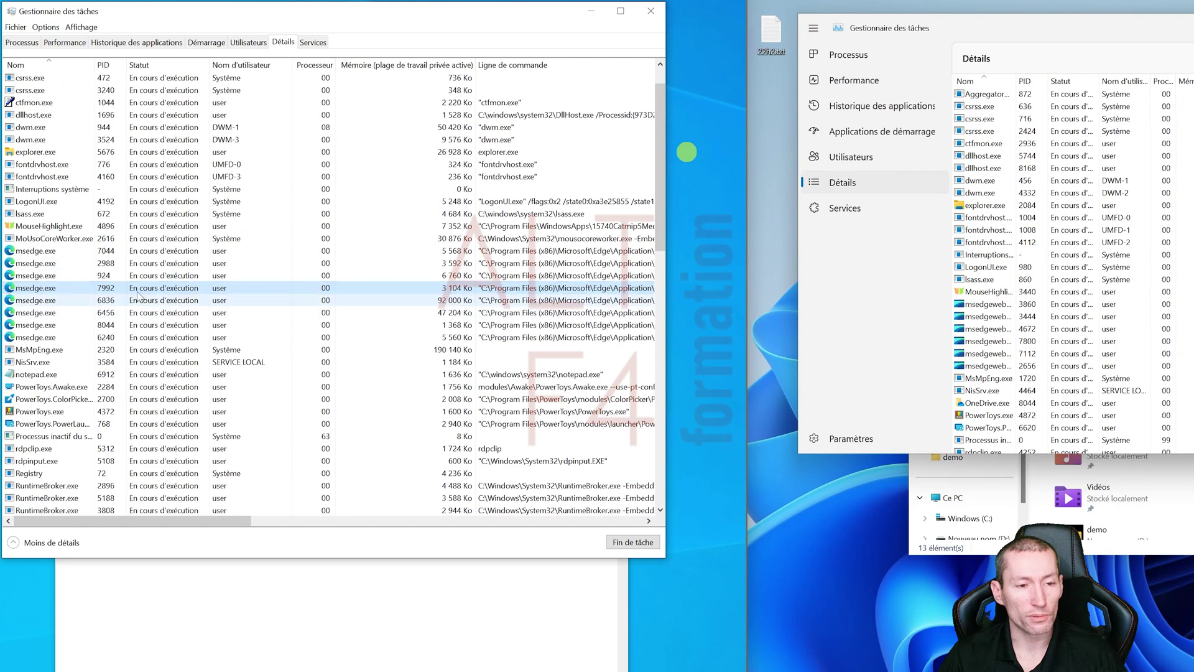
right_click(155, 294)
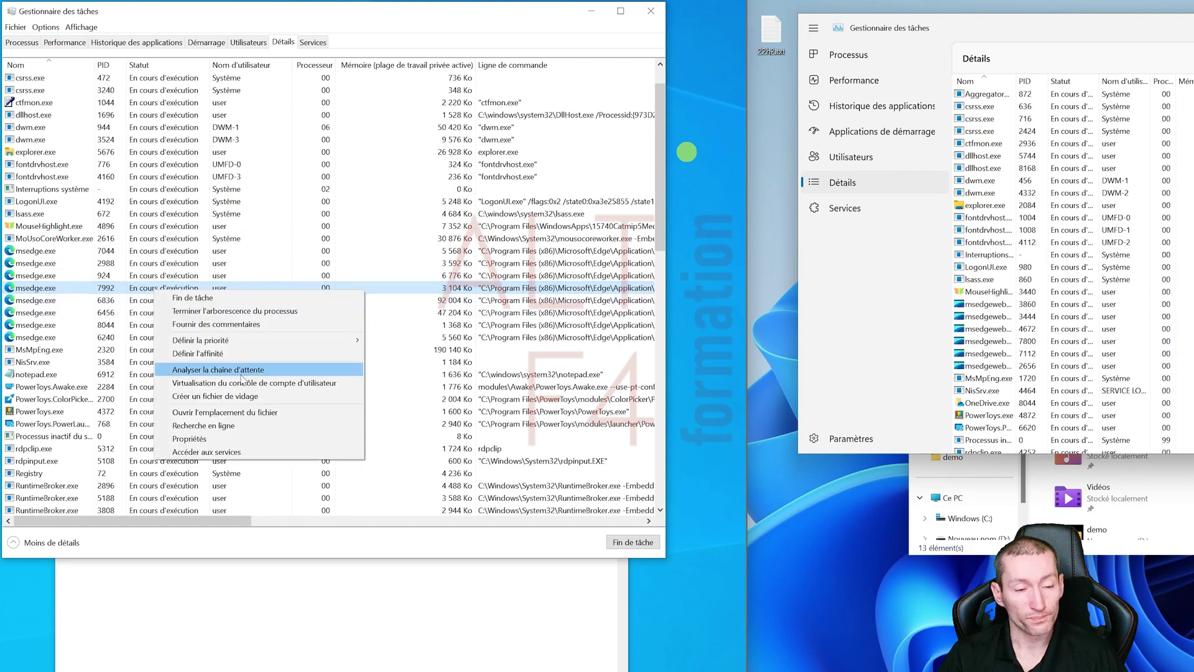
right_click(85, 293)
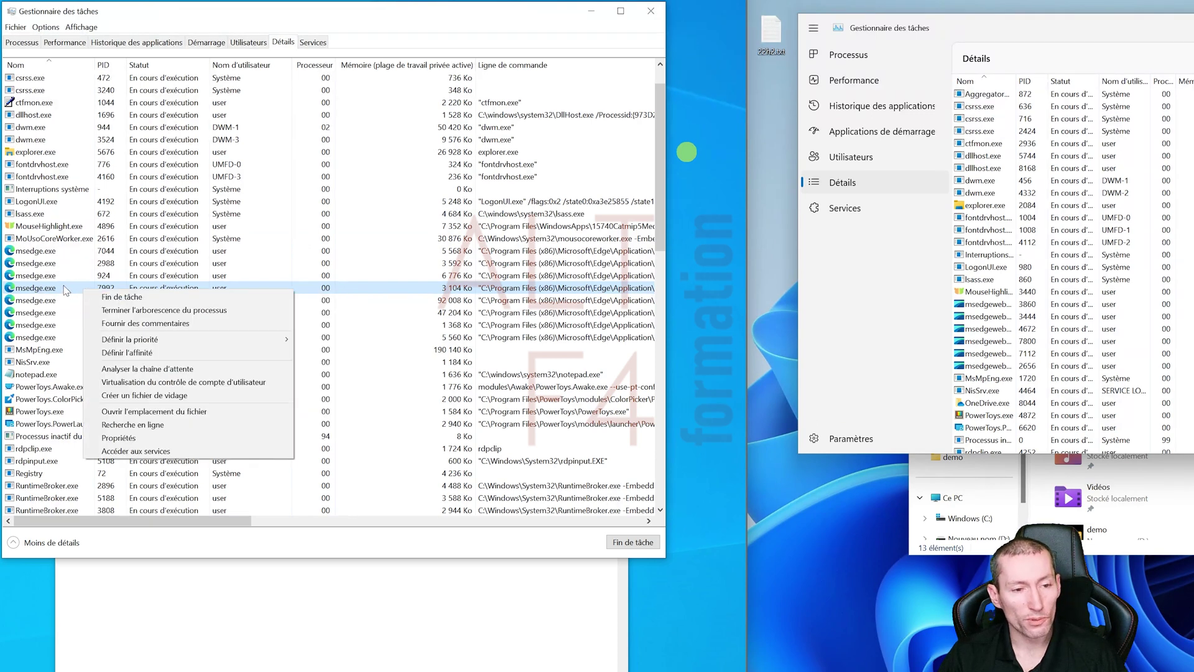
left_click(149, 369)
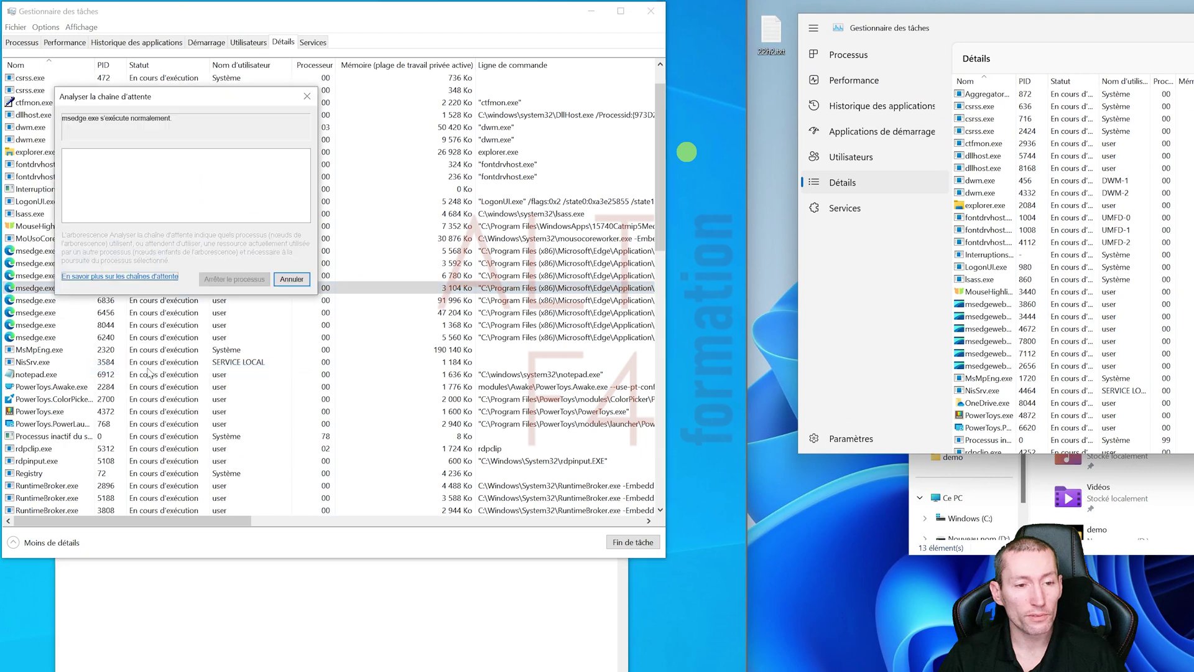
left_click_drag(197, 104, 442, 70)
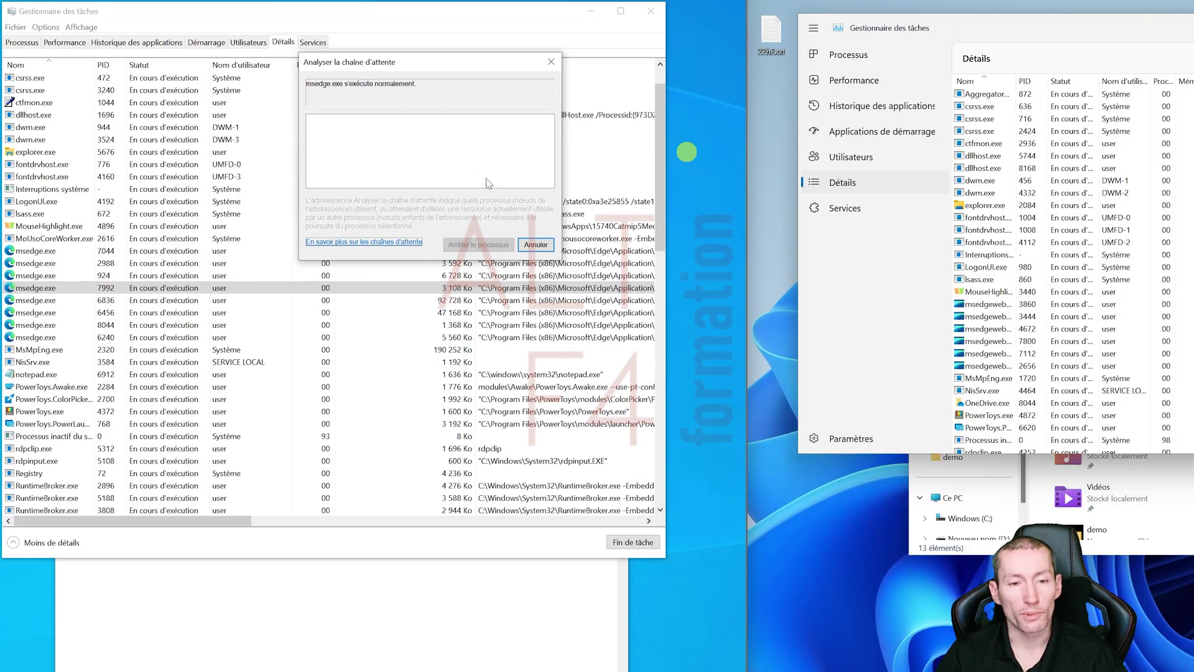
left_click(544, 245)
Open the User Account Control virtualization confirmation for the msedge.exe process with PID 7992.
right_click(186, 292)
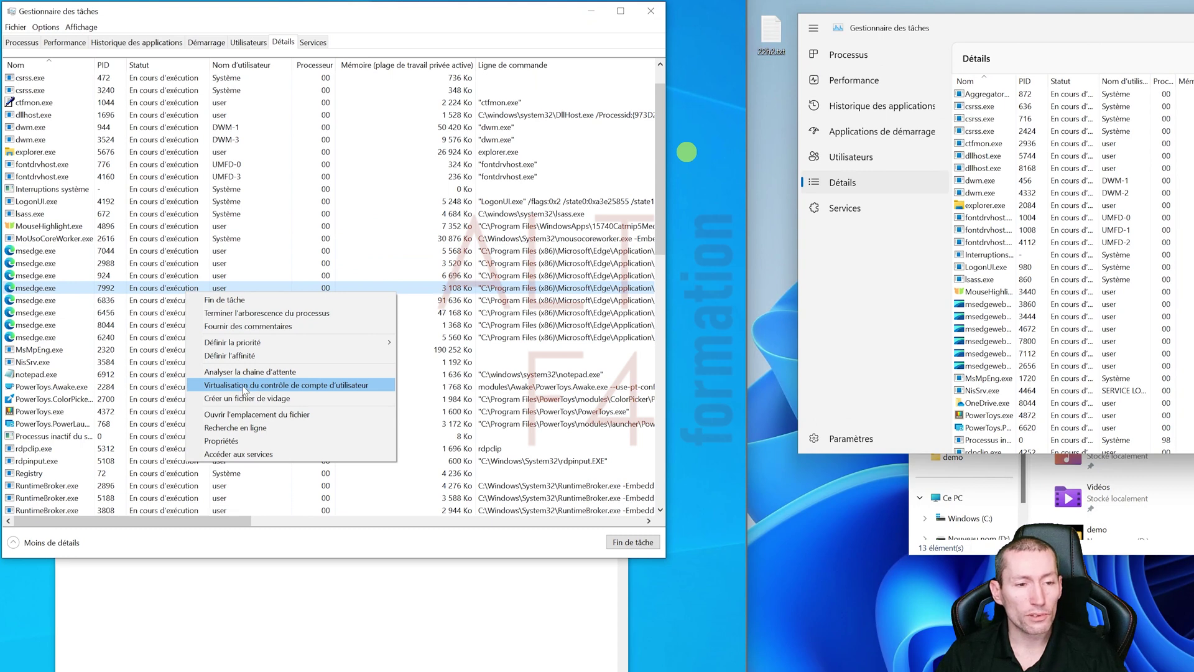
left_click(243, 386)
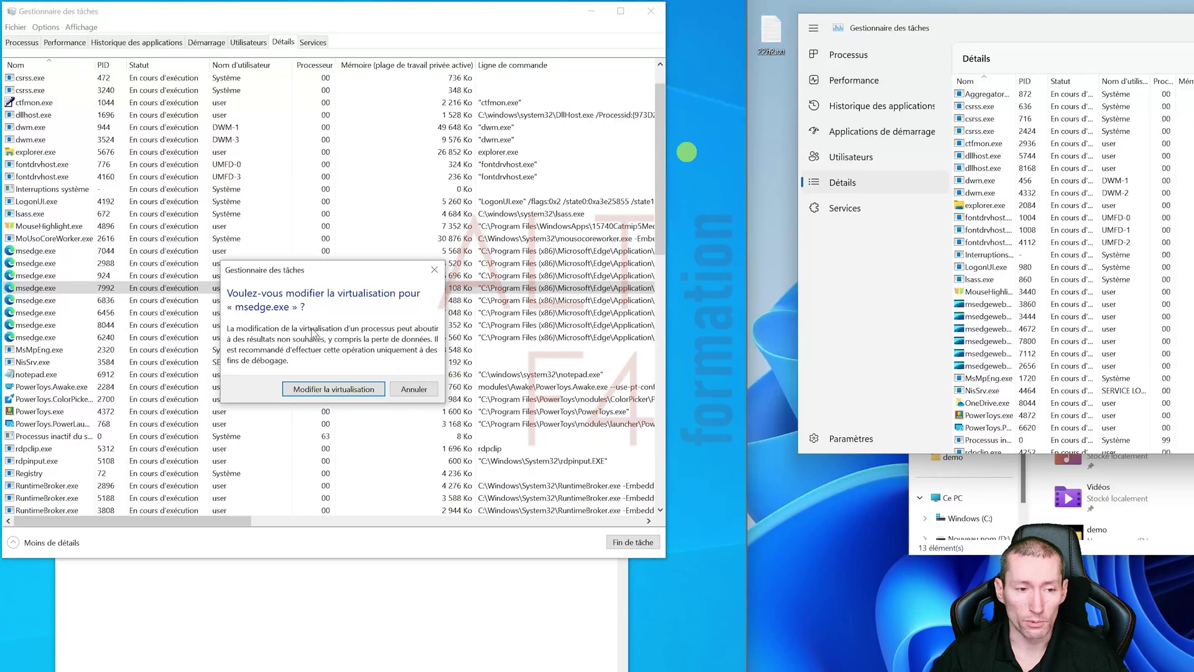
Launch Windows PowerShell as administrator to show the User Account Control prompt, and refuse the authorization.
key("super")
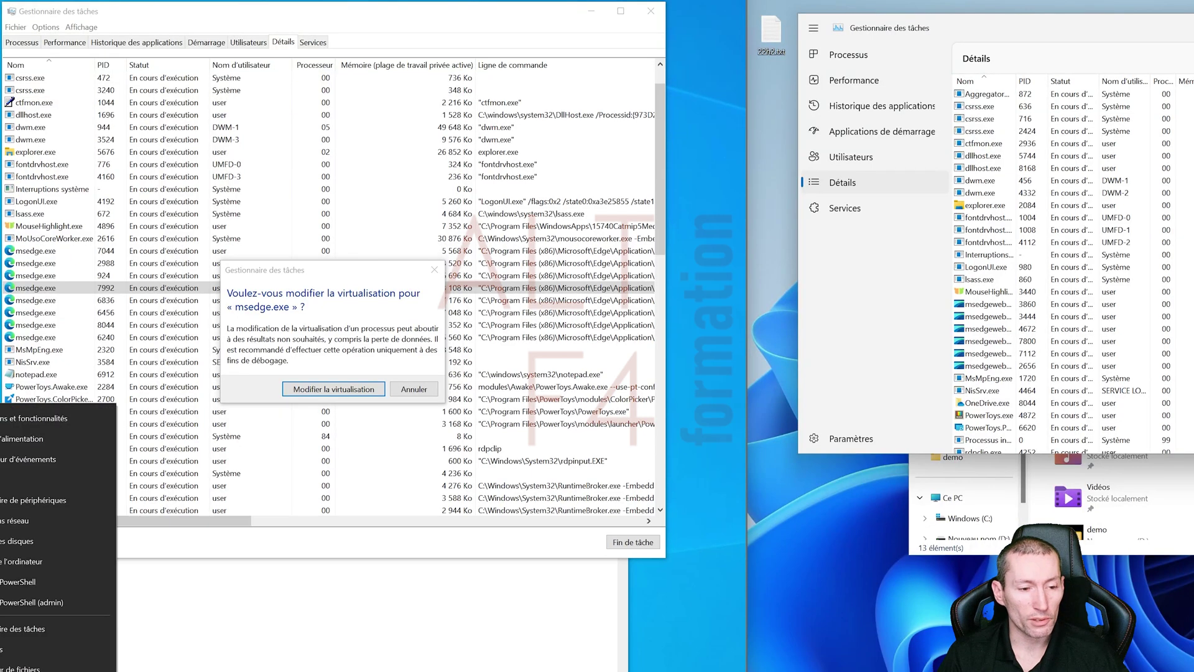
left_click(25, 604)
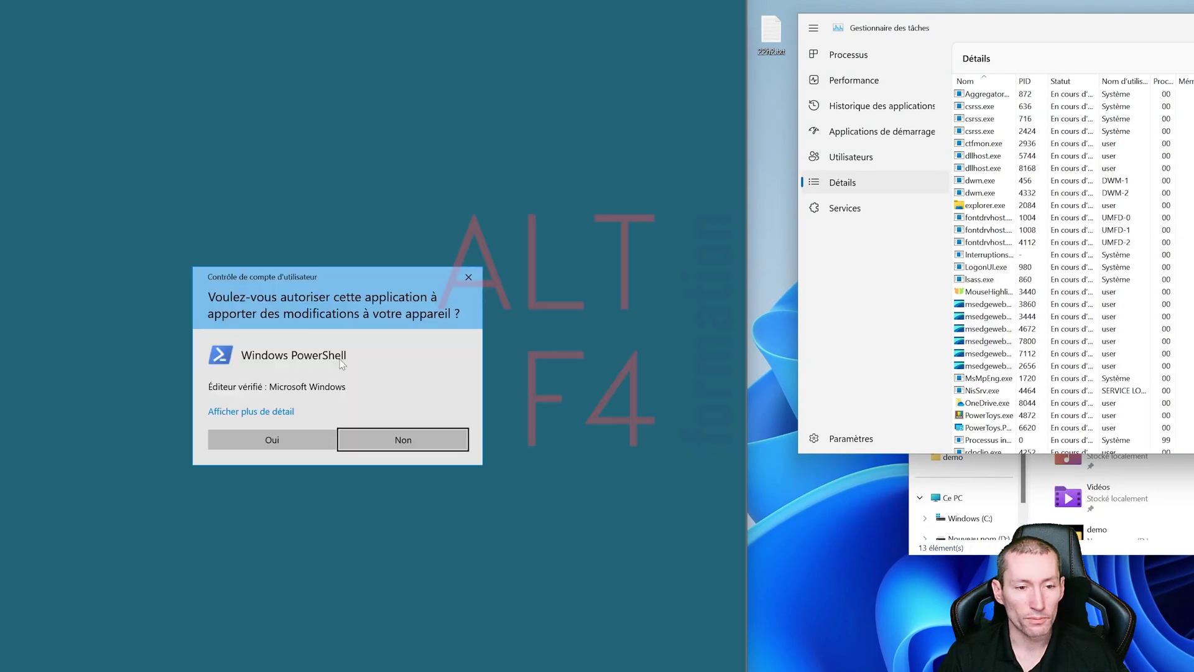
left_click(393, 442)
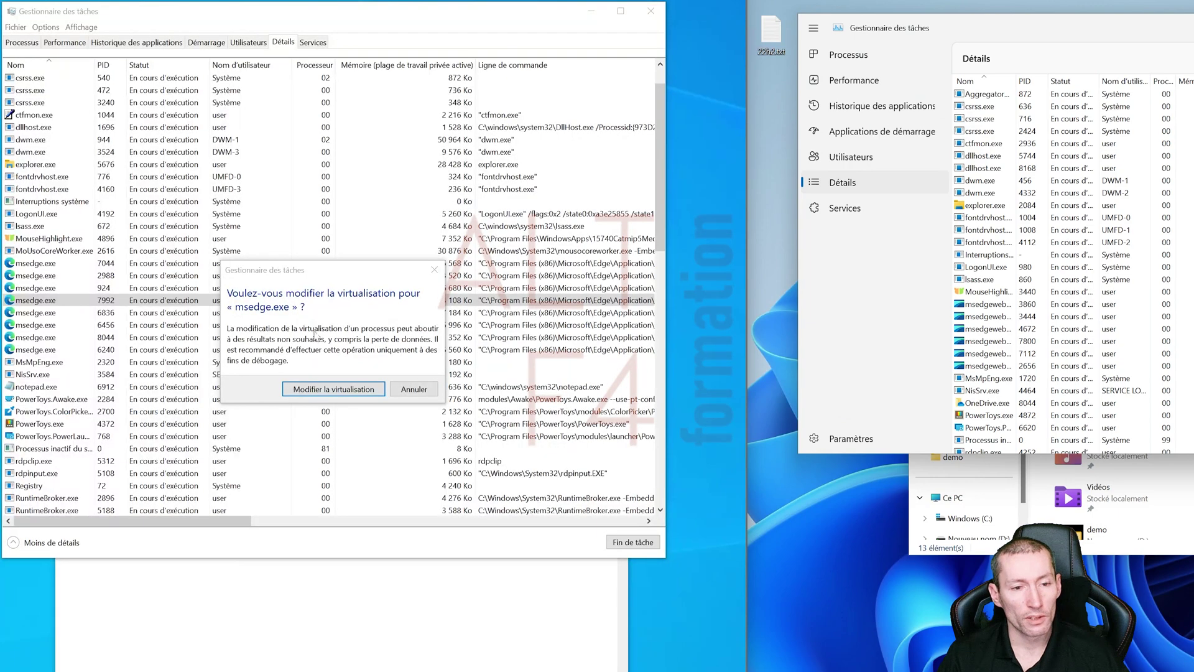
Move the msedge.exe virtualization confirmation up and close it without modifying the virtualization.
left_click_drag(318, 292, 315, 199)
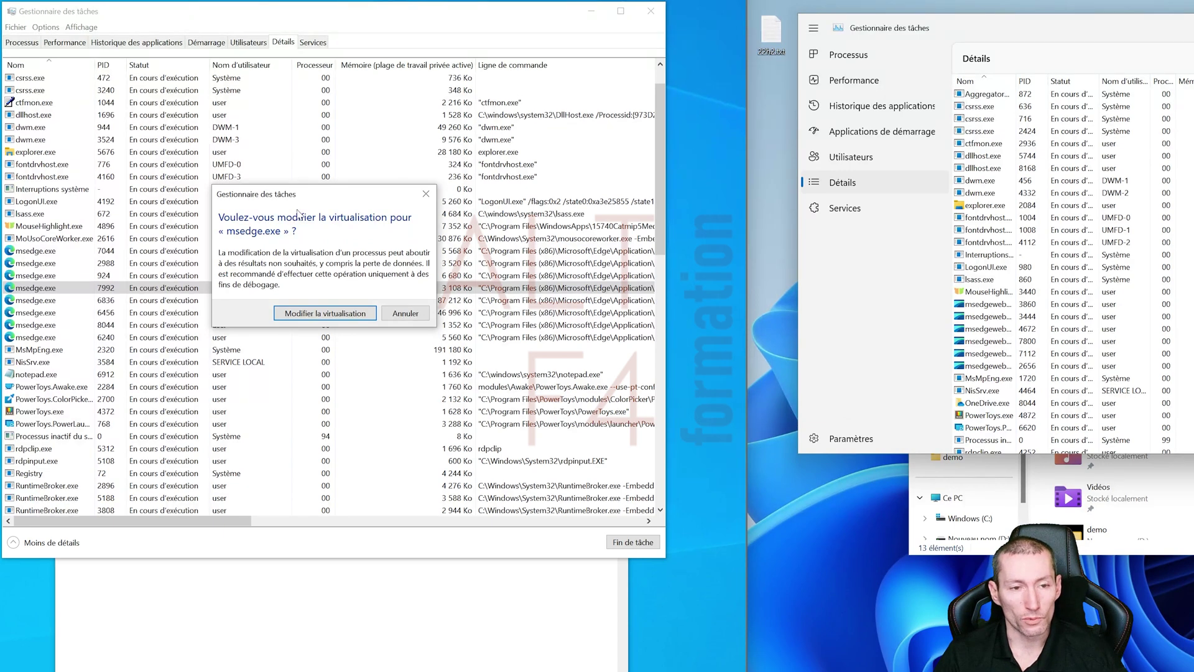
mouse_move(333, 199)
left_mouse_down()
mouse_move(355, 206)
mouse_move(335, 198)
left_mouse_up()
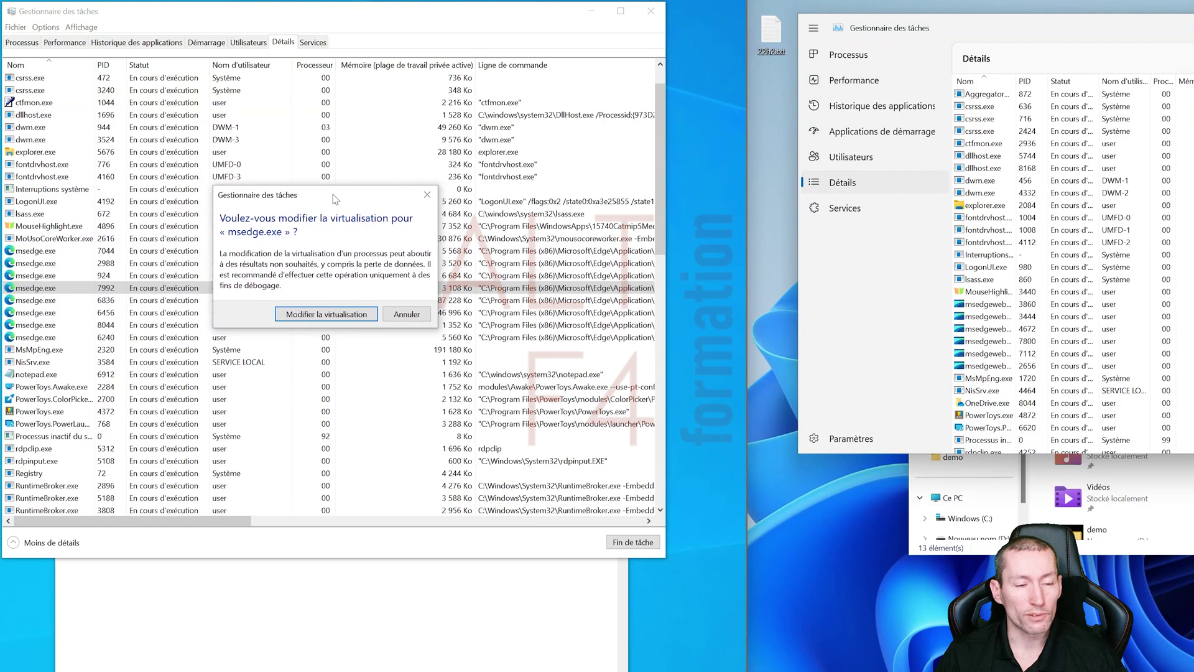
left_click(427, 195)
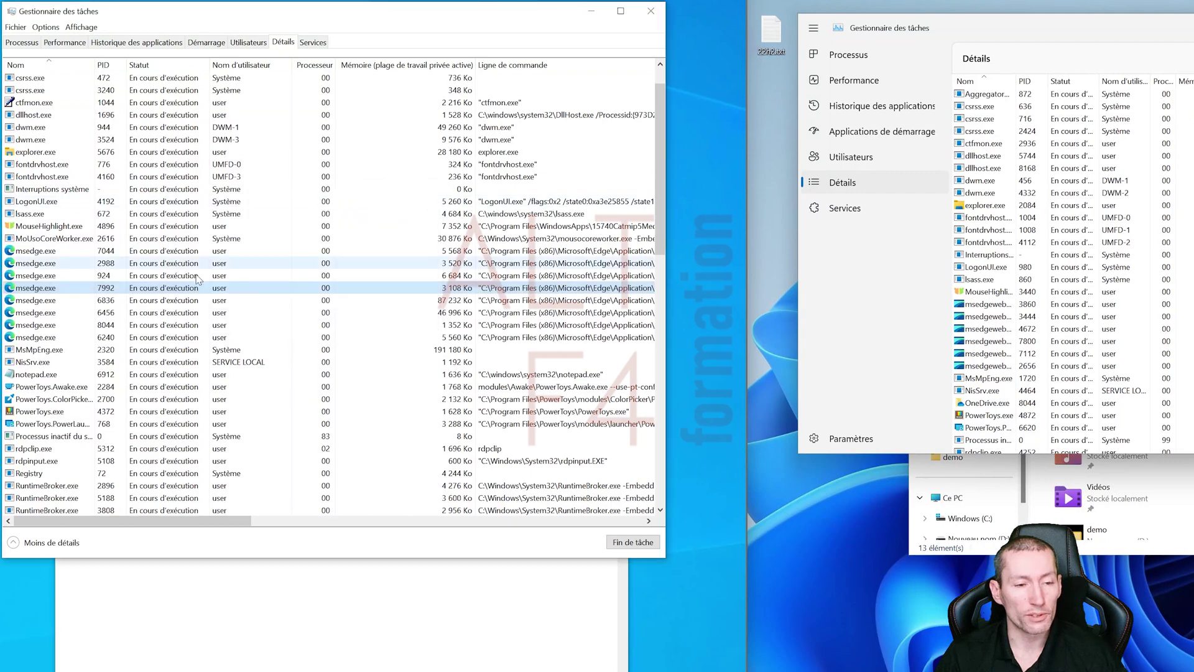
Find the spoolsv.exe process in the Windows 10 process details and go to its associated service.
right_click(137, 288)
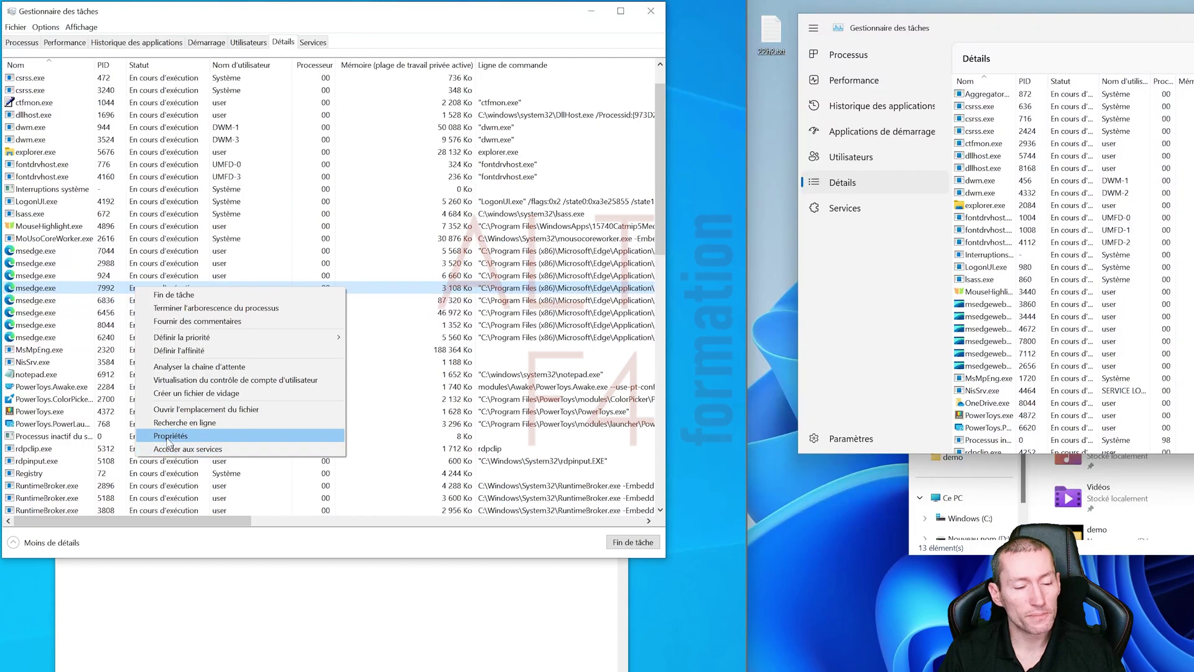
left_click(449, 252)
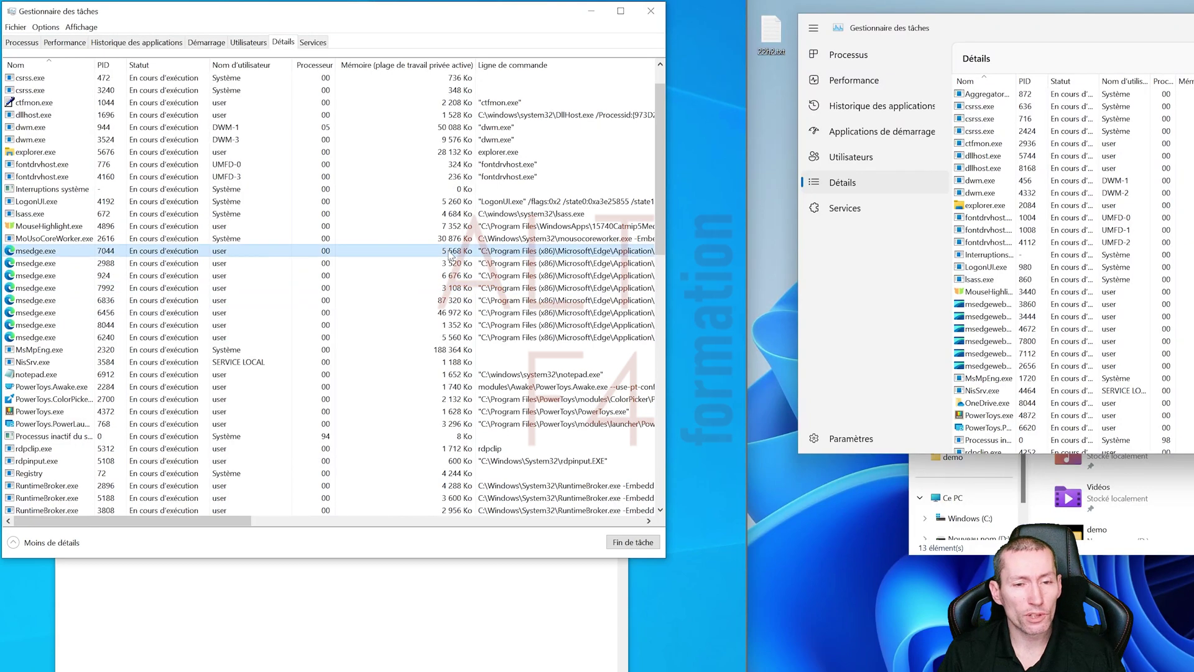
scroll(451, 254, "down", 15)
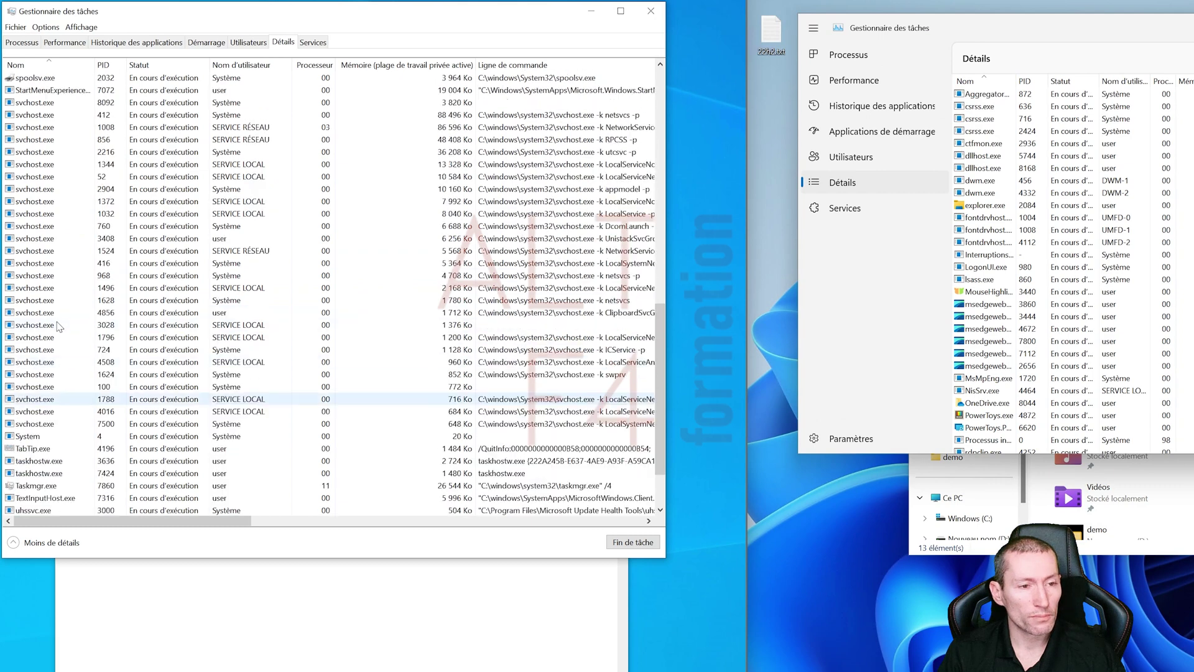
scroll(186, 398, "up", 5)
left_click(39, 189)
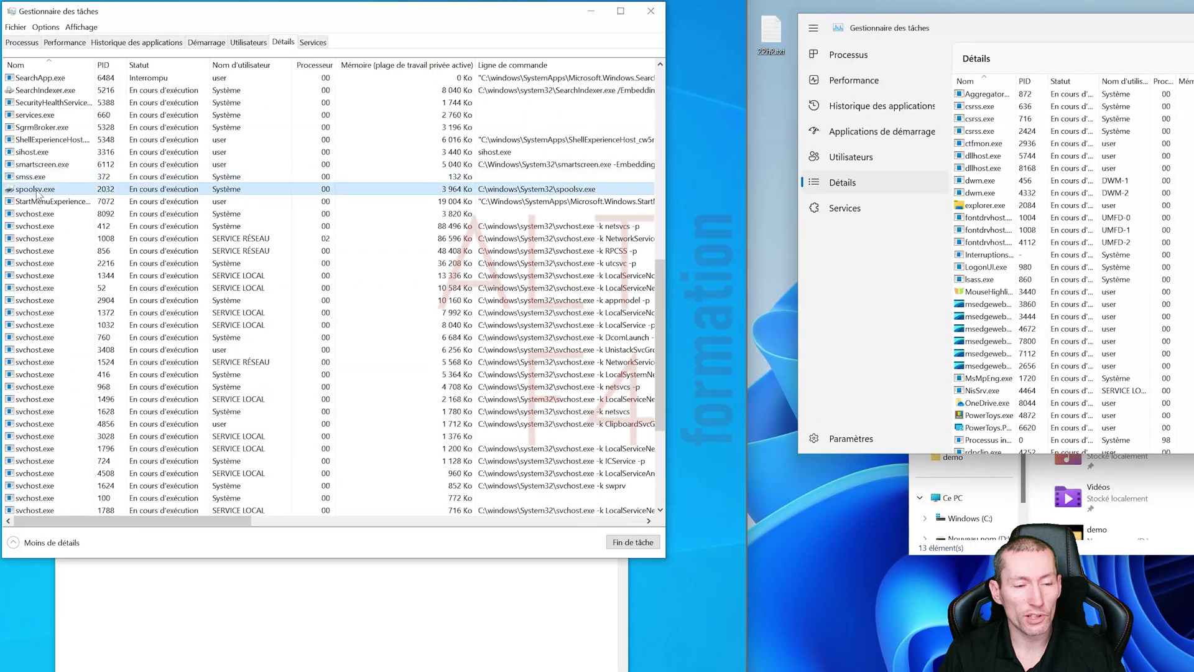
right_click(134, 189)
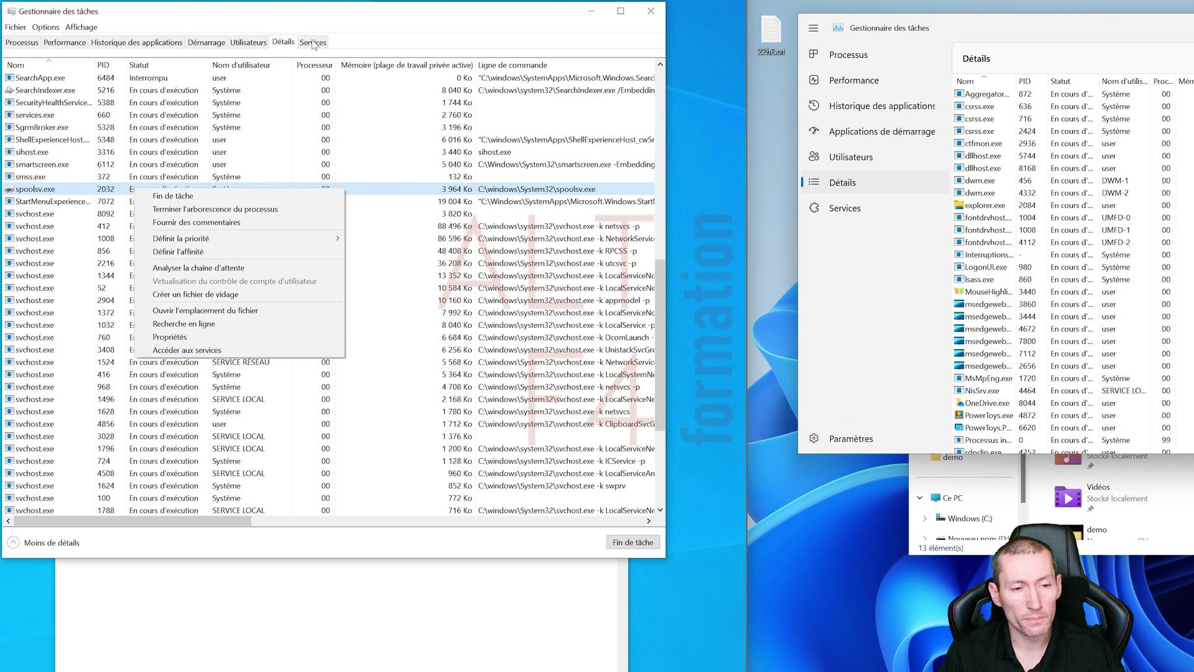
left_click(198, 350)
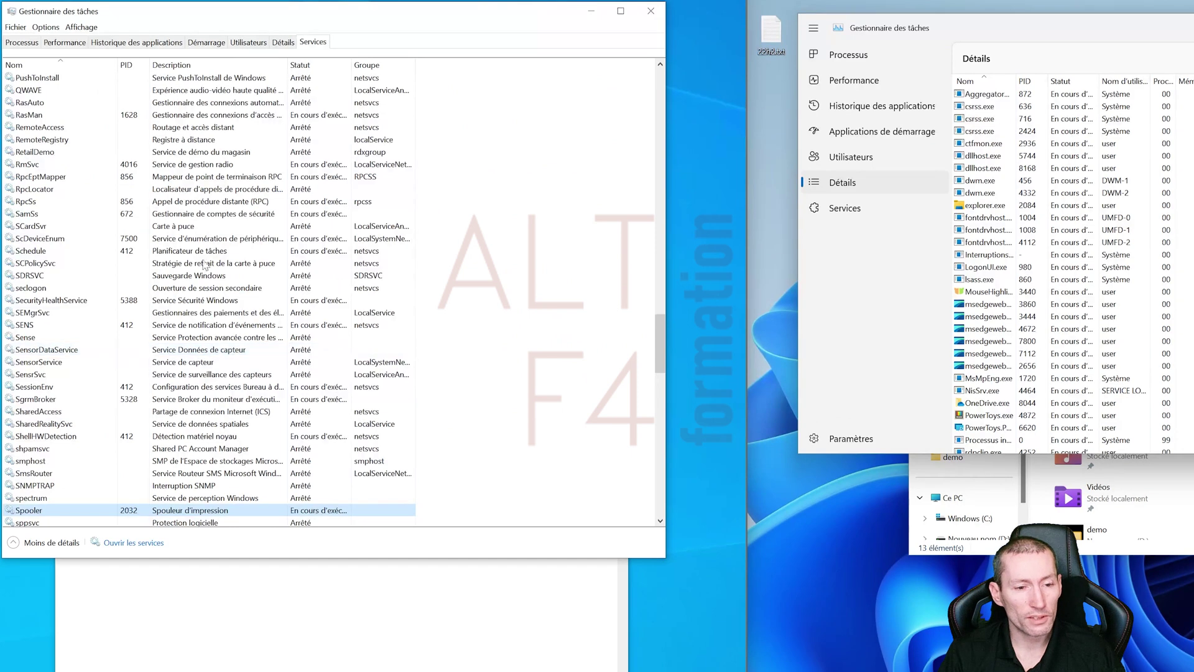
Go from the ShellHWDetection service to the details of its host process.
scroll(233, 511, "down", 3)
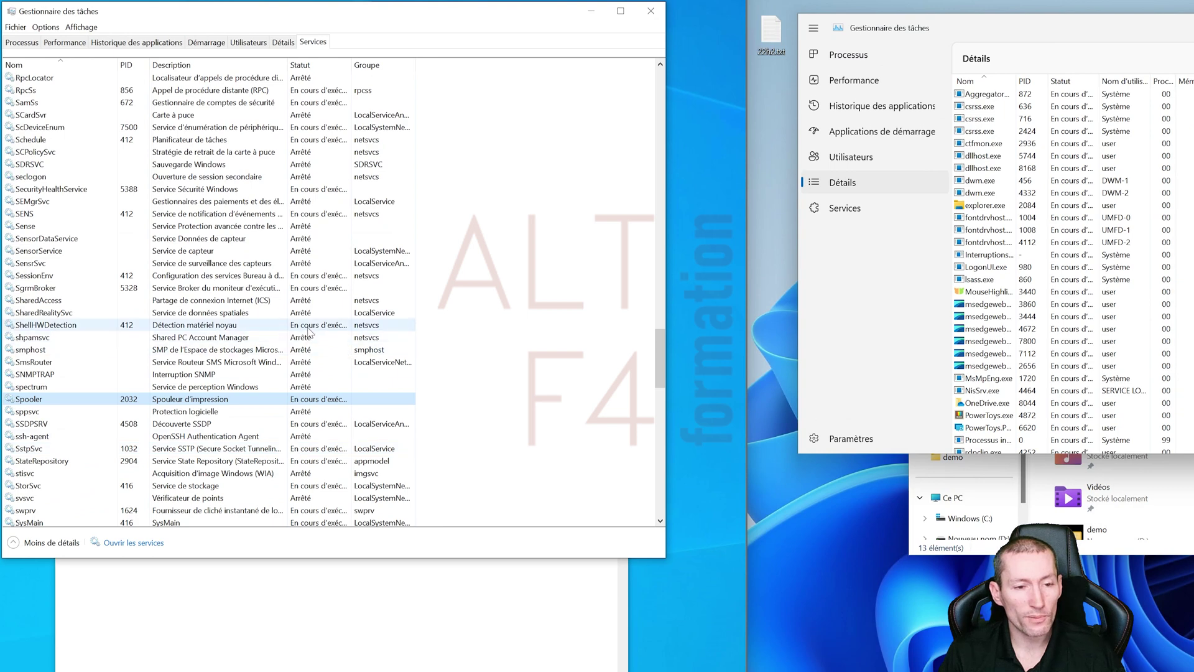
left_click(309, 333)
right_click(257, 326)
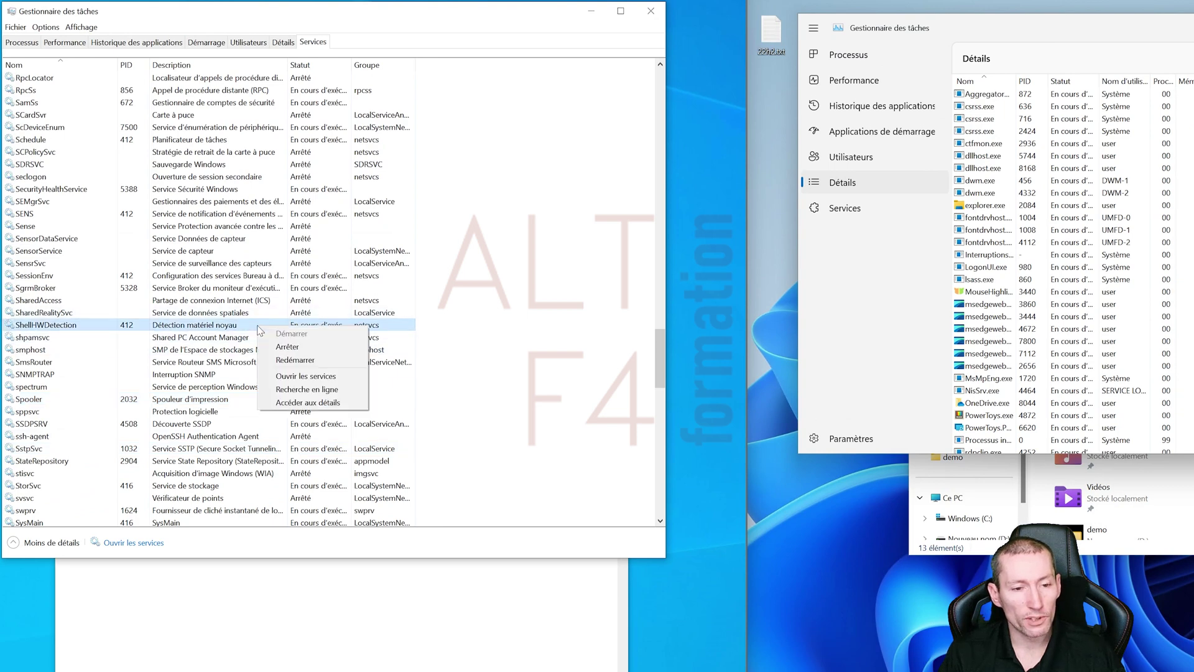
left_click(300, 405)
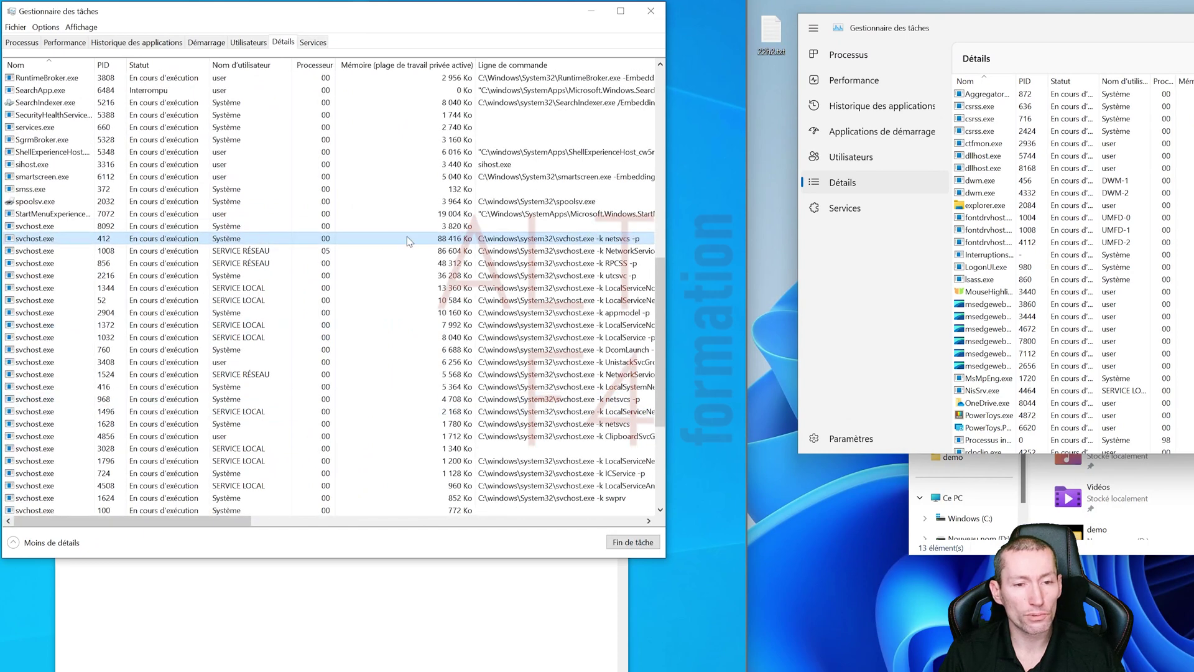
Return to the services list, open the Services console from the ShellHWDetection service, and close the console.
right_click(286, 245)
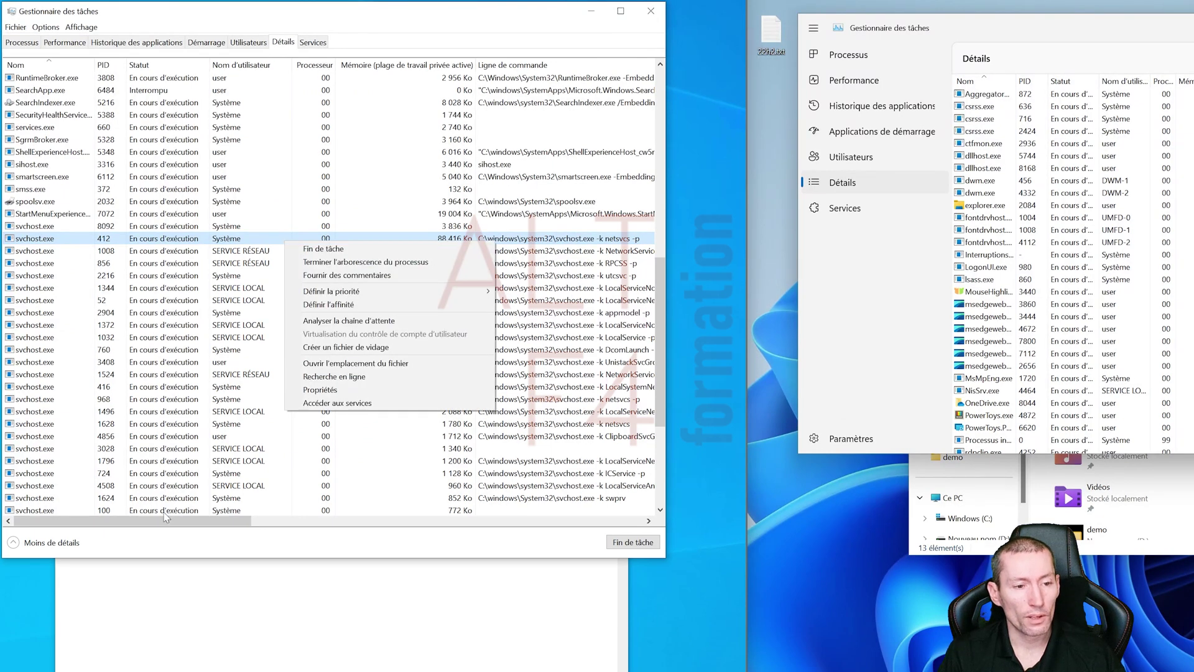
left_click(313, 43)
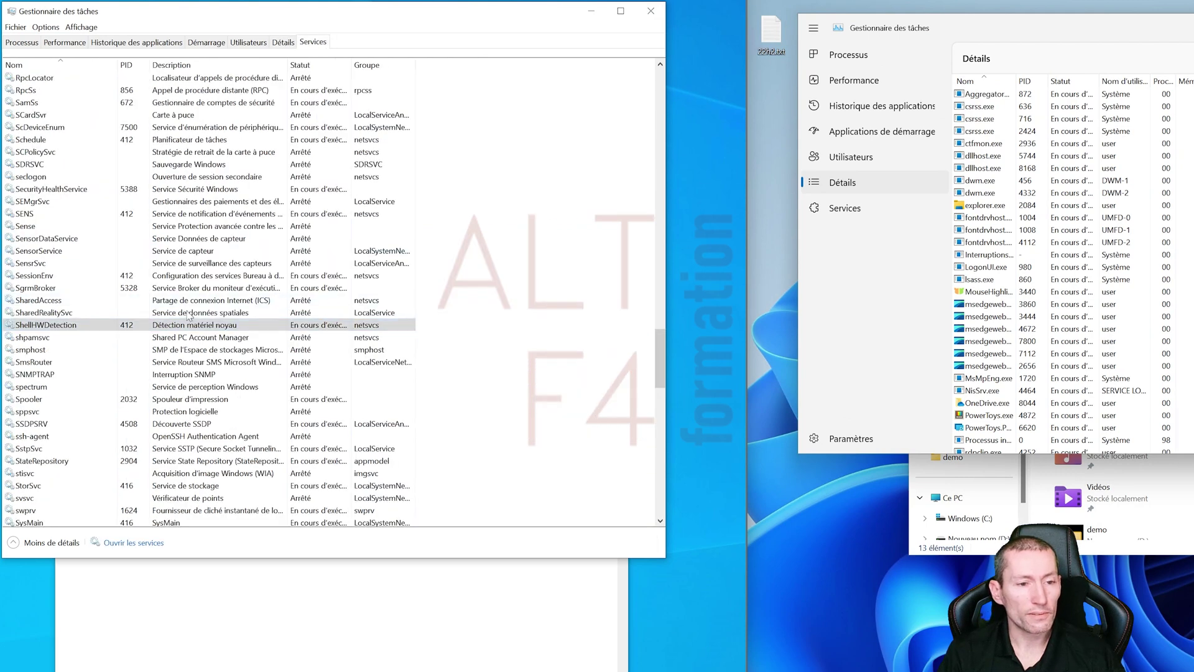
right_click(237, 329)
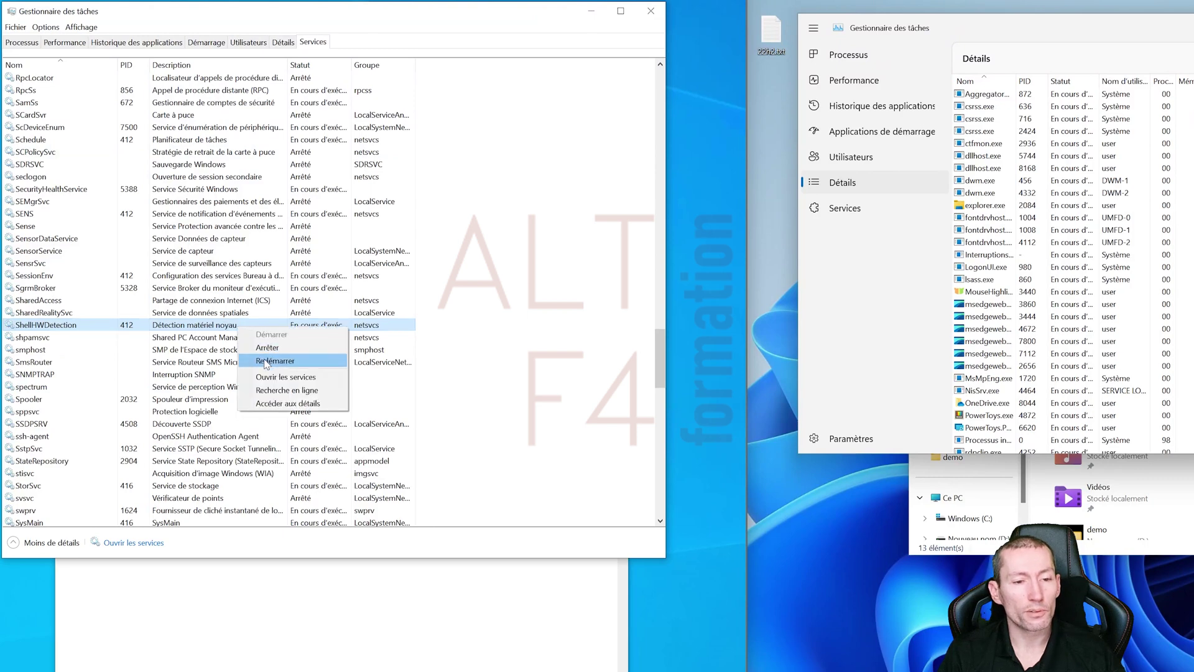
left_click(286, 377)
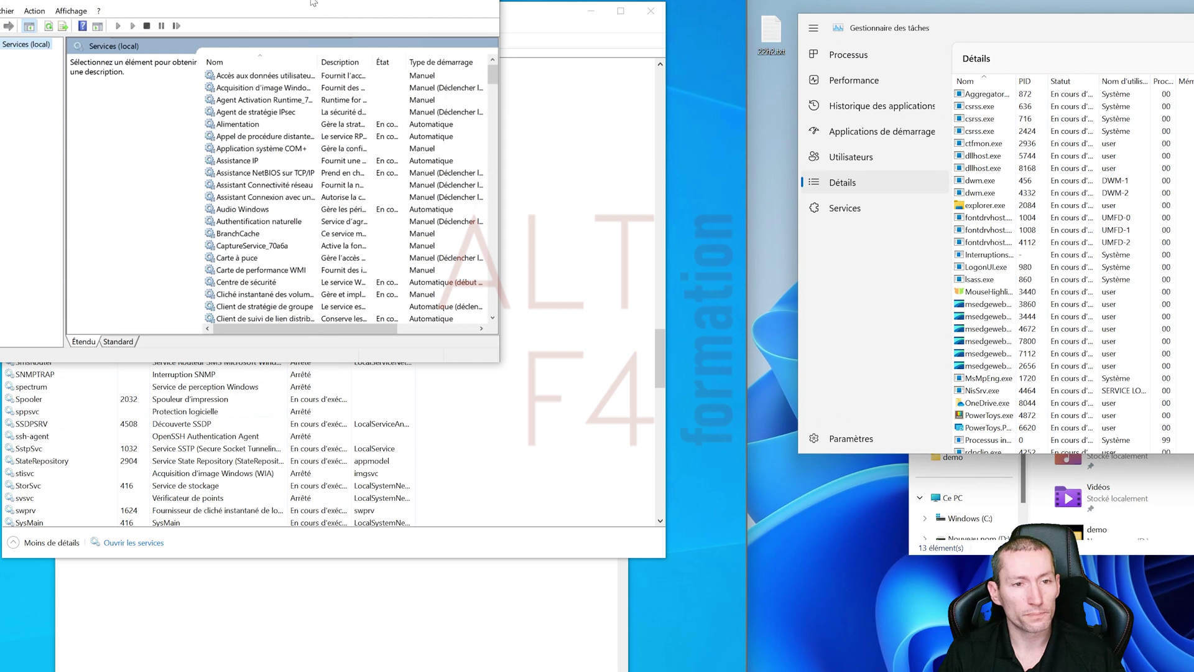
key("alt+F4")
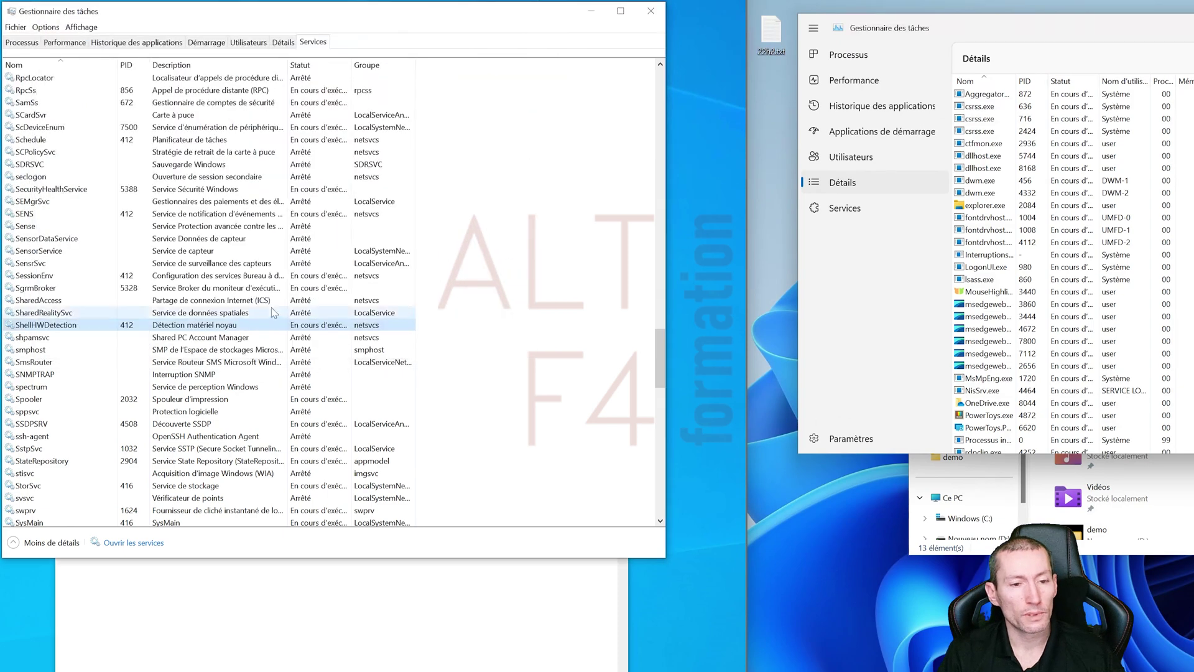
View the actions available for the stopped SharedRealitySvc, SensorDataService and Sense services without running any.
right_click(308, 316)
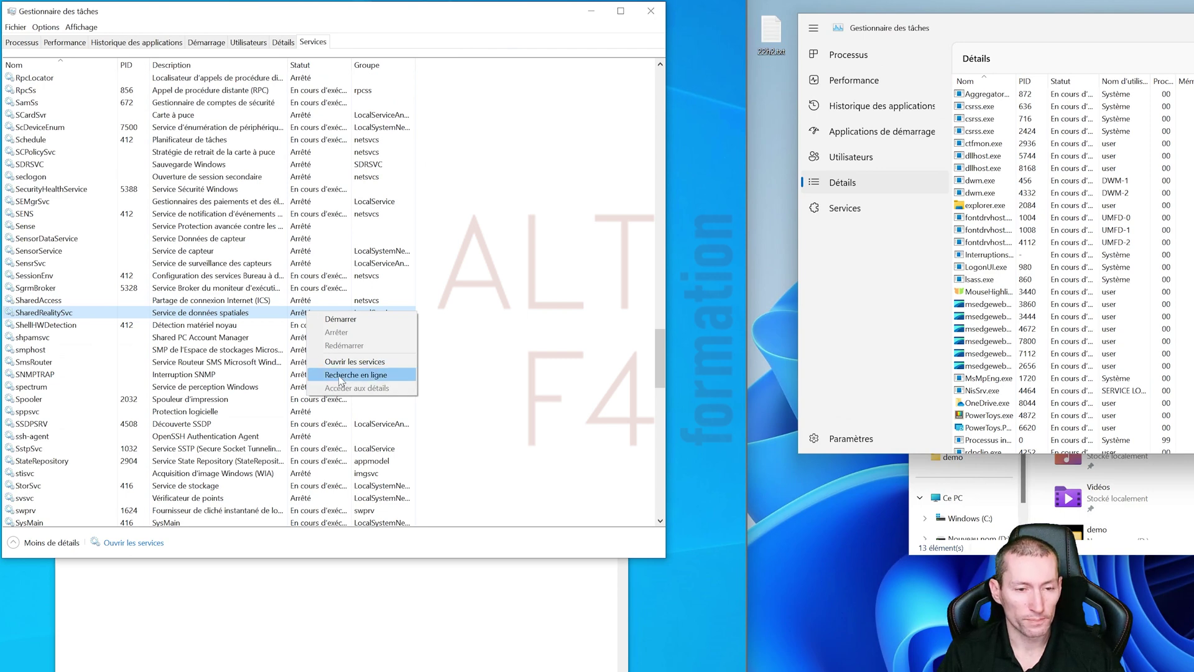
left_click(294, 244)
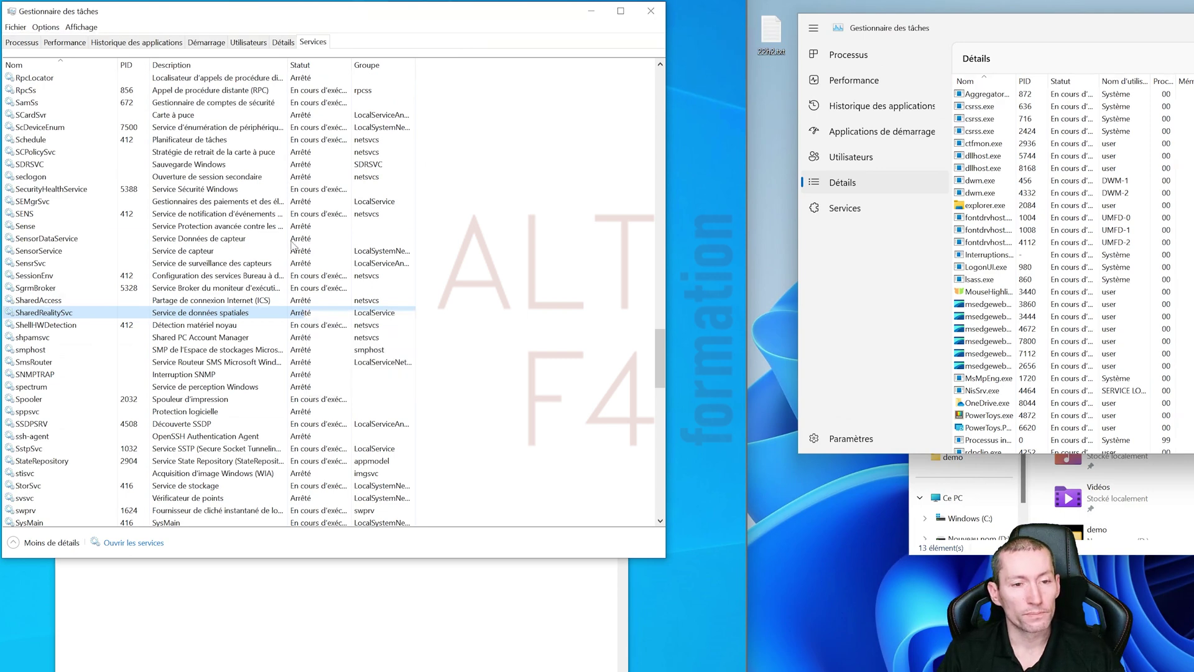
left_click(293, 244)
right_click(231, 243)
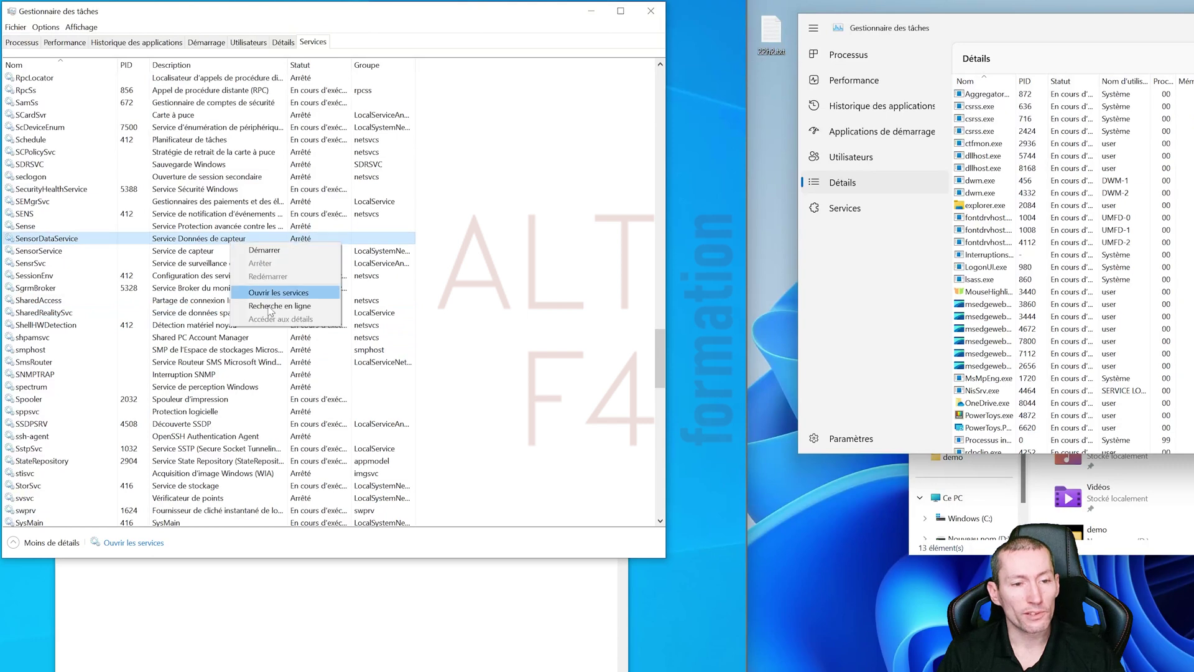
left_click(275, 228)
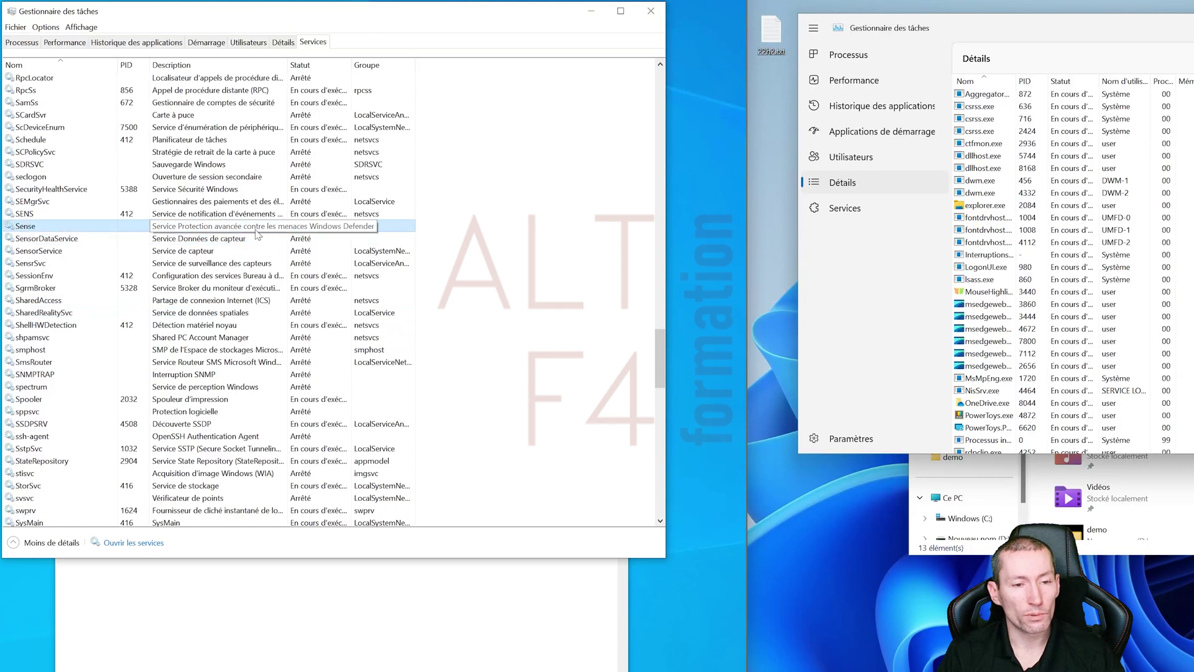
right_click(256, 229)
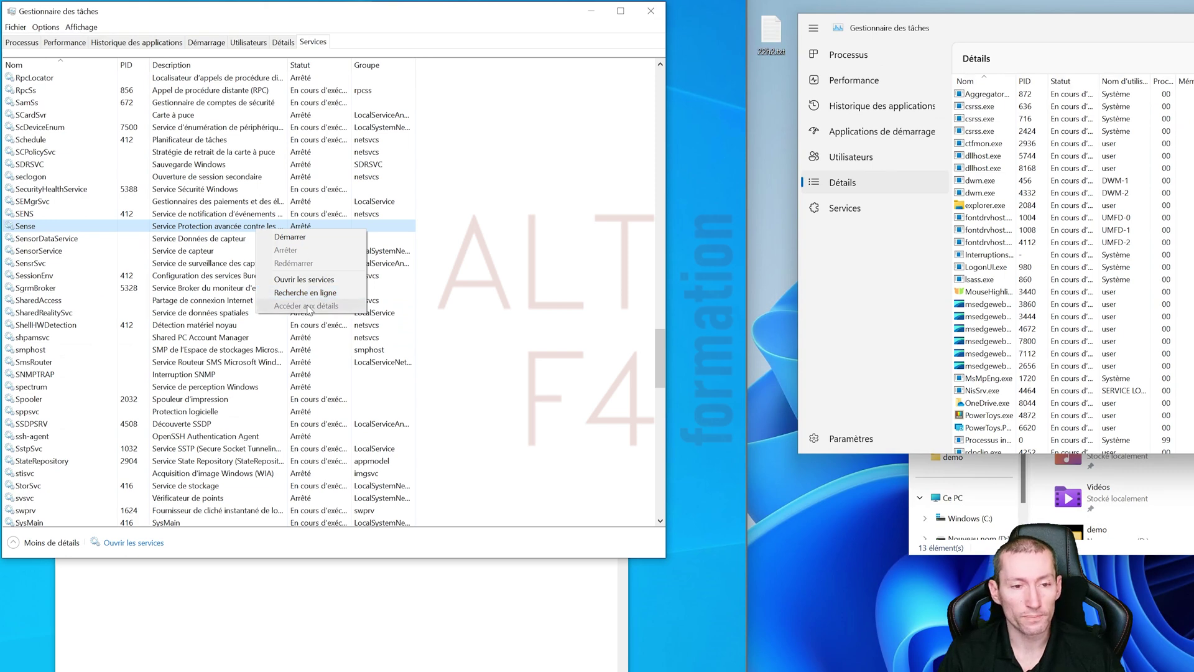
left_click(232, 228)
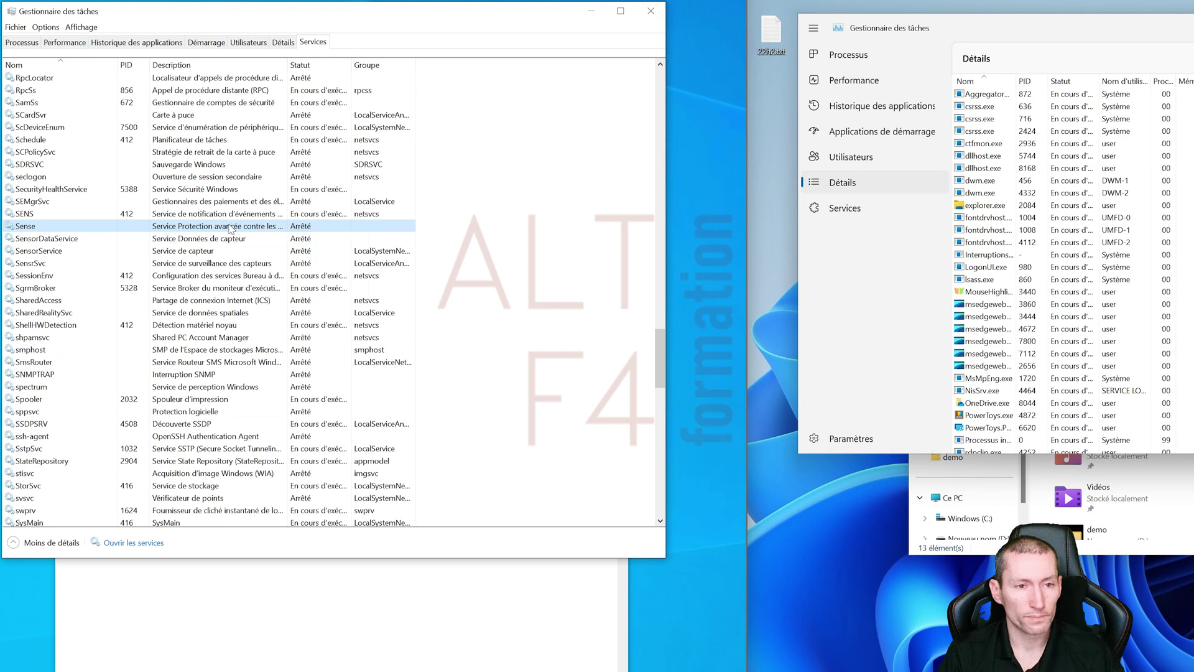
Show the startup apps in the Windows 10 Task Manager, and browse the services, details and users pages in the Windows 11 one.
left_click(207, 43)
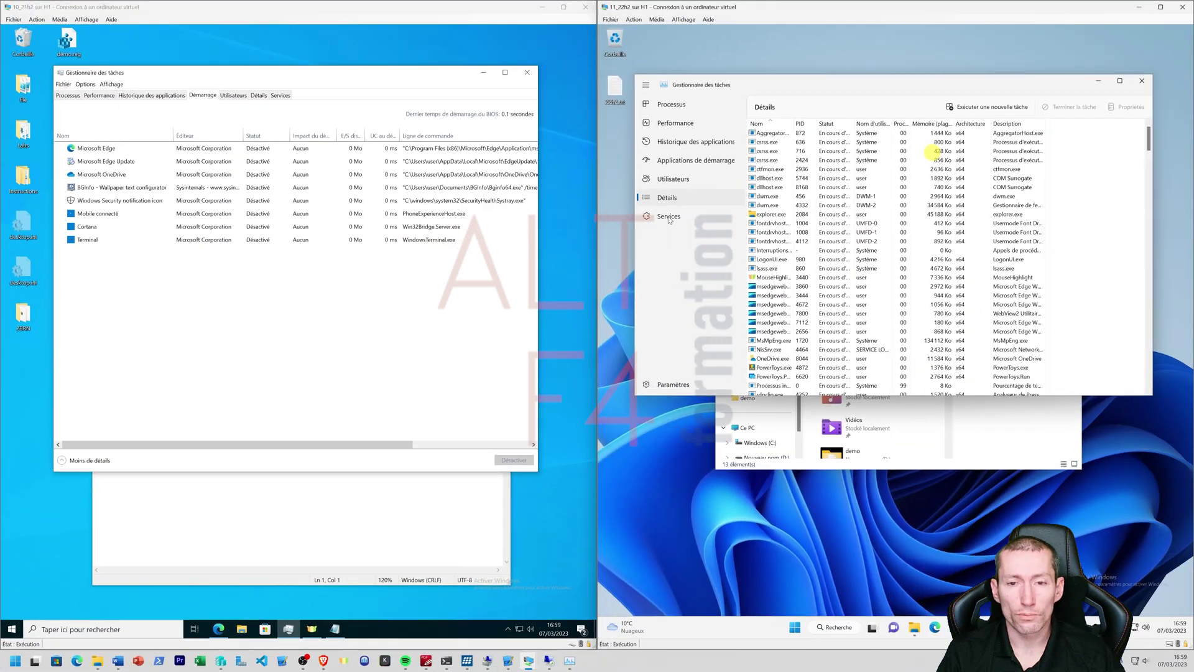
left_click(684, 215)
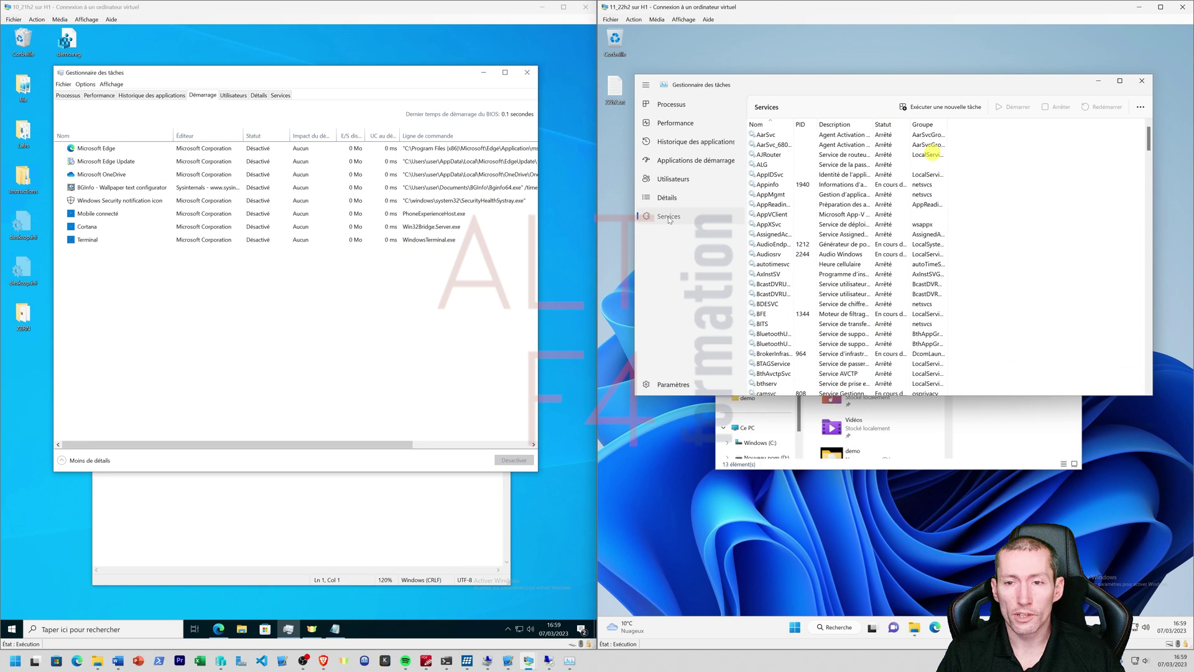
right_click(791, 140)
left_click(671, 200)
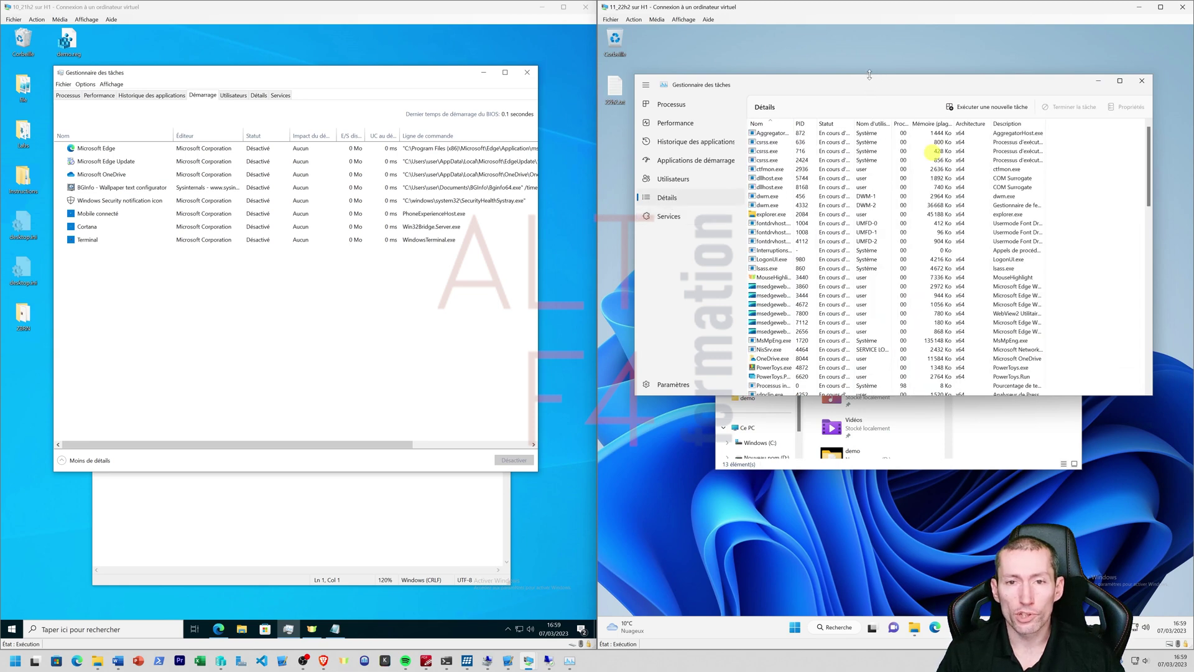
left_click_drag(863, 89, 859, 71)
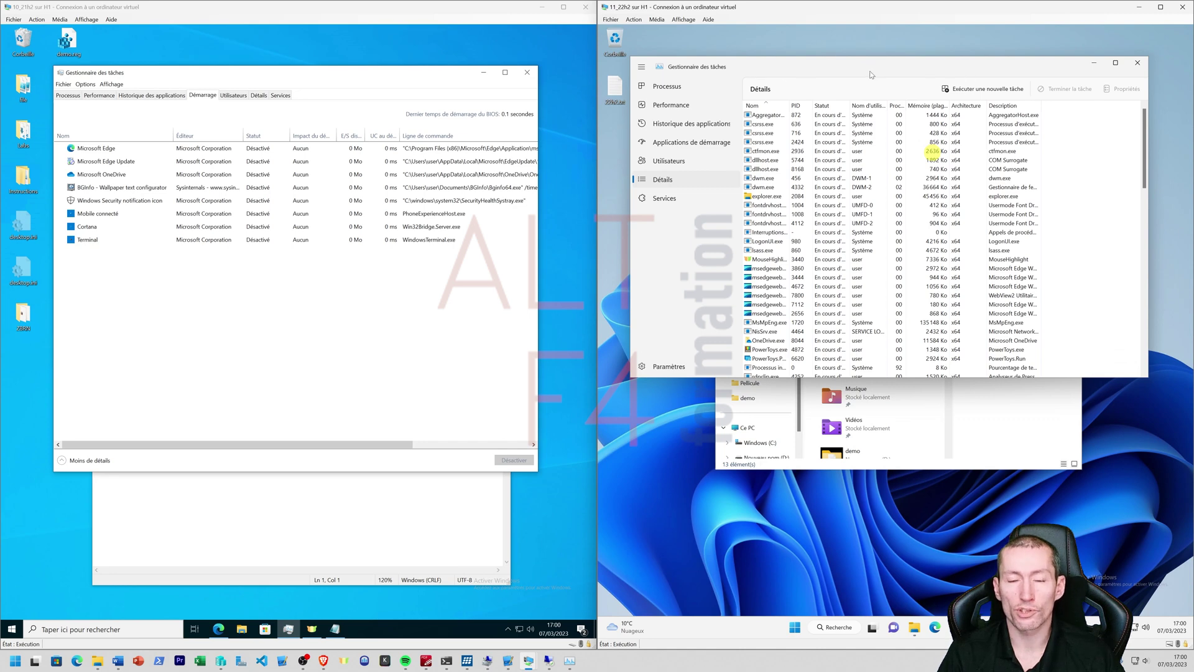
left_click(672, 162)
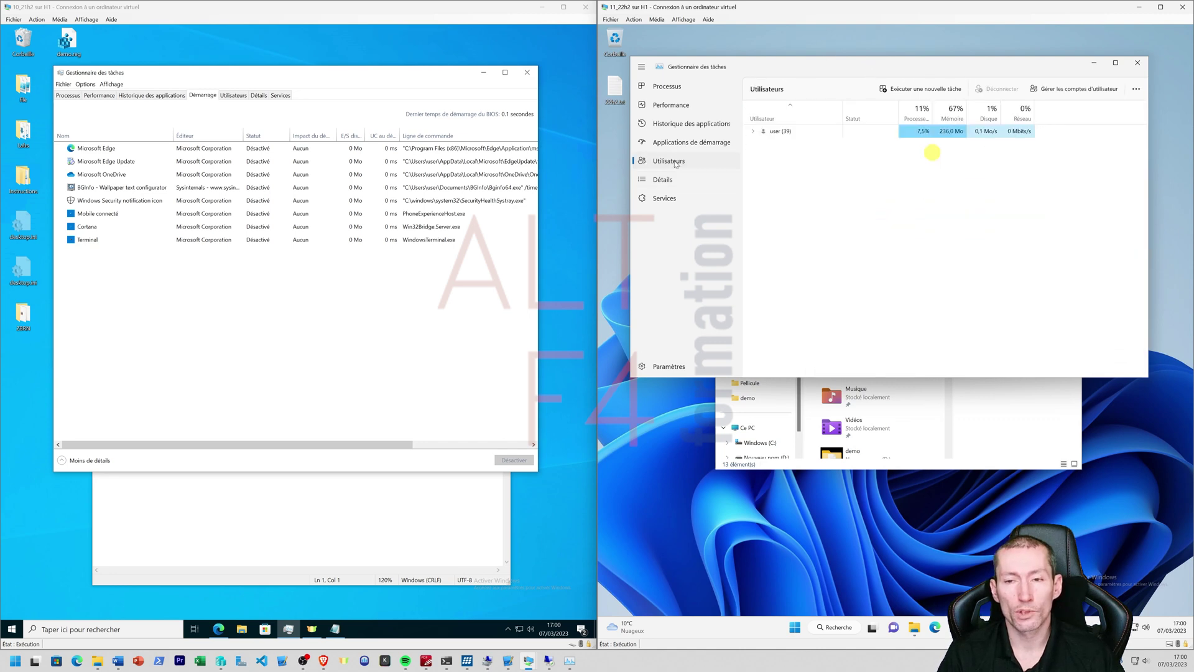